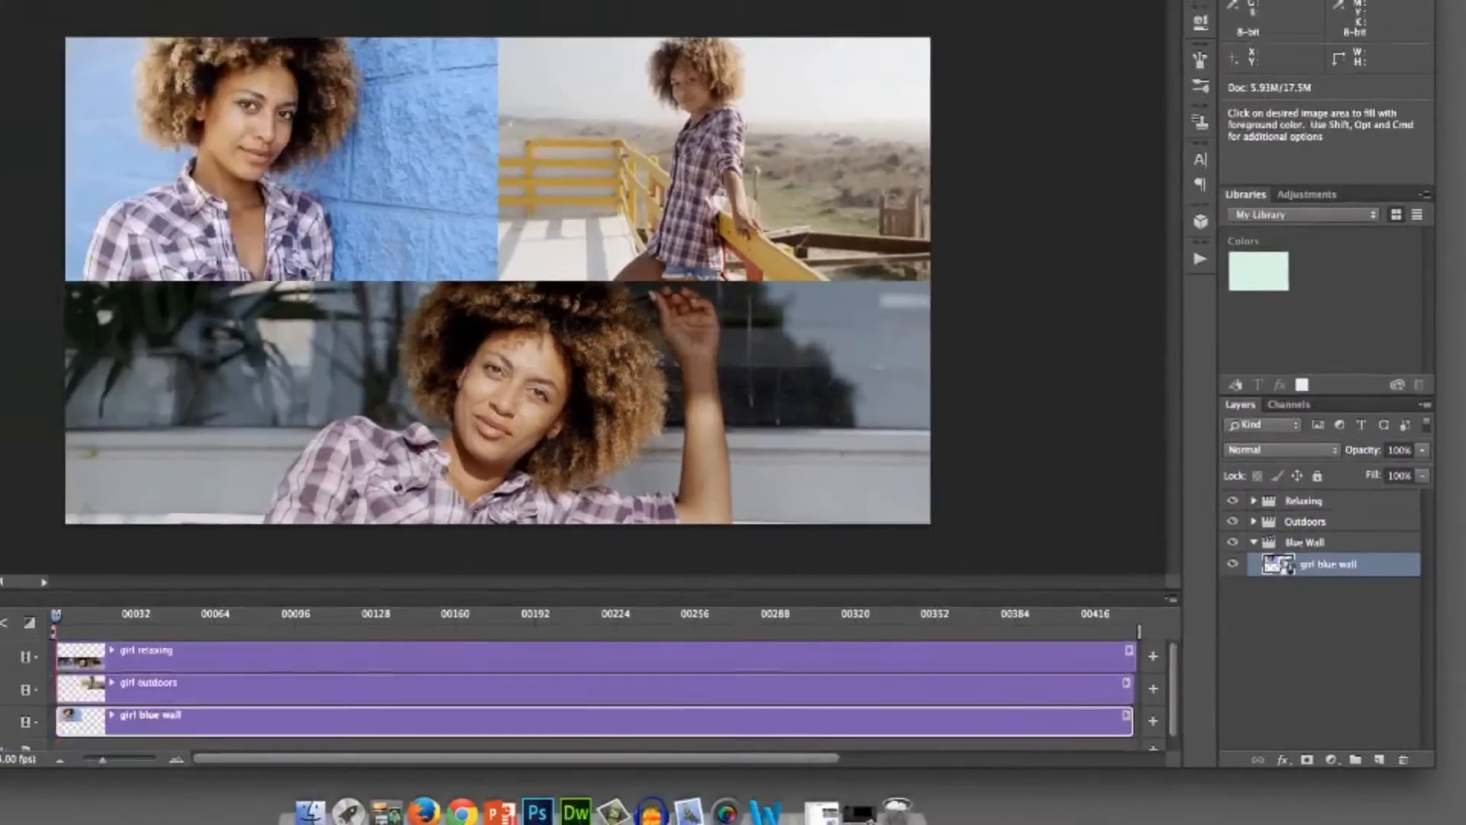
Step: Open the girl blue wall smart object, raise its clip's playback speed to the maximum, and save the changes
{"action": "double_click", "coordinate": [1158, 457]}
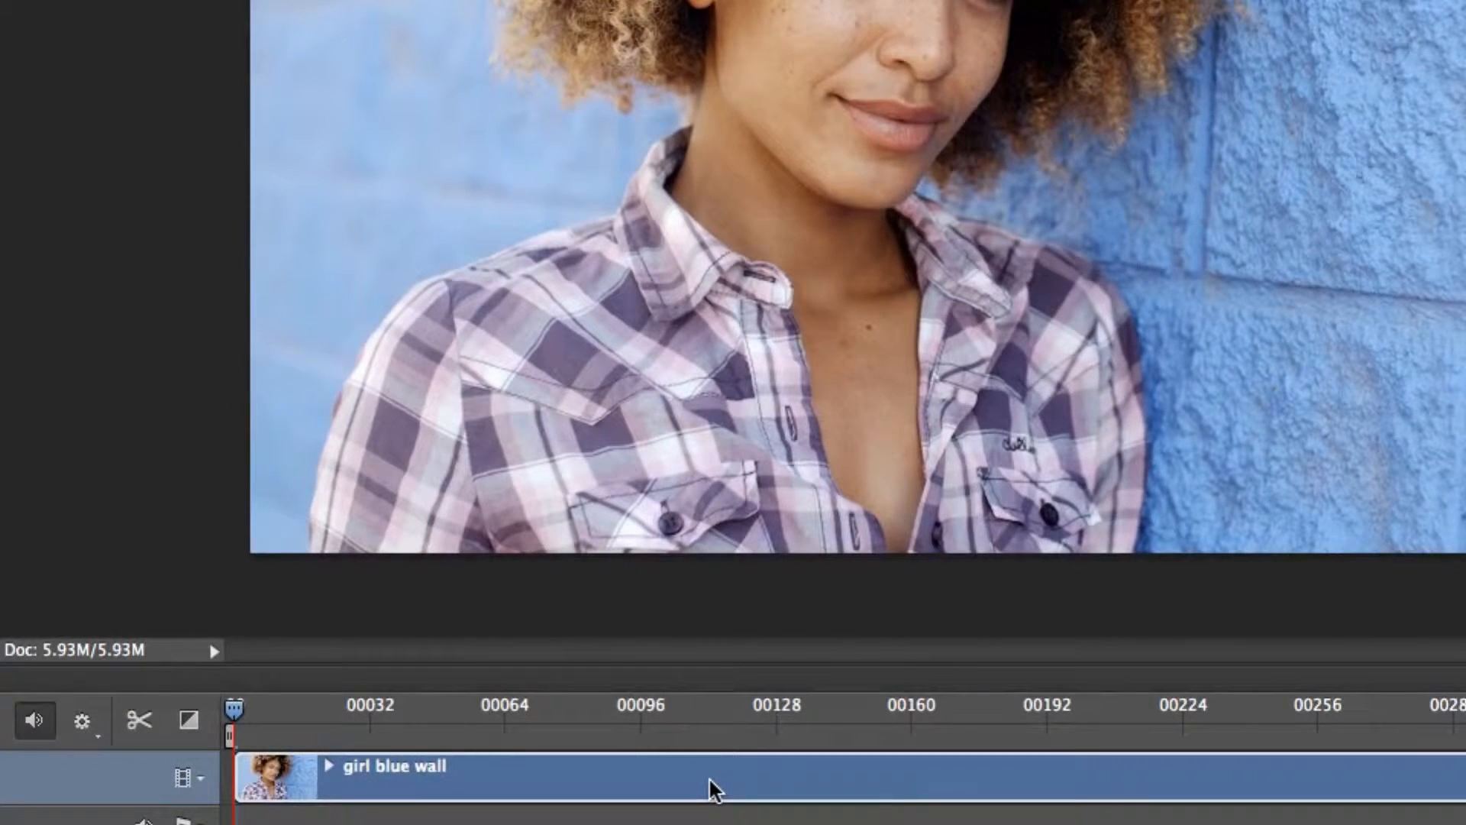
{"action": "right_click", "coordinate": [710, 788]}
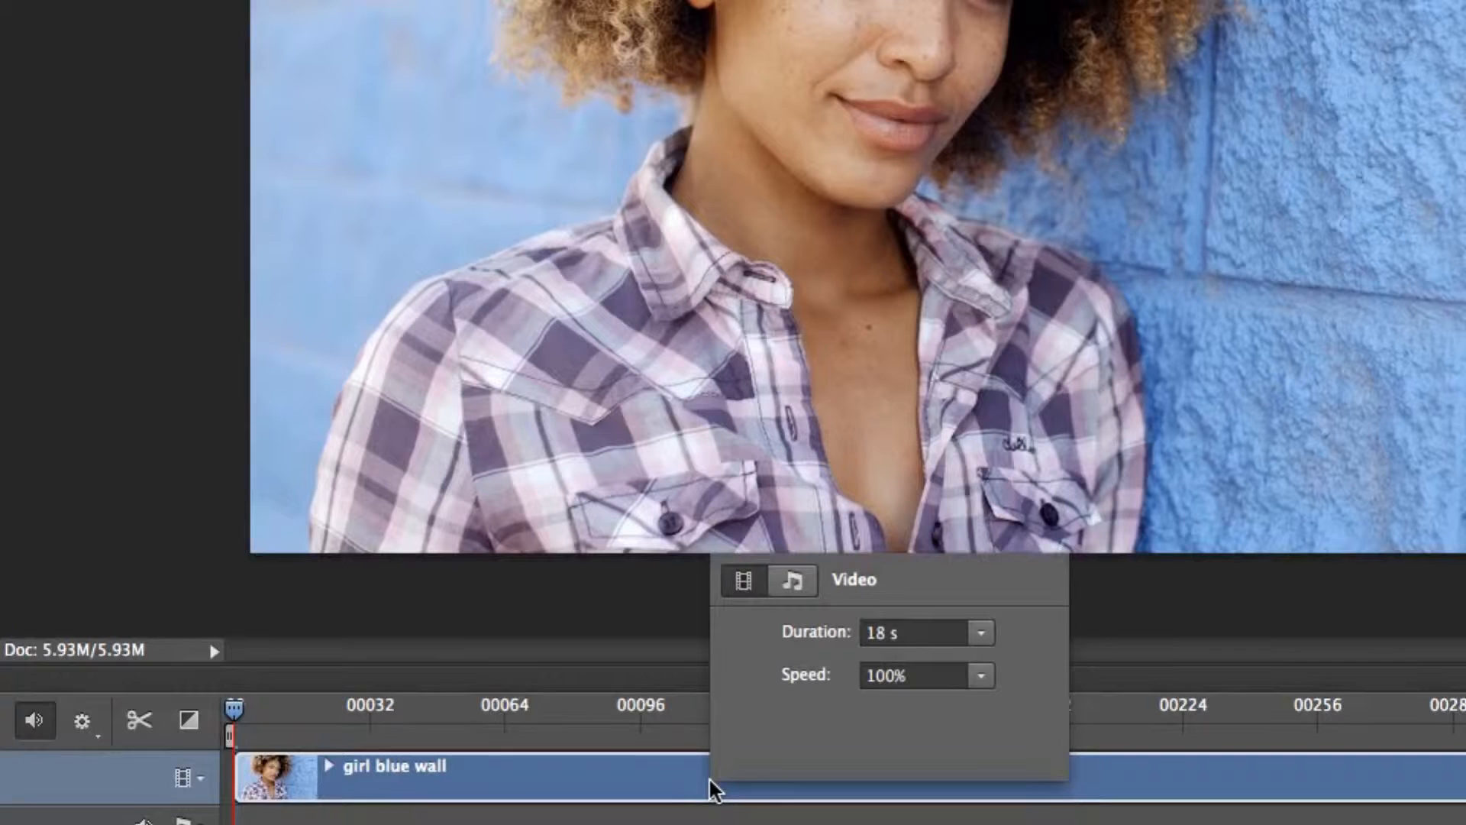
{"action": "left_click", "coordinate": [981, 677]}
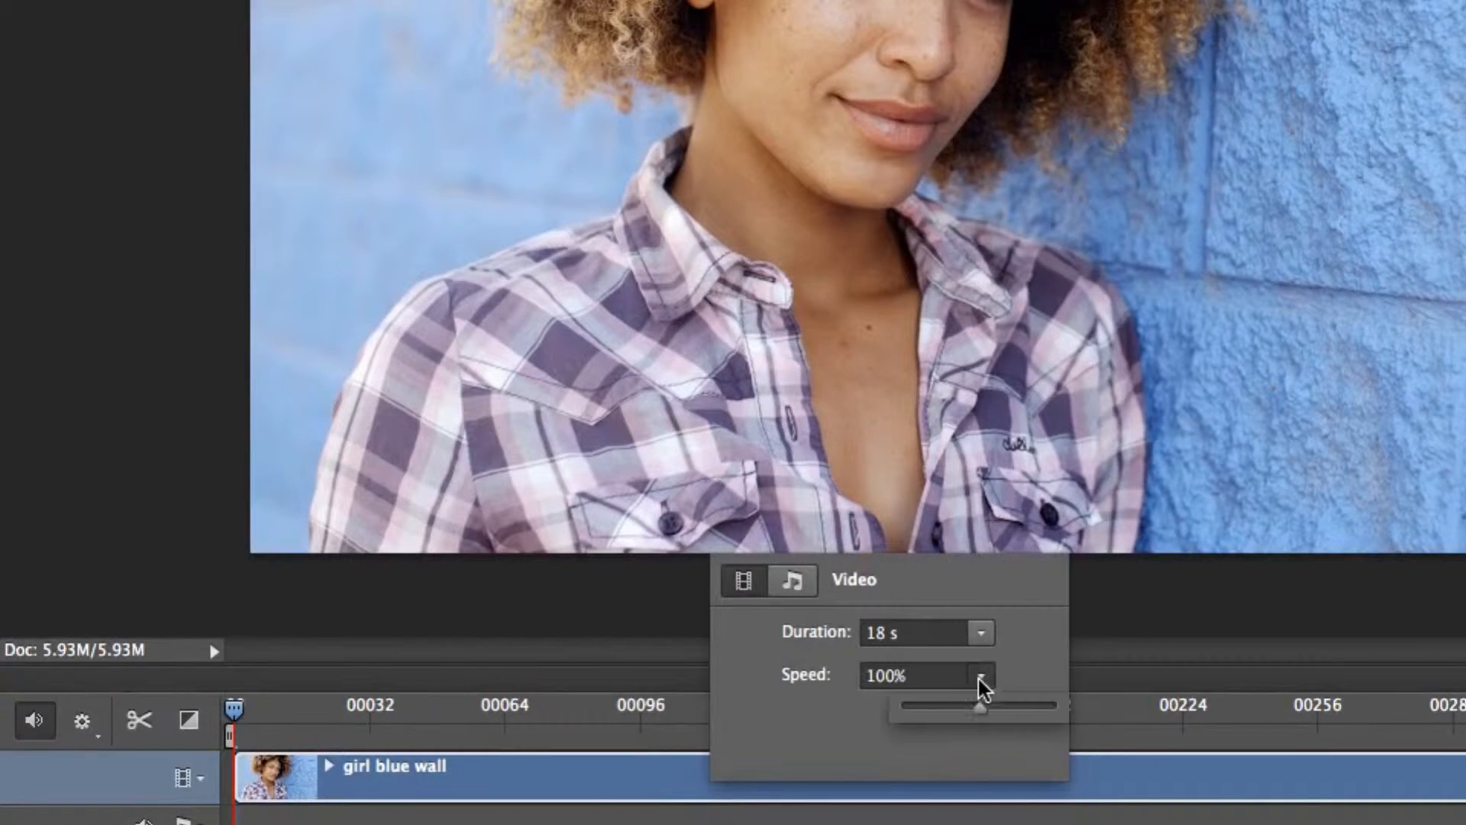
{"action": "left_click_drag", "start_coordinate": [978, 709], "coordinate": [1067, 714]}
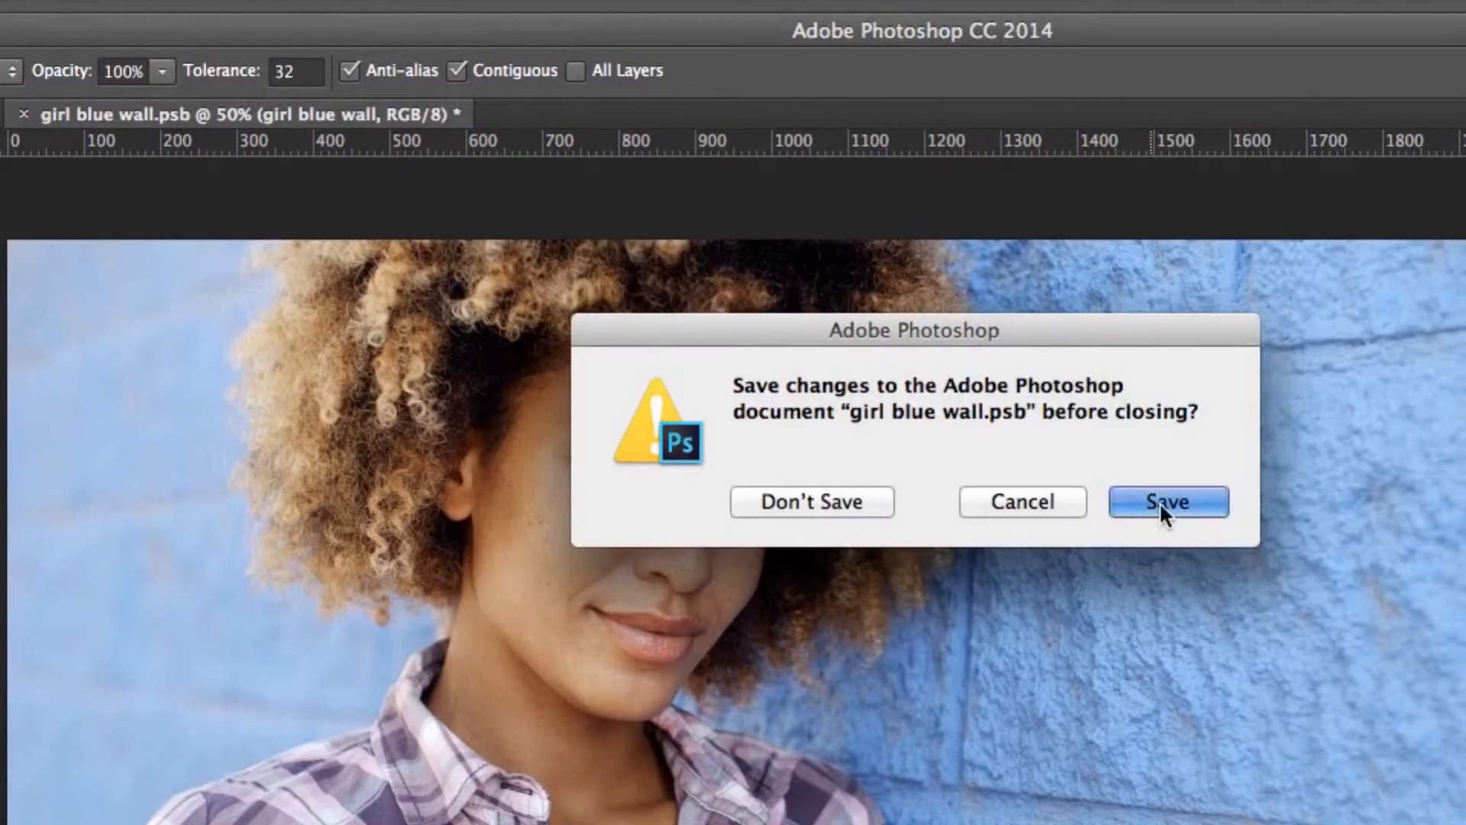
{"action": "left_click", "coordinate": [1159, 501]}
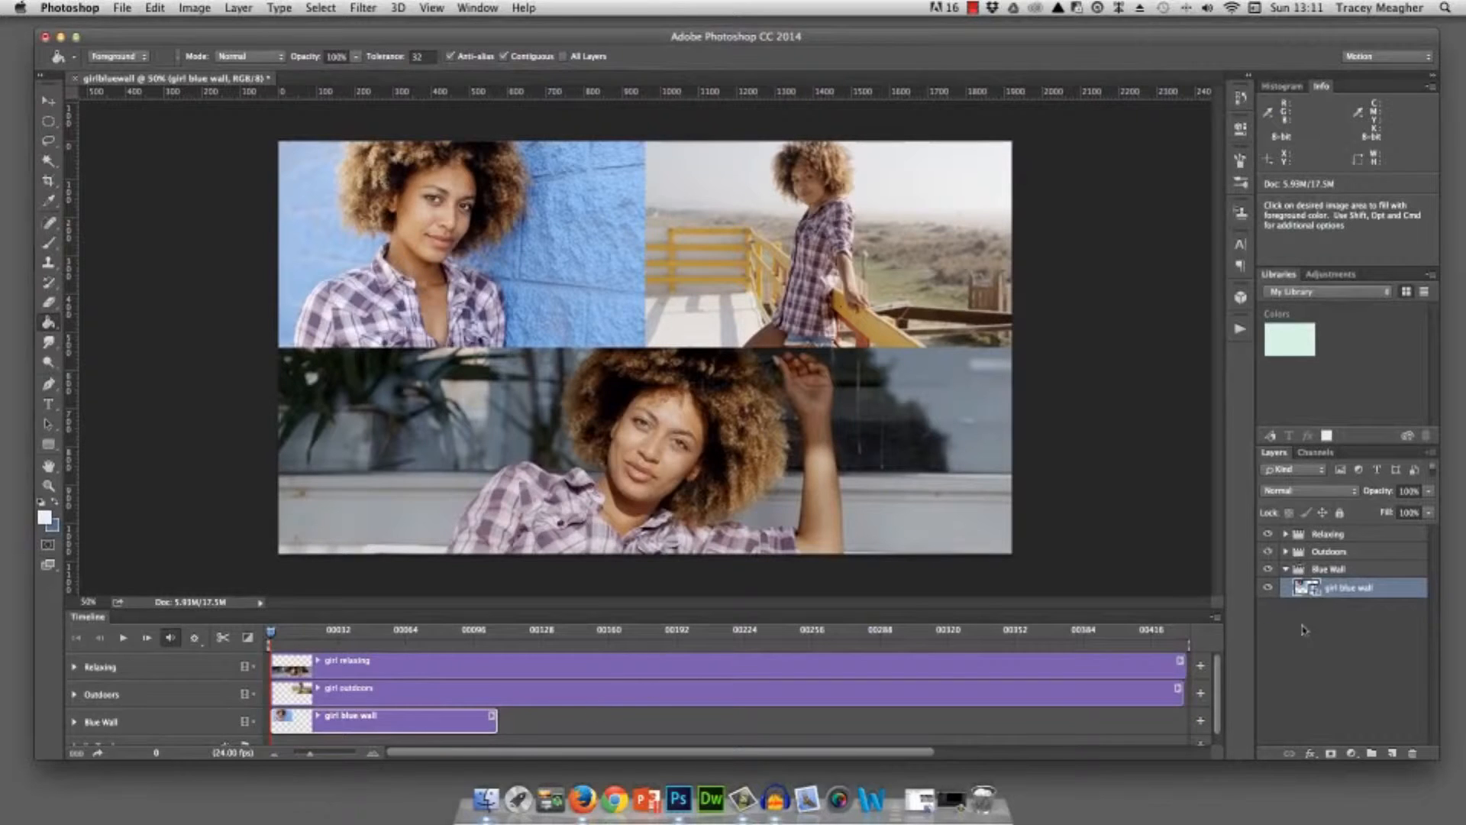
Step: Open the girl outdoors smart object, set its clip's playback speed to 400%, and save the changes
{"action": "left_click", "coordinate": [1286, 569]}
{"action": "left_click", "coordinate": [1286, 551]}
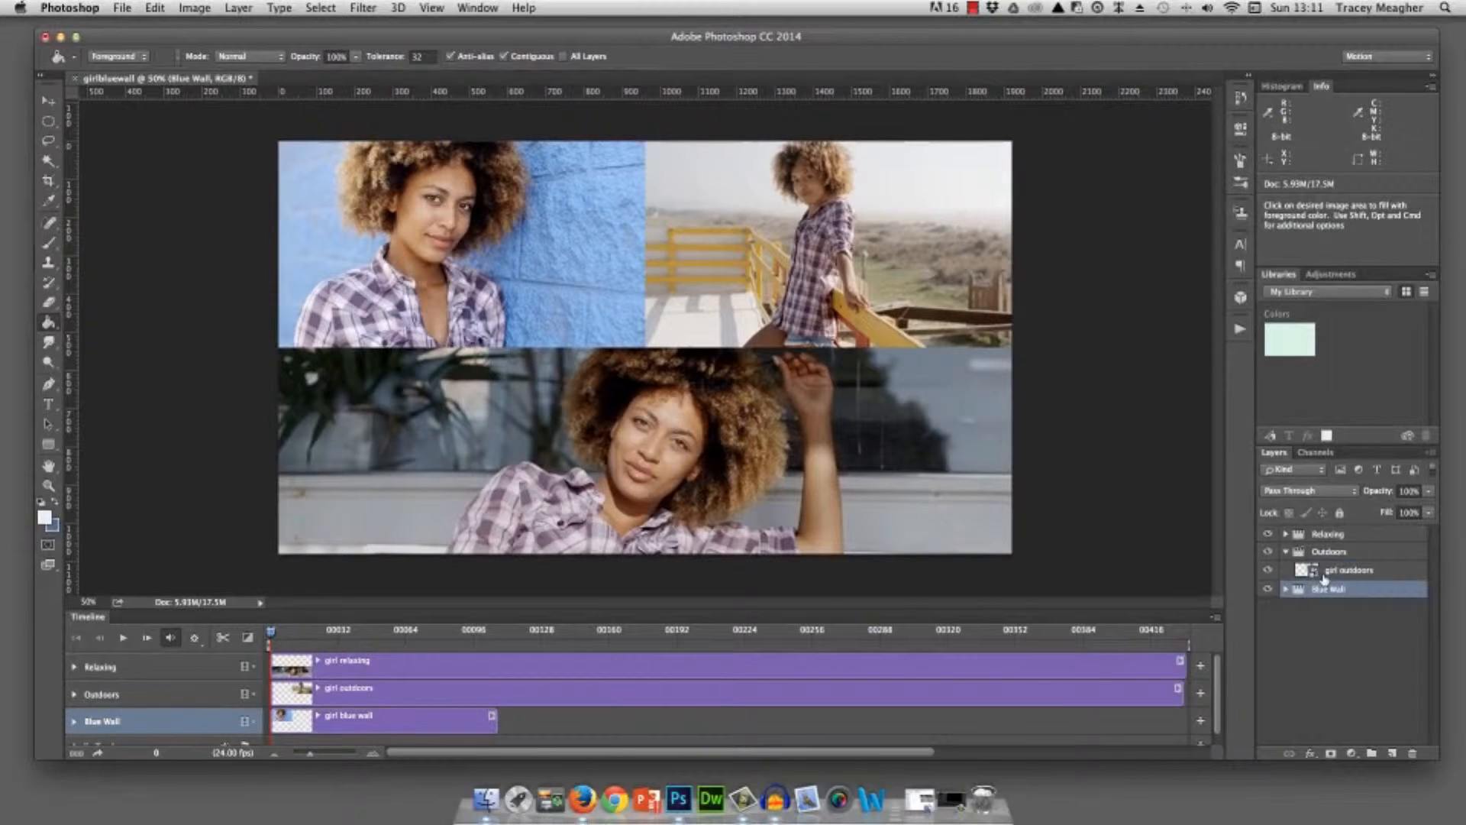
{"action": "left_click", "coordinate": [1313, 572]}
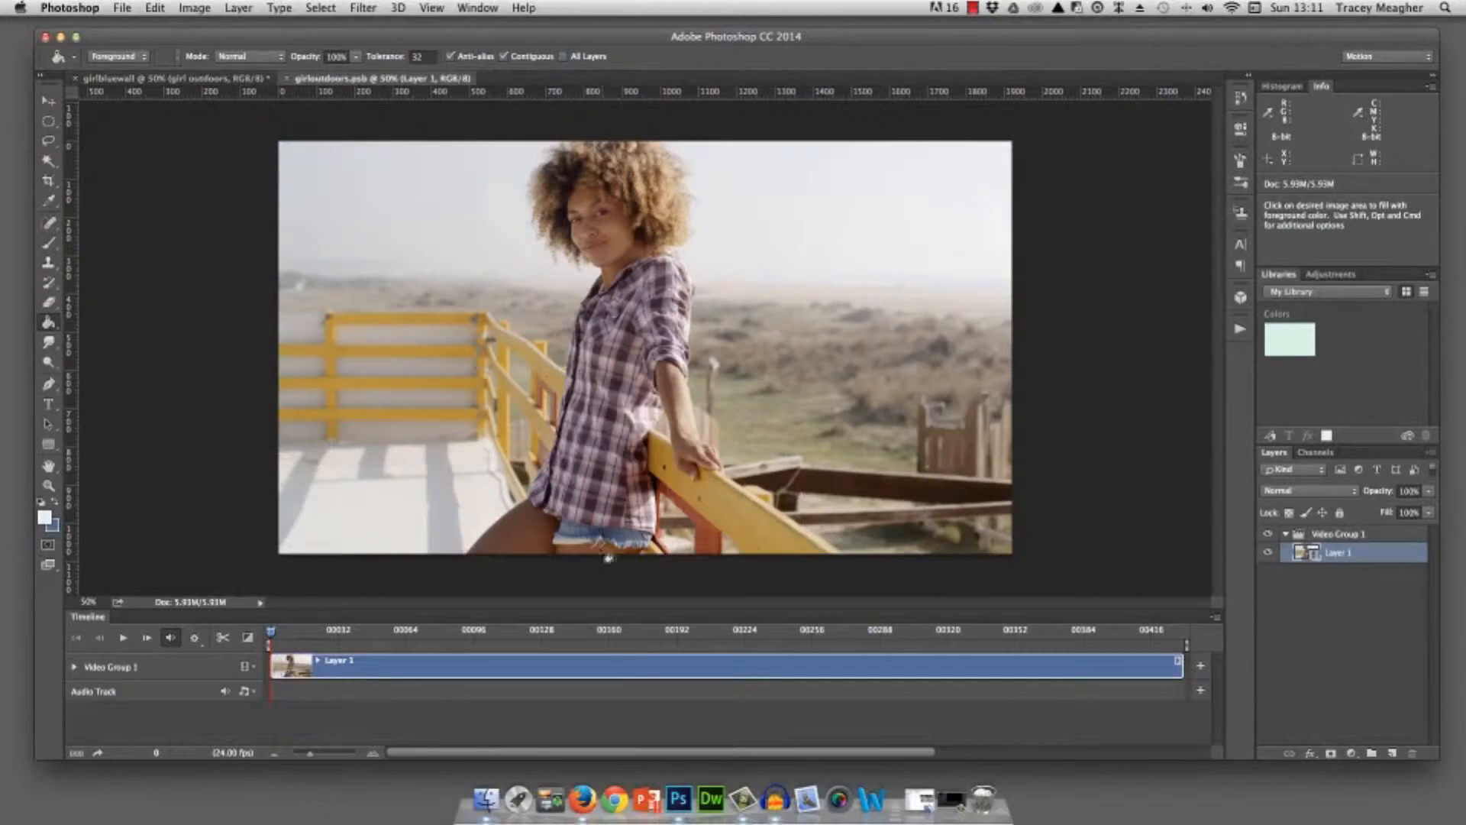
{"action": "right_click", "coordinate": [618, 670]}
{"action": "left_click", "coordinate": [749, 615]}
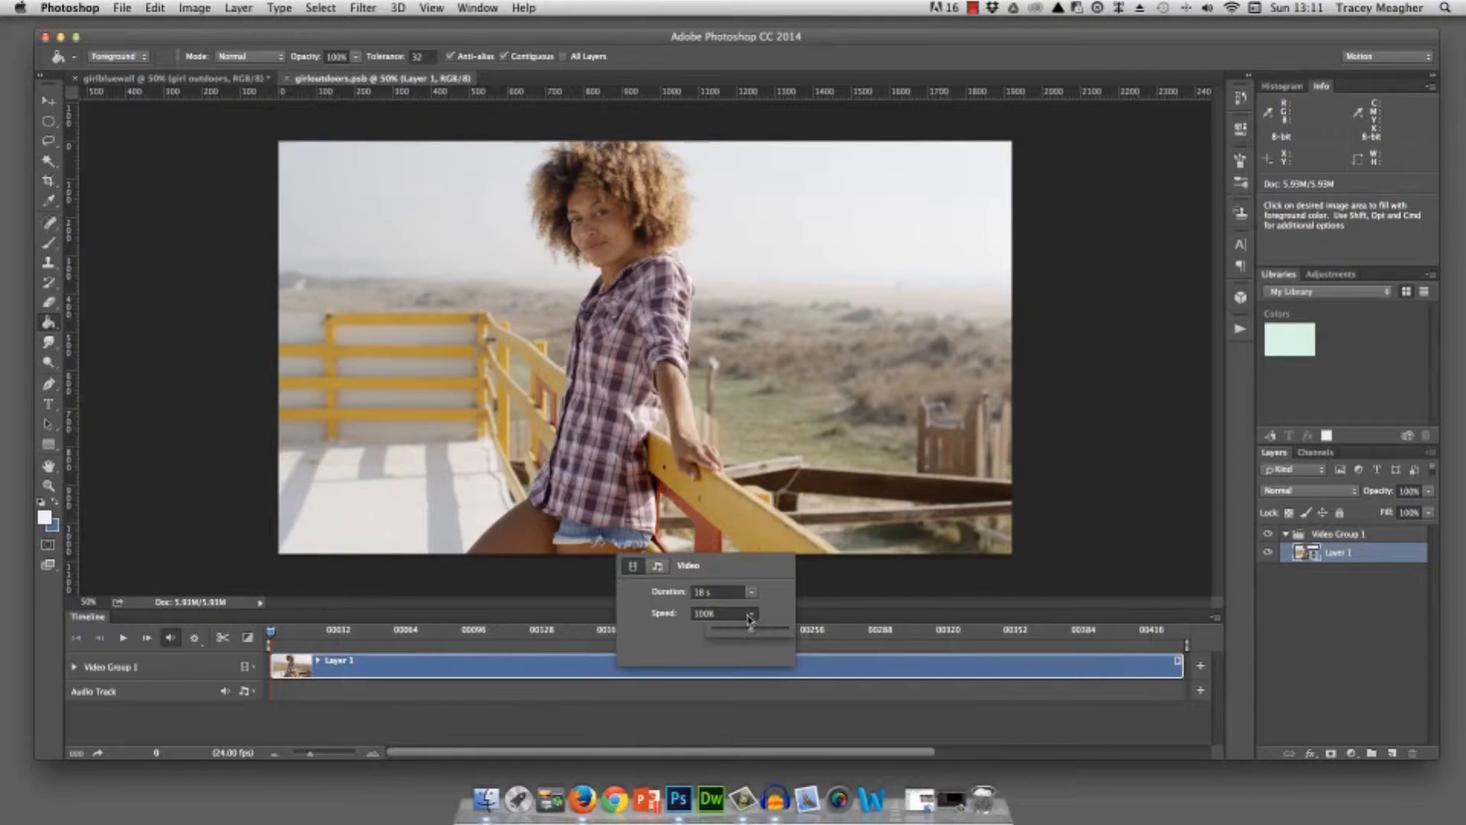
{"action": "left_click_drag", "start_coordinate": [753, 631], "coordinate": [808, 634]}
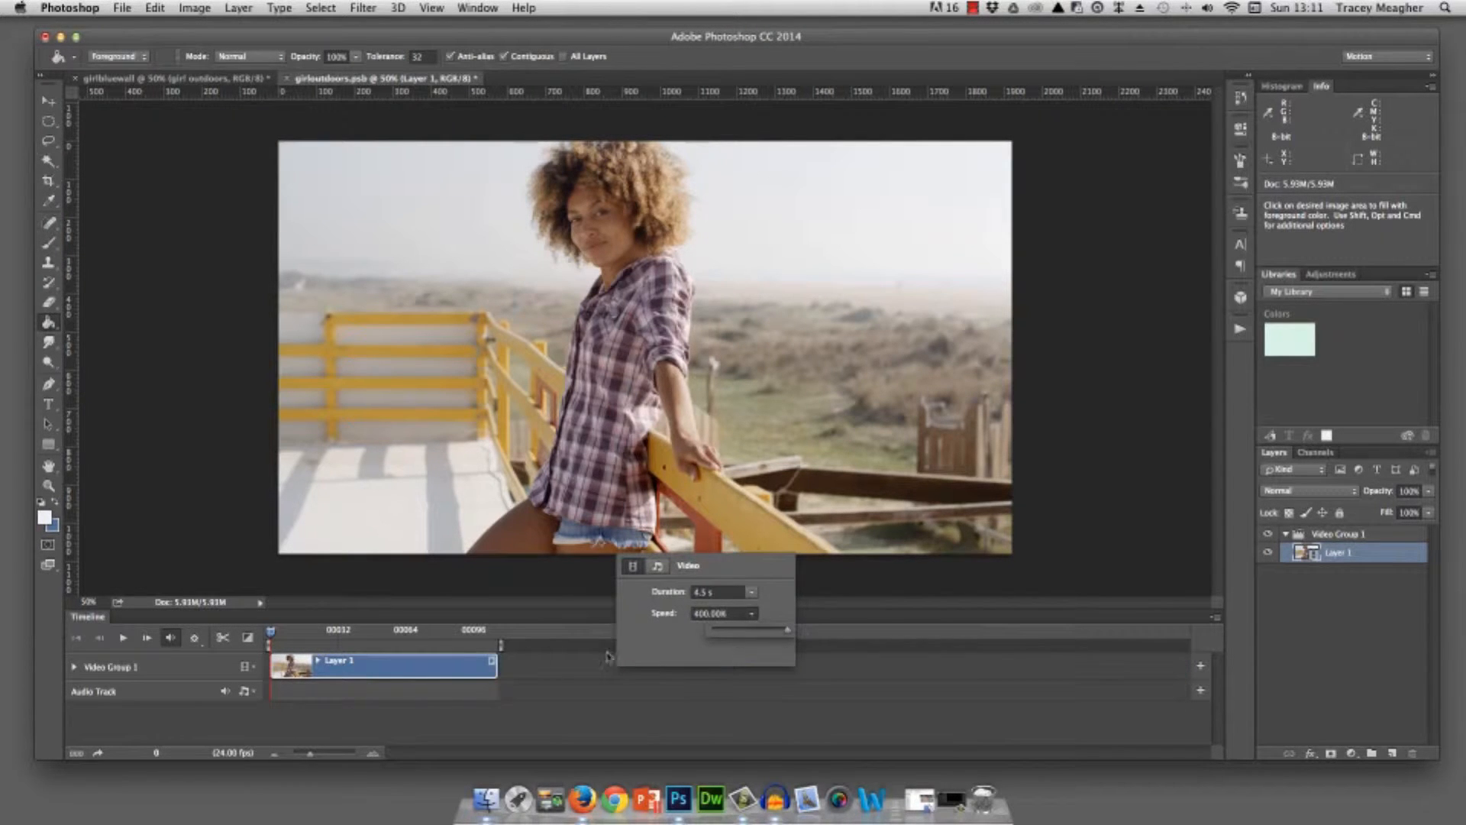
{"action": "left_click", "coordinate": [288, 77]}
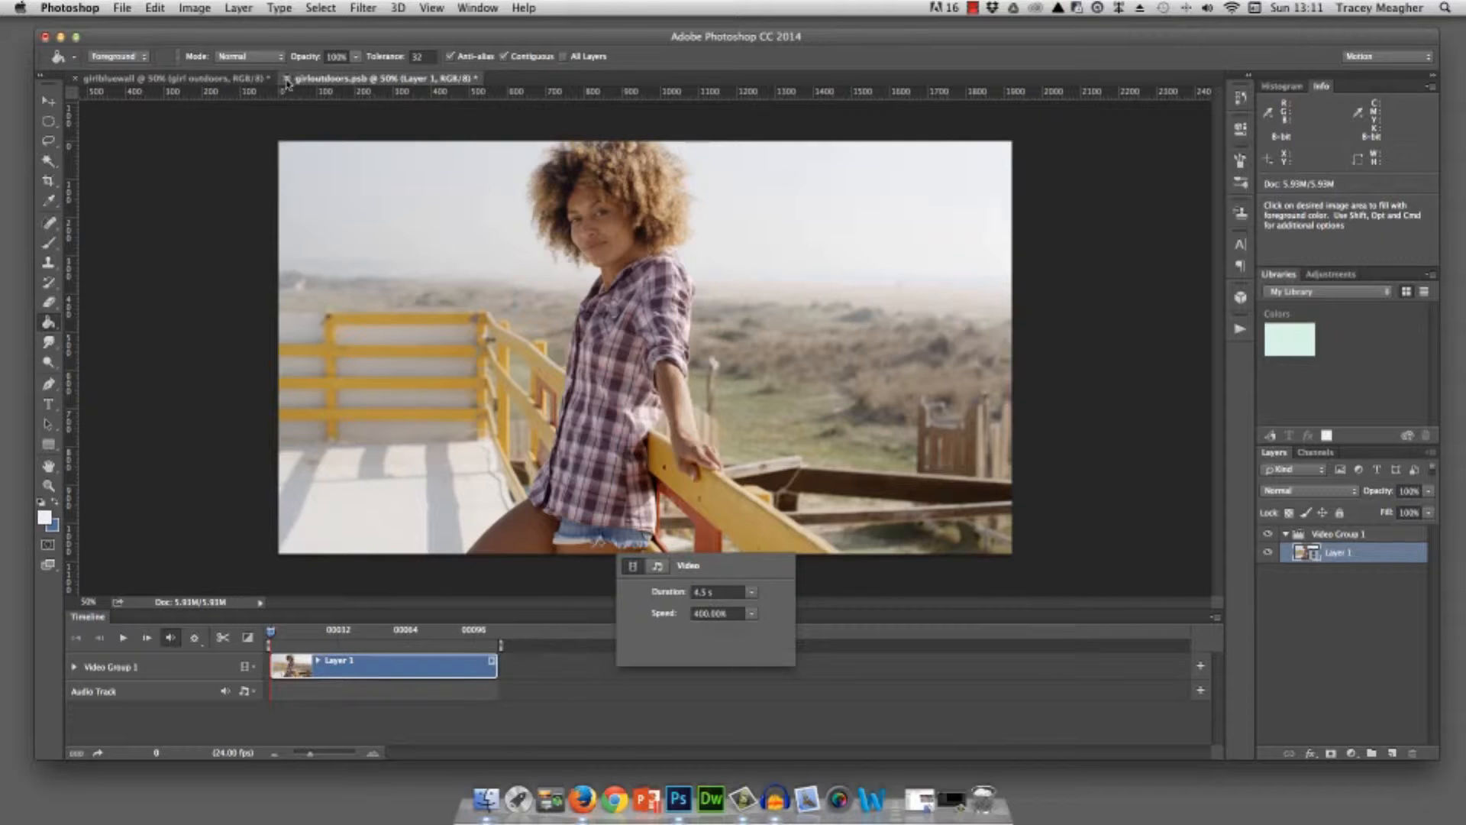
{"action": "left_click", "coordinate": [858, 272]}
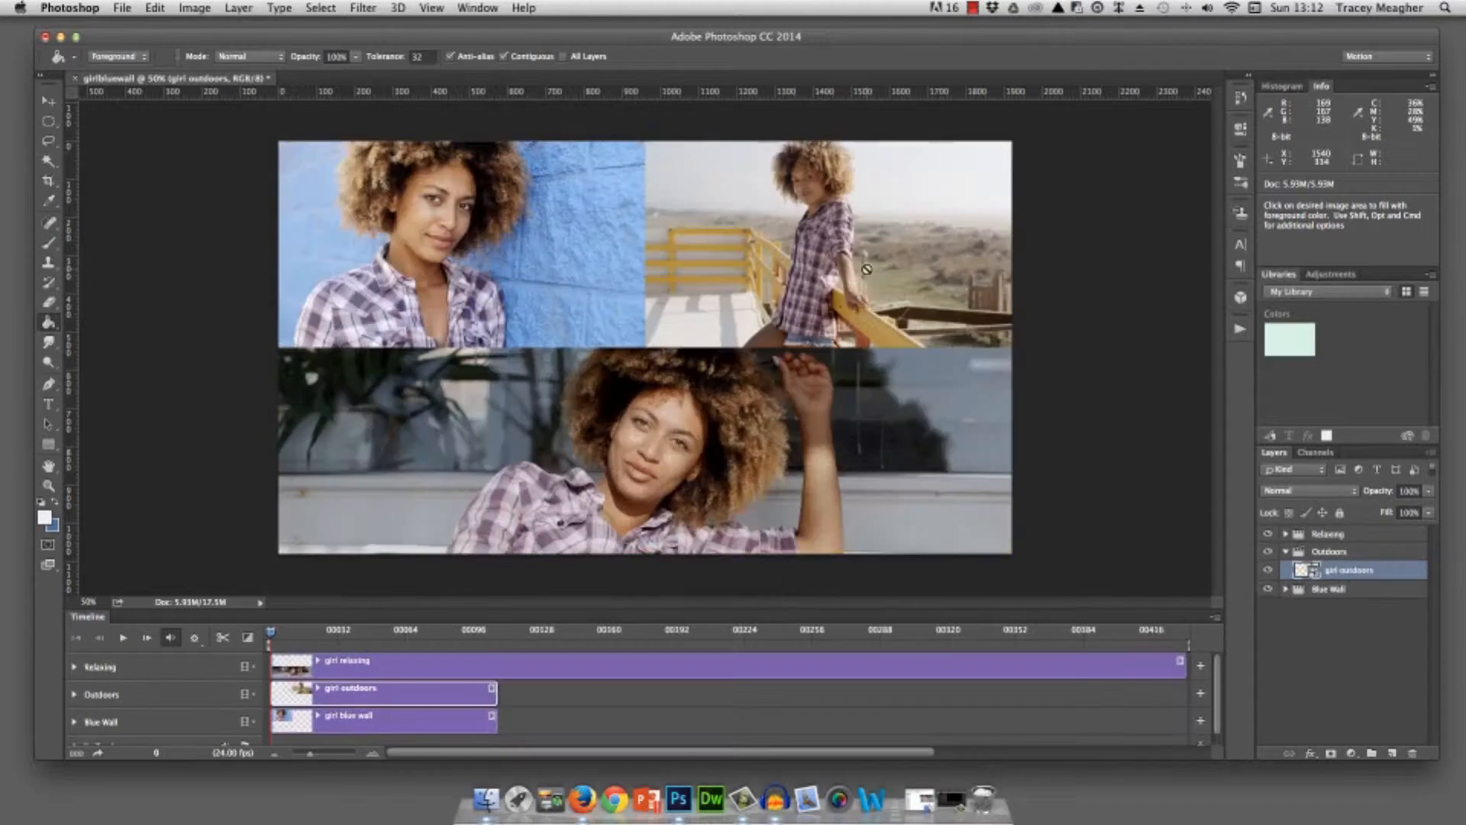
Step: Set the clip speed inside the girl relaxing smart object to 400%, save it, and play back the combined video
{"action": "left_click", "coordinate": [1287, 550]}
{"action": "left_click", "coordinate": [1286, 534]}
{"action": "double_click", "coordinate": [1307, 553]}
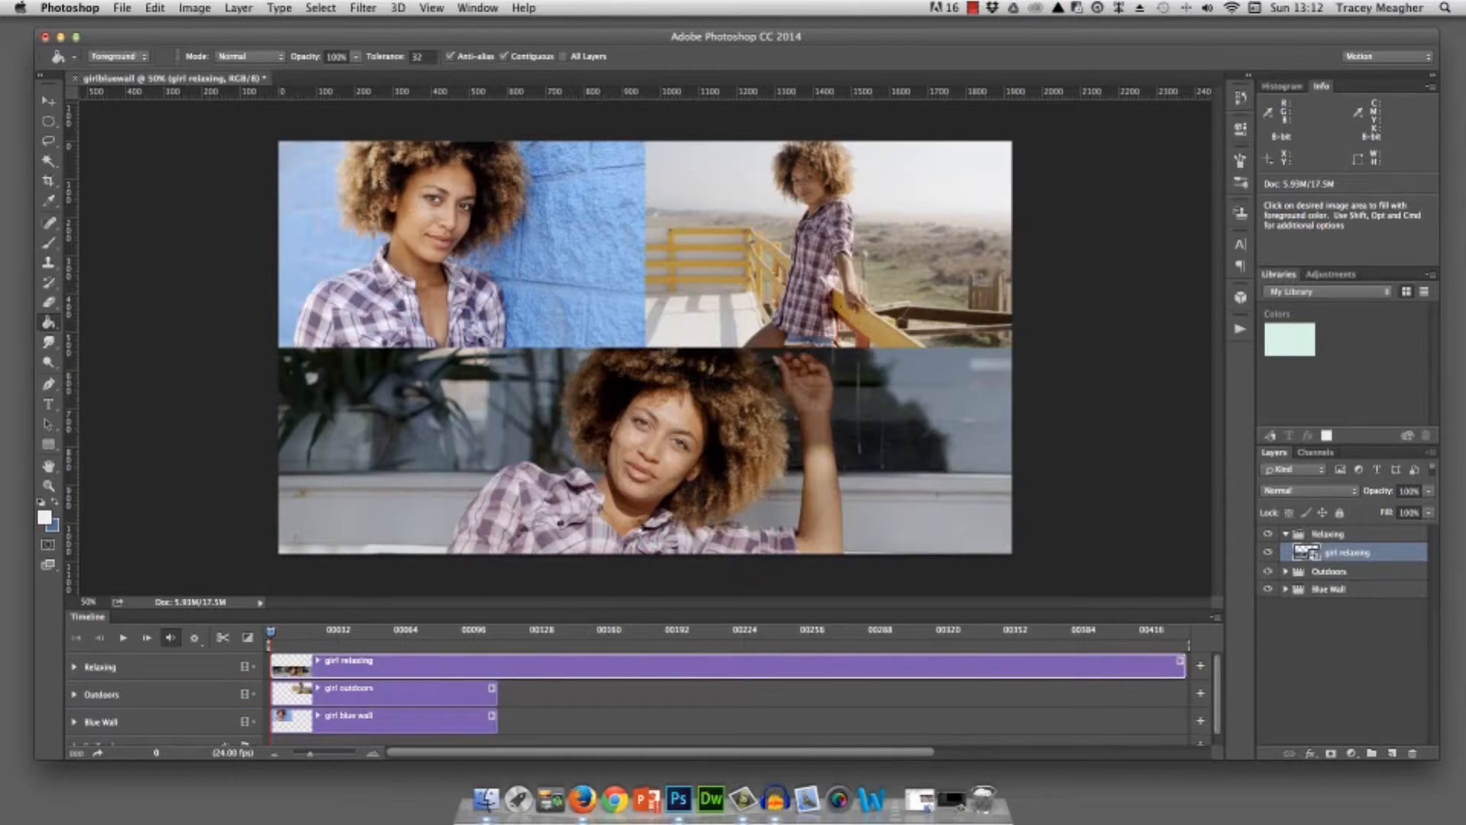
{"action": "right_click", "coordinate": [671, 665]}
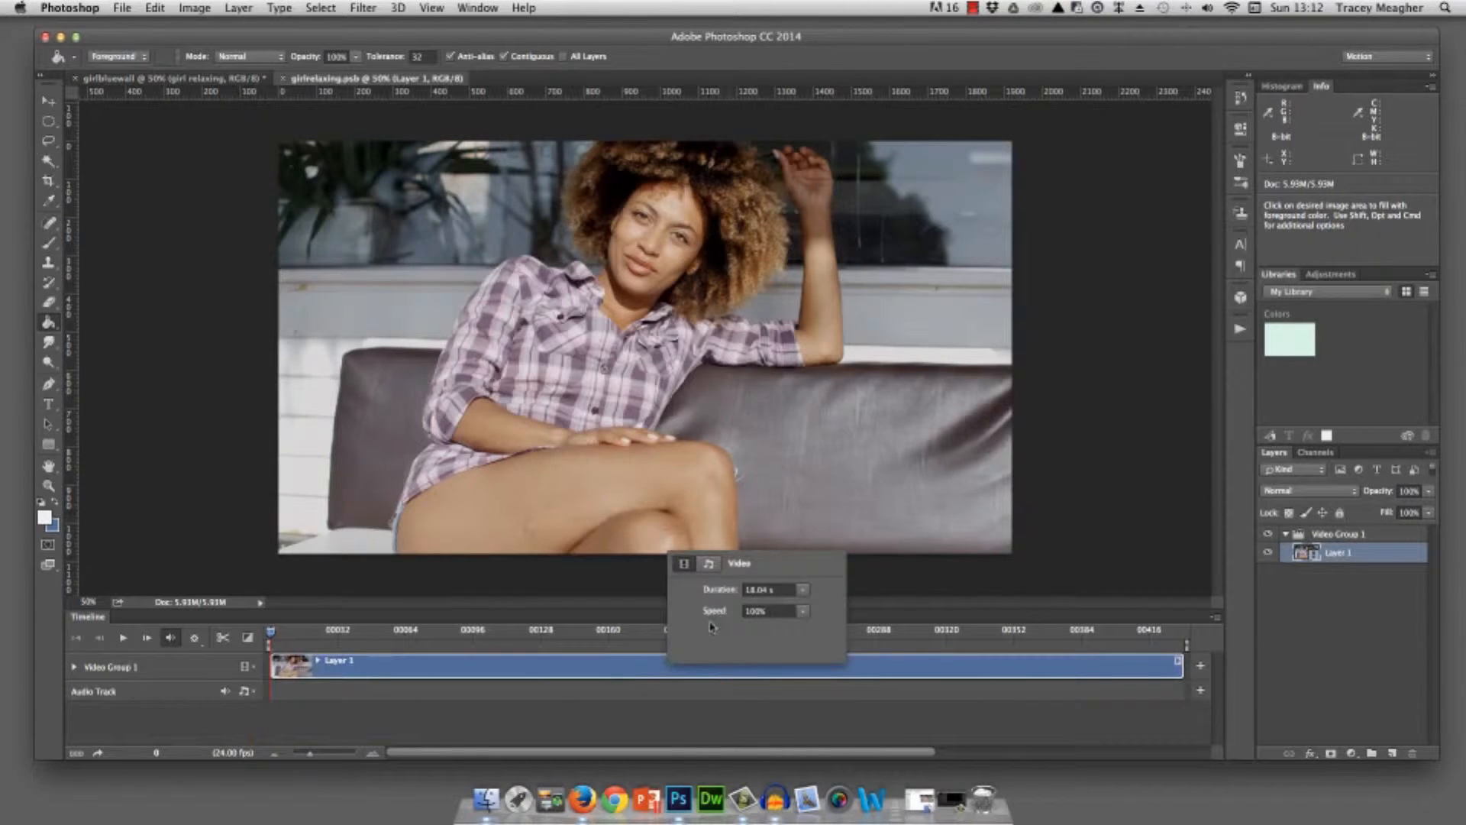
{"action": "left_click", "coordinate": [801, 610]}
{"action": "left_click_drag", "start_coordinate": [799, 628], "coordinate": [880, 635]}
{"action": "left_click", "coordinate": [282, 78]}
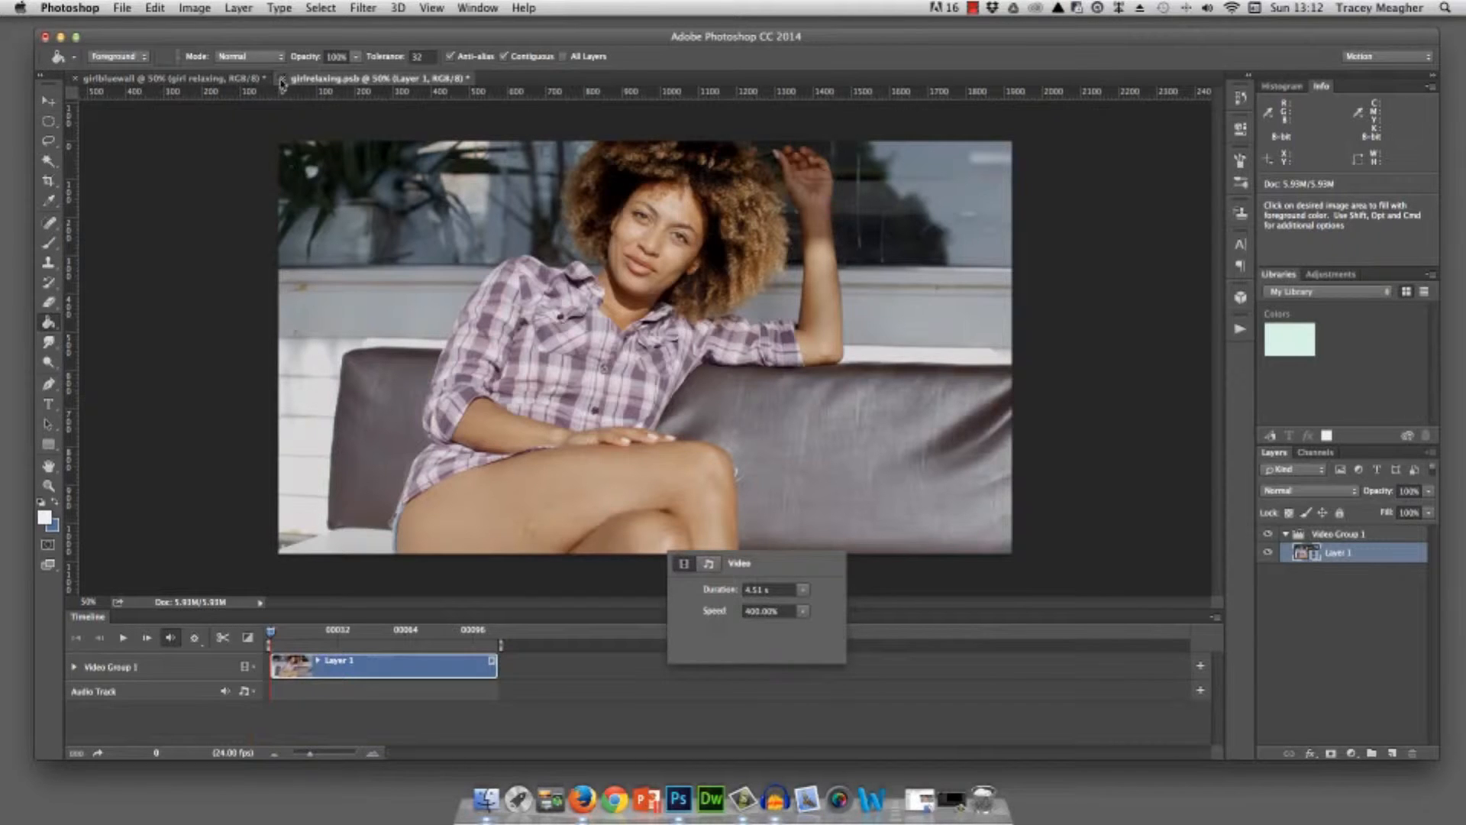
{"action": "left_click", "coordinate": [853, 274]}
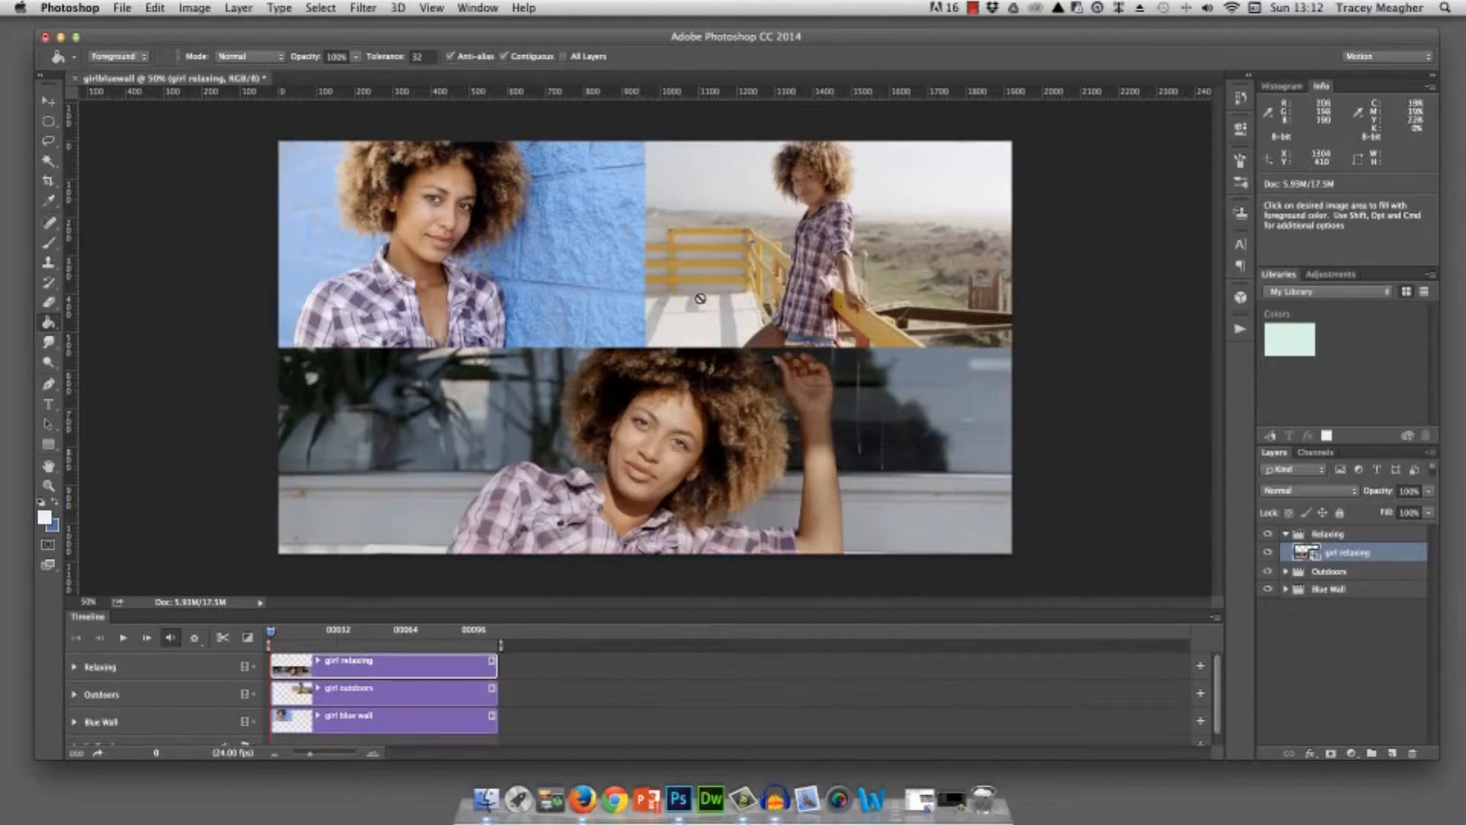
{"action": "left_click", "coordinate": [124, 638]}
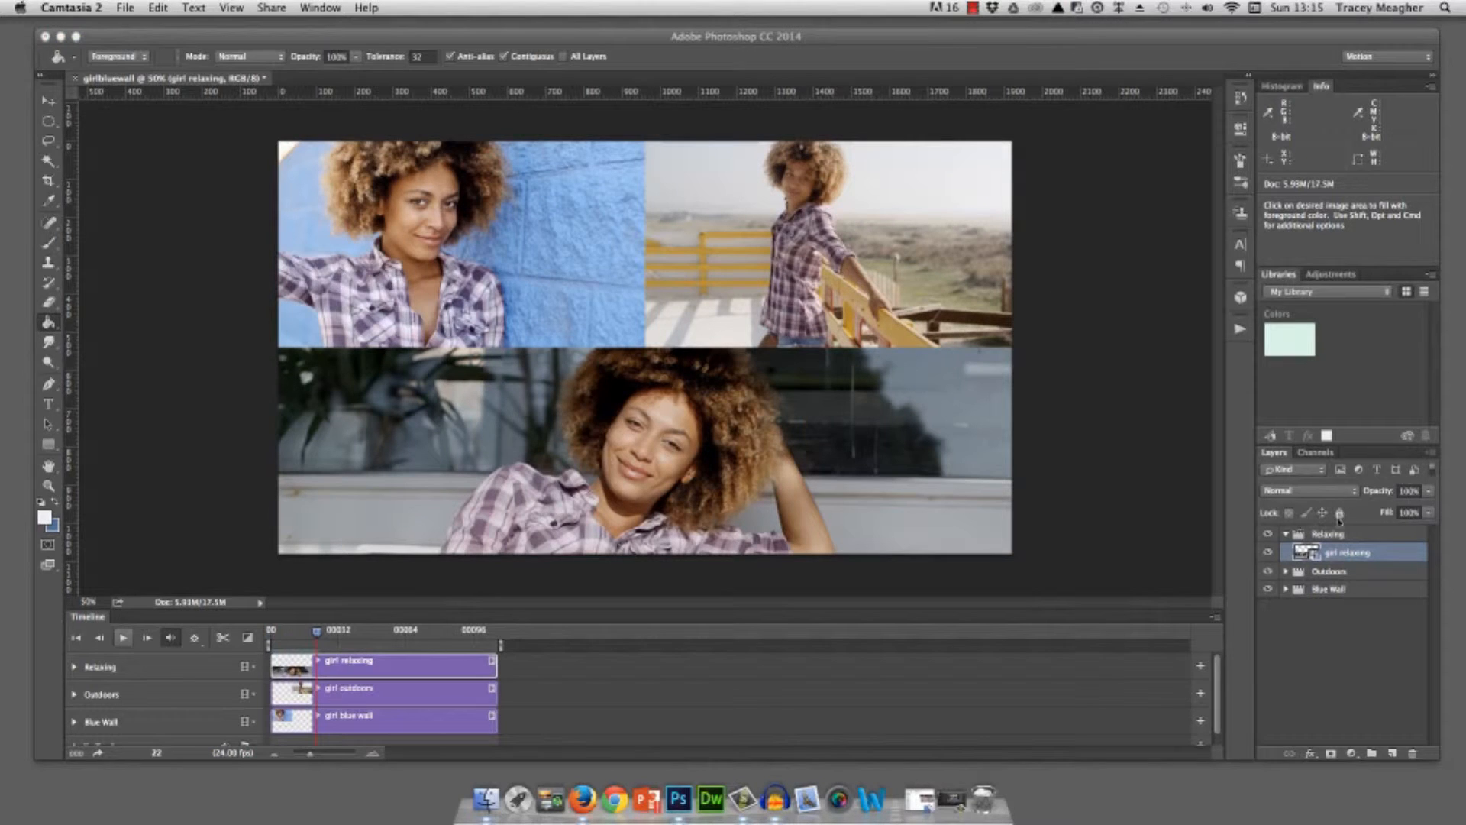
Step: Add a new layer above the Relaxing group and draw a rectangle of about 1930 x 1092 px covering the whole canvas
{"action": "left_click", "coordinate": [1287, 535]}
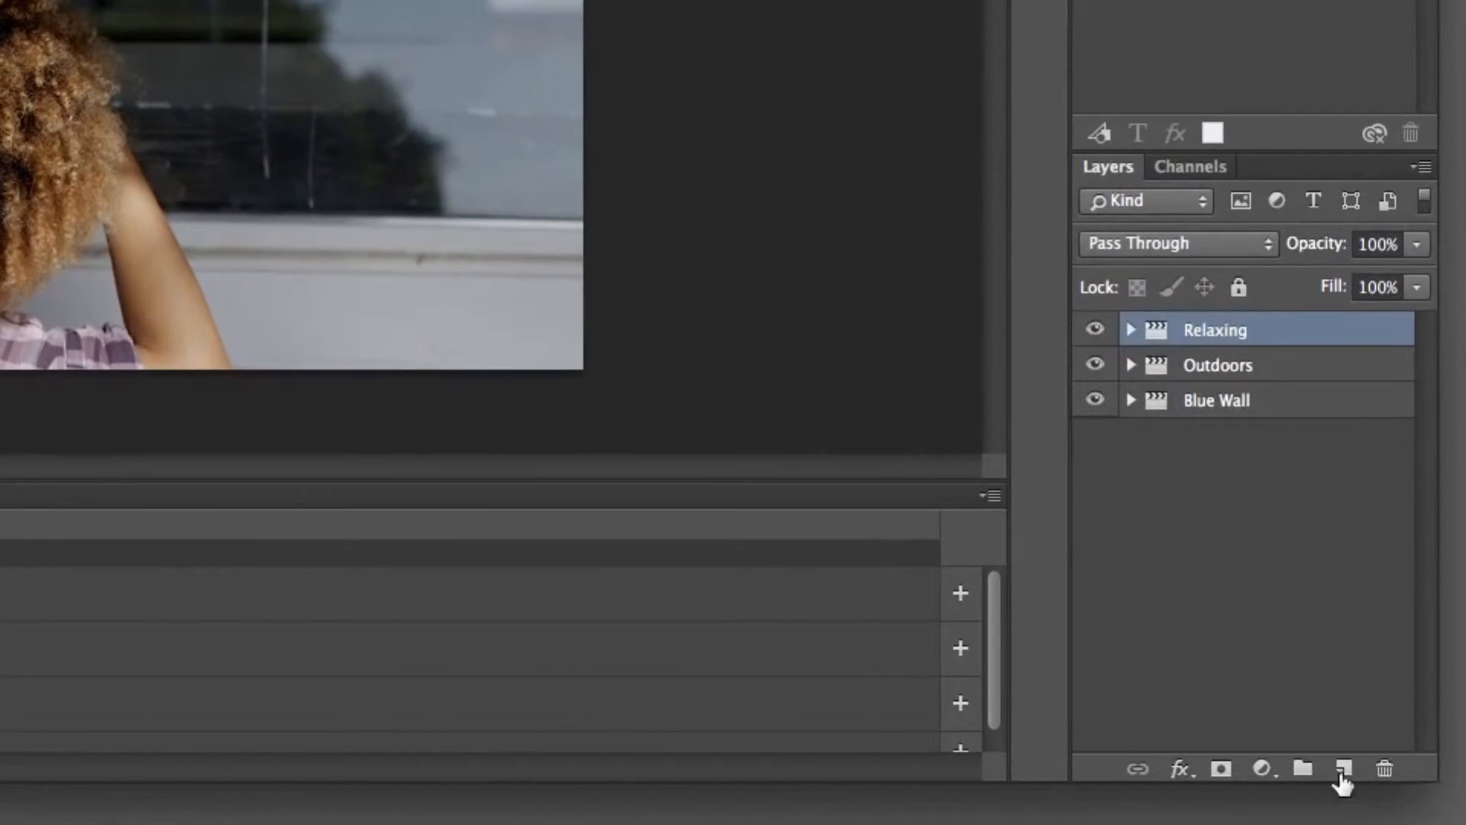
{"action": "left_click", "coordinate": [1352, 765]}
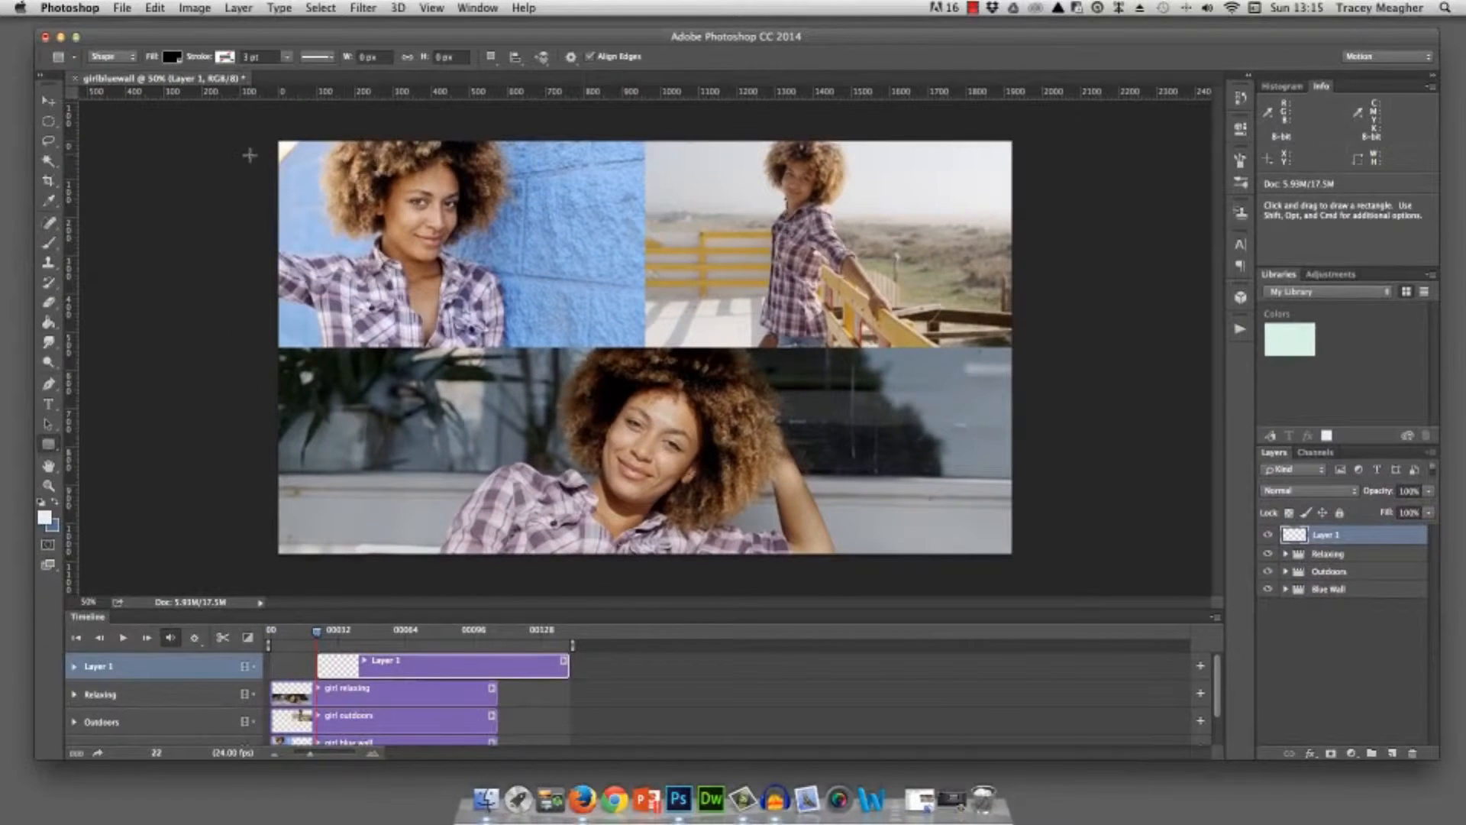
{"action": "left_click_drag", "start_coordinate": [277, 139], "coordinate": [1014, 557]}
Step: Change the rectangle's fill color to blue 329dd5
{"action": "double_click", "coordinate": [1296, 535]}
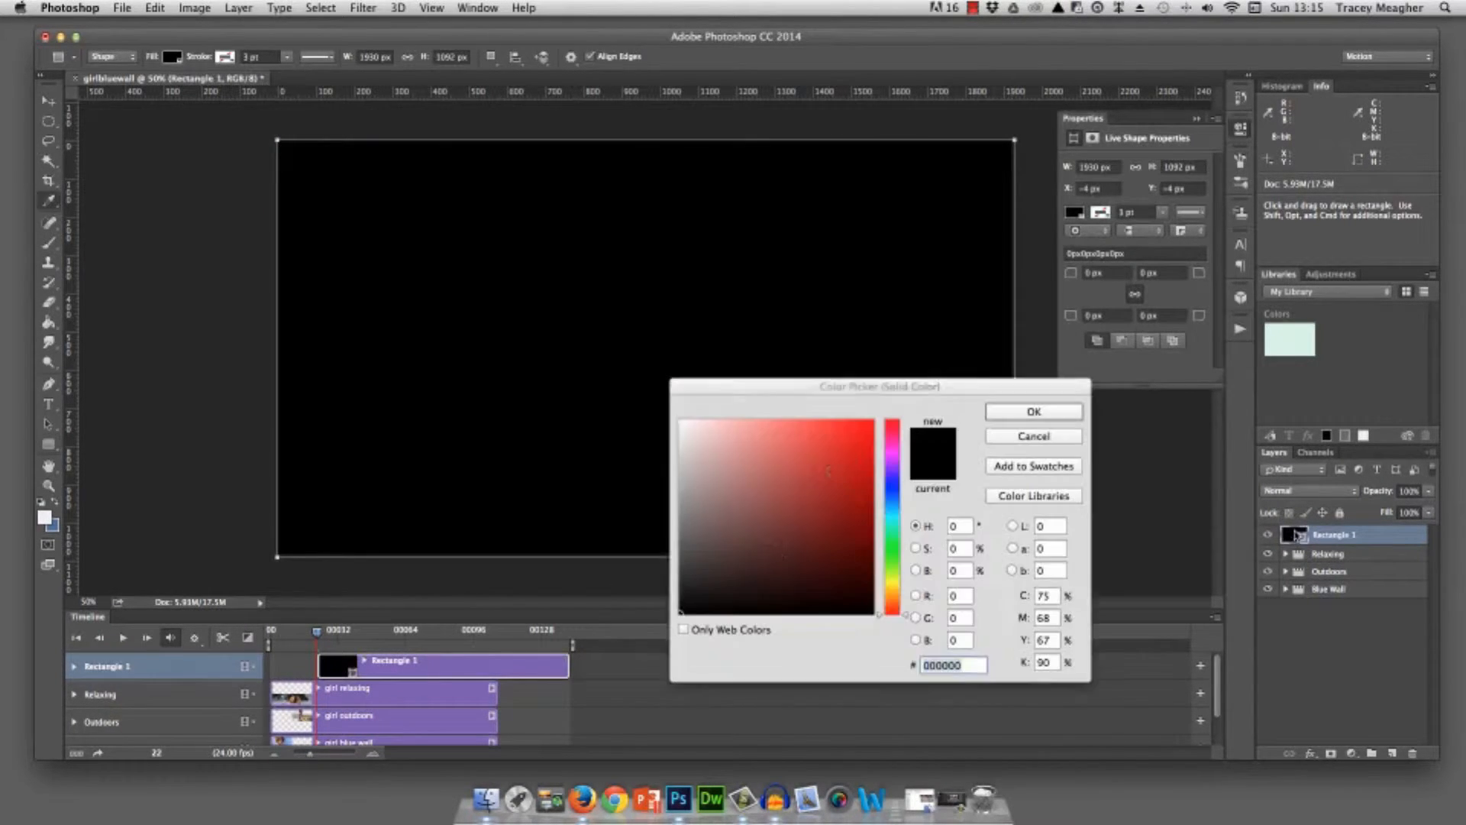
{"action": "left_click", "coordinate": [892, 506]}
{"action": "left_click", "coordinate": [828, 452]}
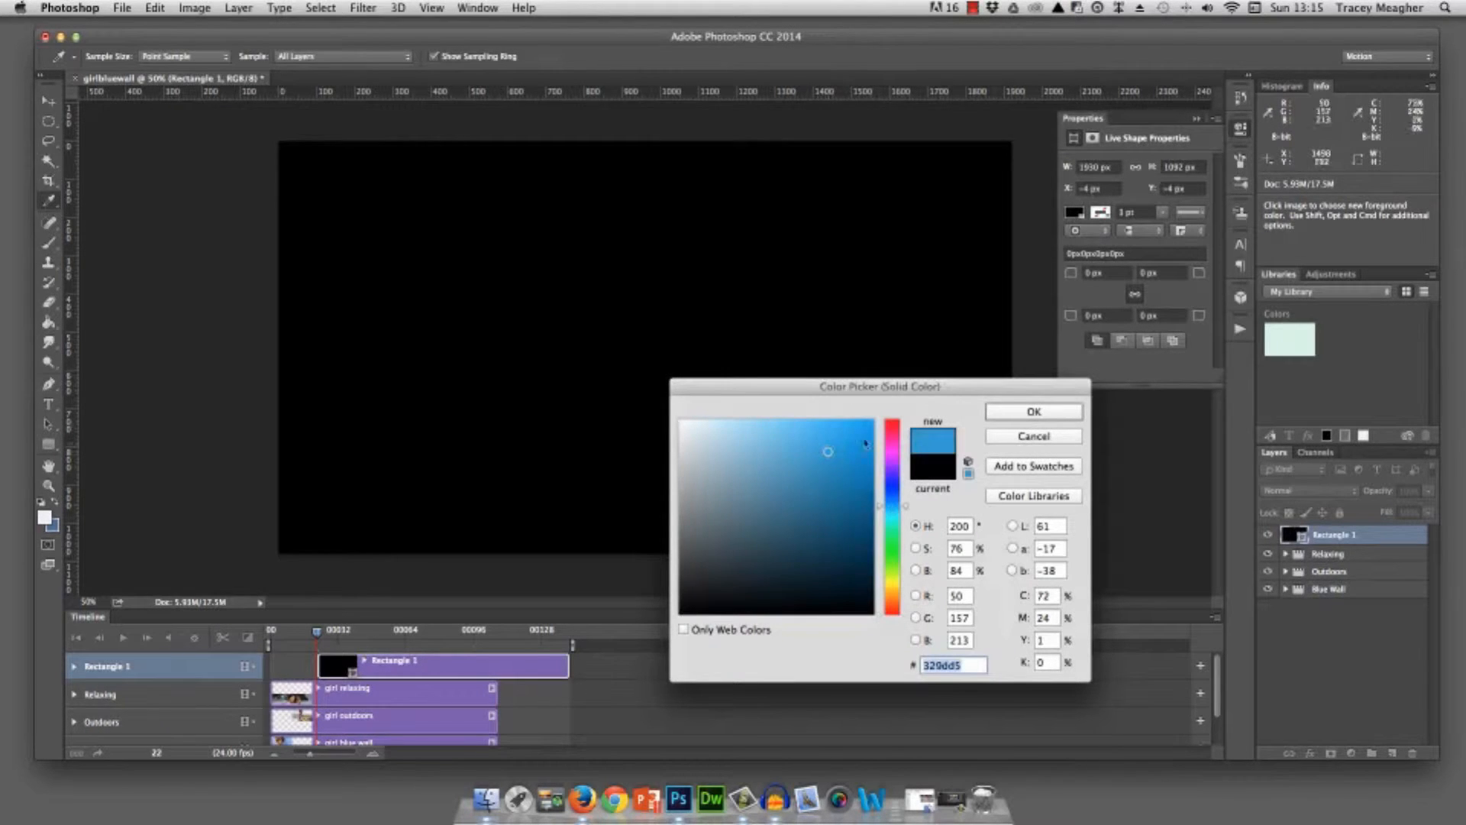
{"action": "left_click", "coordinate": [1033, 411]}
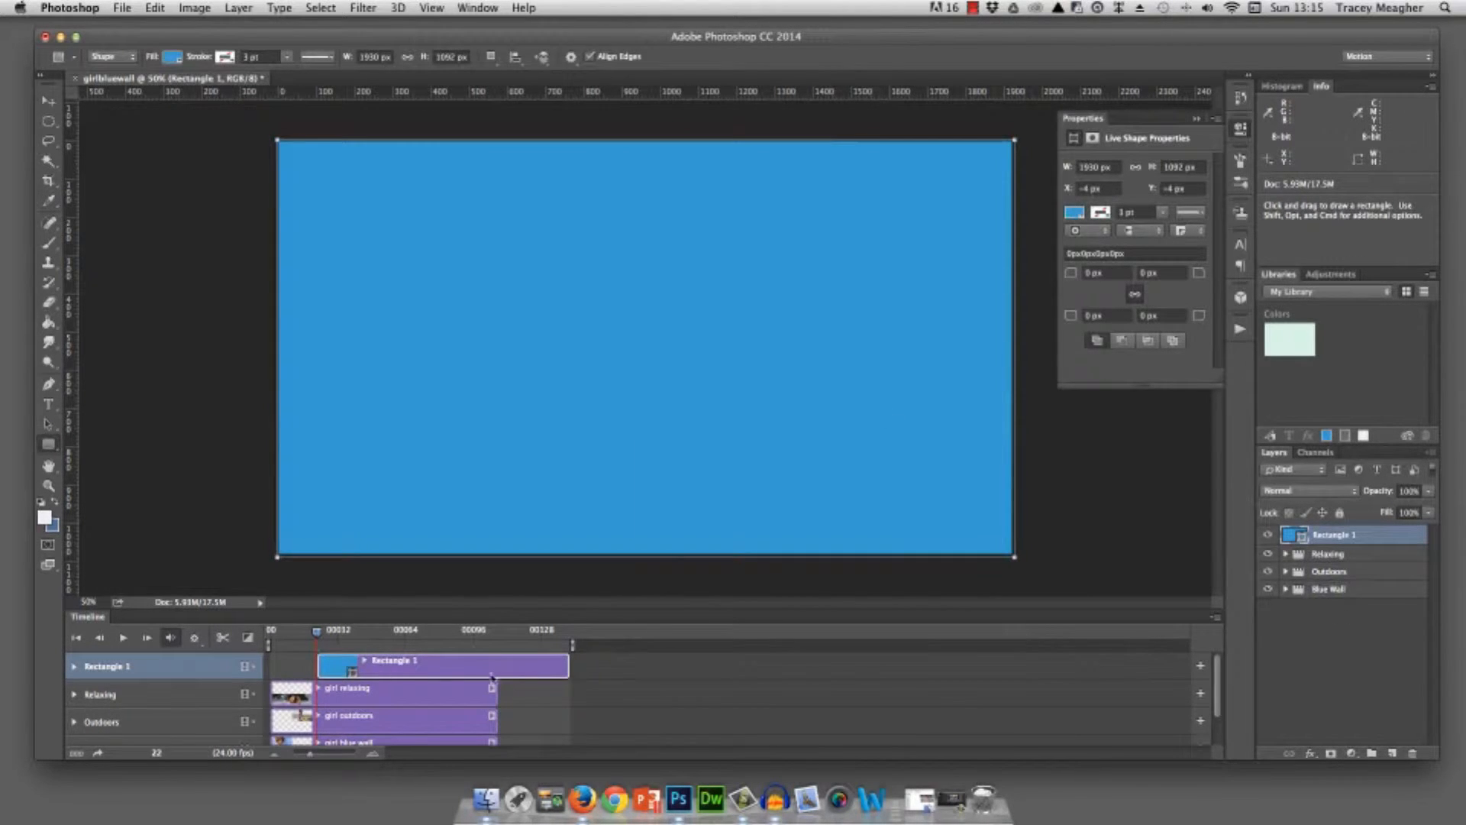
Step: Place the blue rectangle layer beneath the Blue Wall group, hide the video groups, and match its clip's start and end to the video clips
{"action": "left_click_drag", "start_coordinate": [443, 674], "coordinate": [288, 679]}
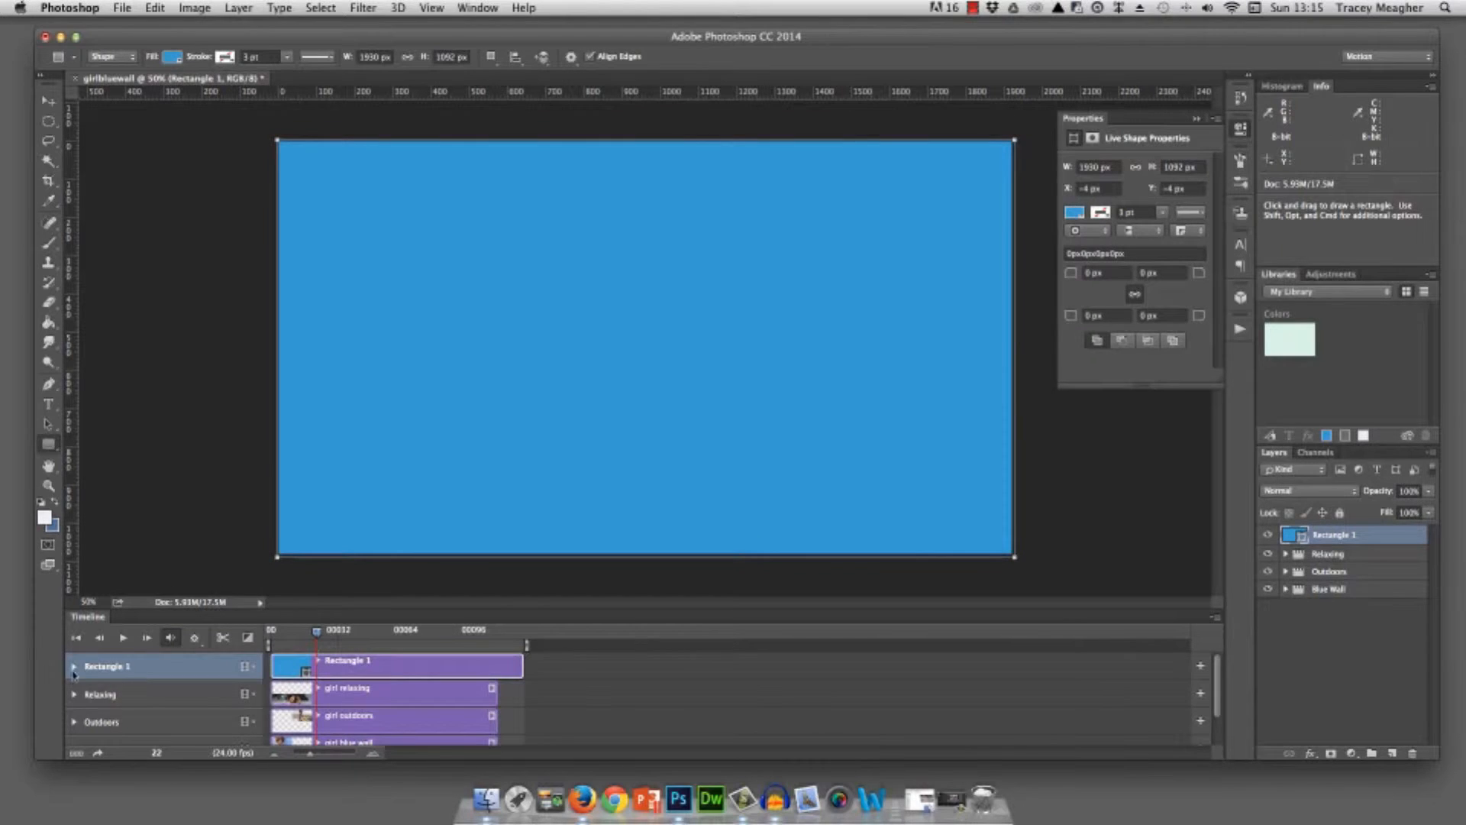
{"action": "left_click_drag", "start_coordinate": [1355, 534], "coordinate": [1372, 596]}
{"action": "left_click_drag", "start_coordinate": [1268, 571], "coordinate": [1270, 539]}
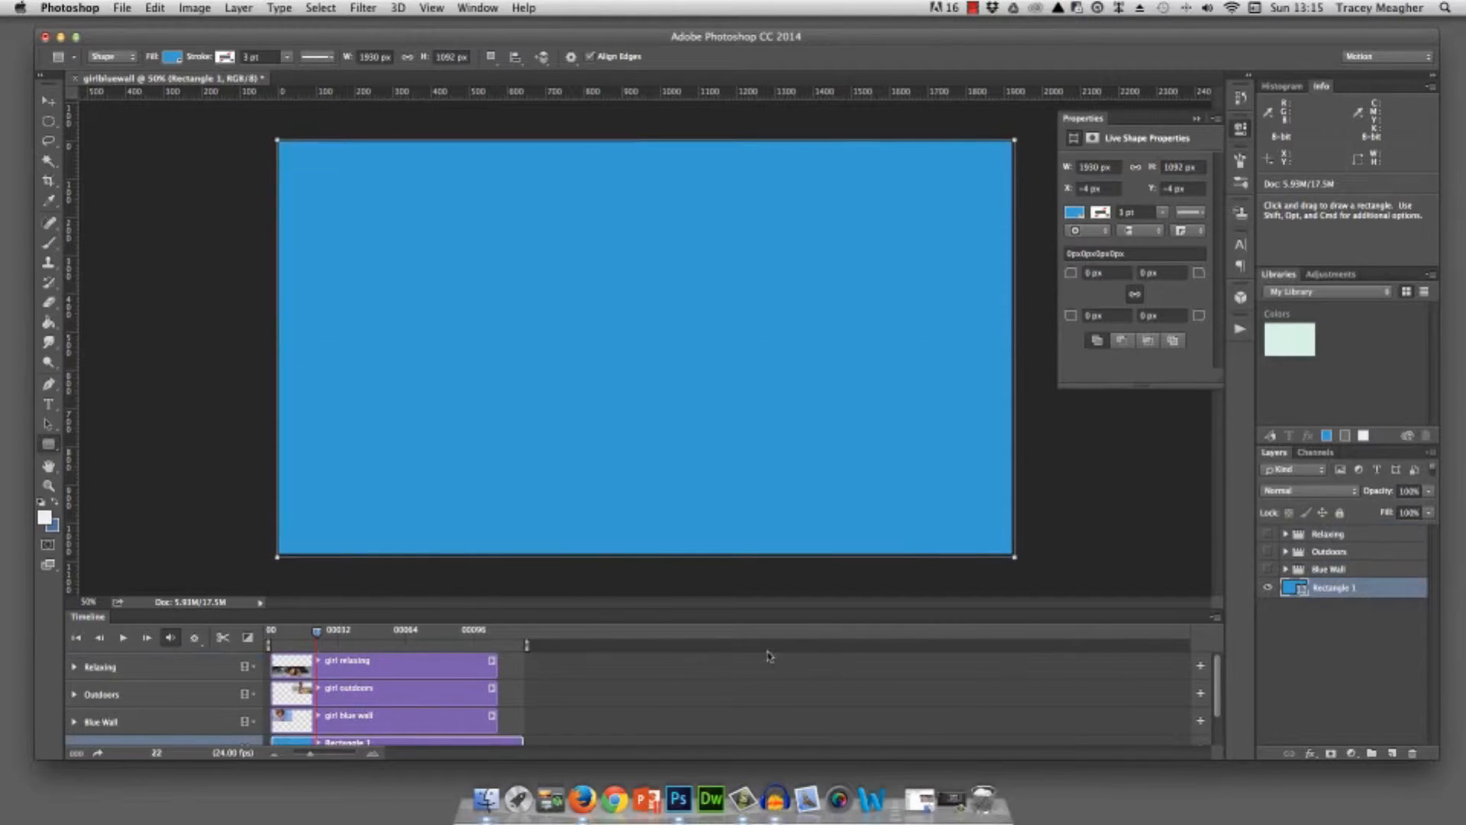
{"action": "left_click_drag", "start_coordinate": [523, 745], "coordinate": [497, 745]}
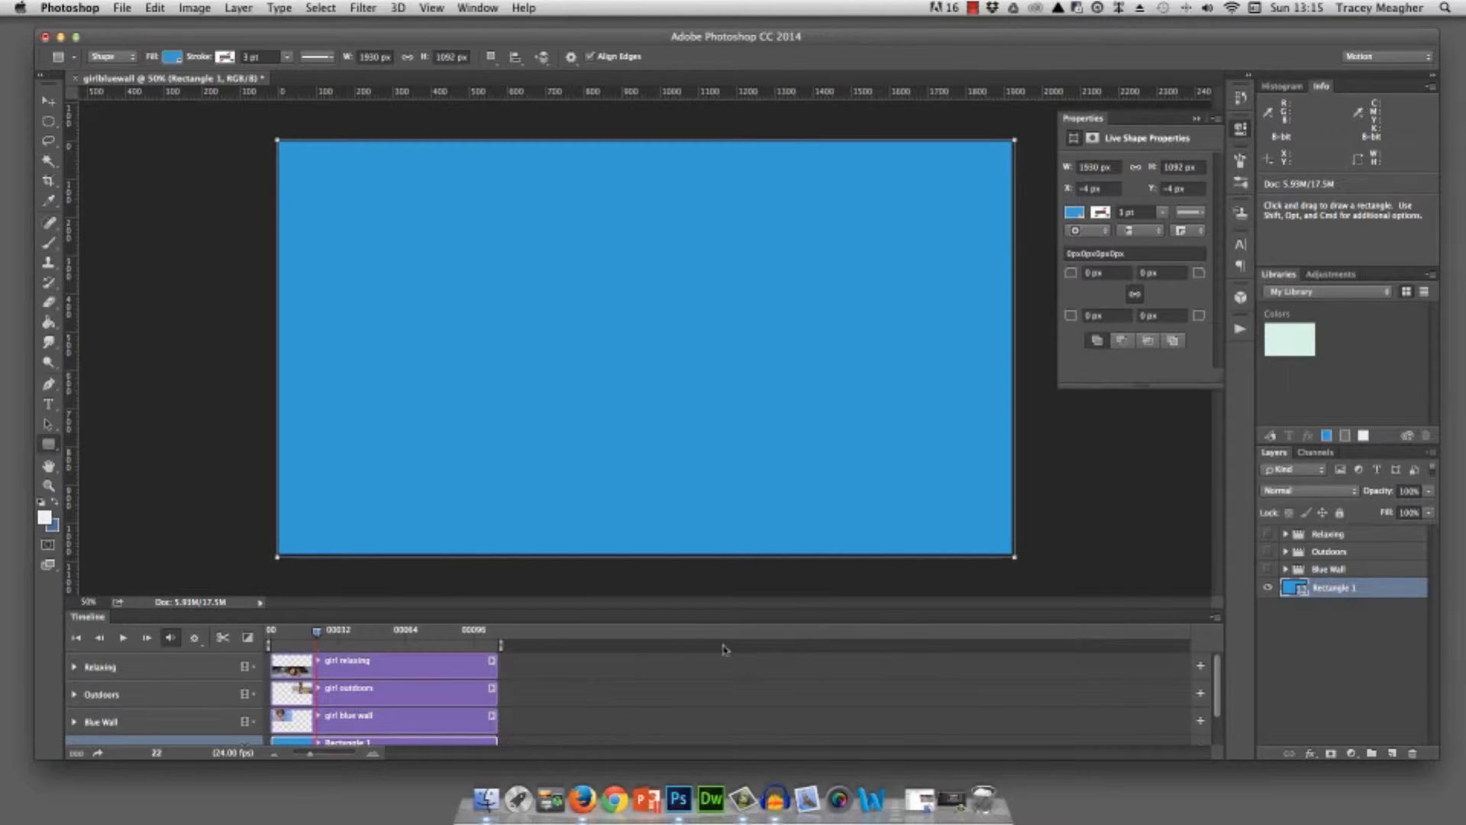
Step: Enlarge the timeline area and make the Blue Wall, Outdoors and Relaxing groups visible again
{"action": "left_click_drag", "start_coordinate": [674, 609], "coordinate": [680, 569]}
{"action": "left_click", "coordinate": [1268, 570]}
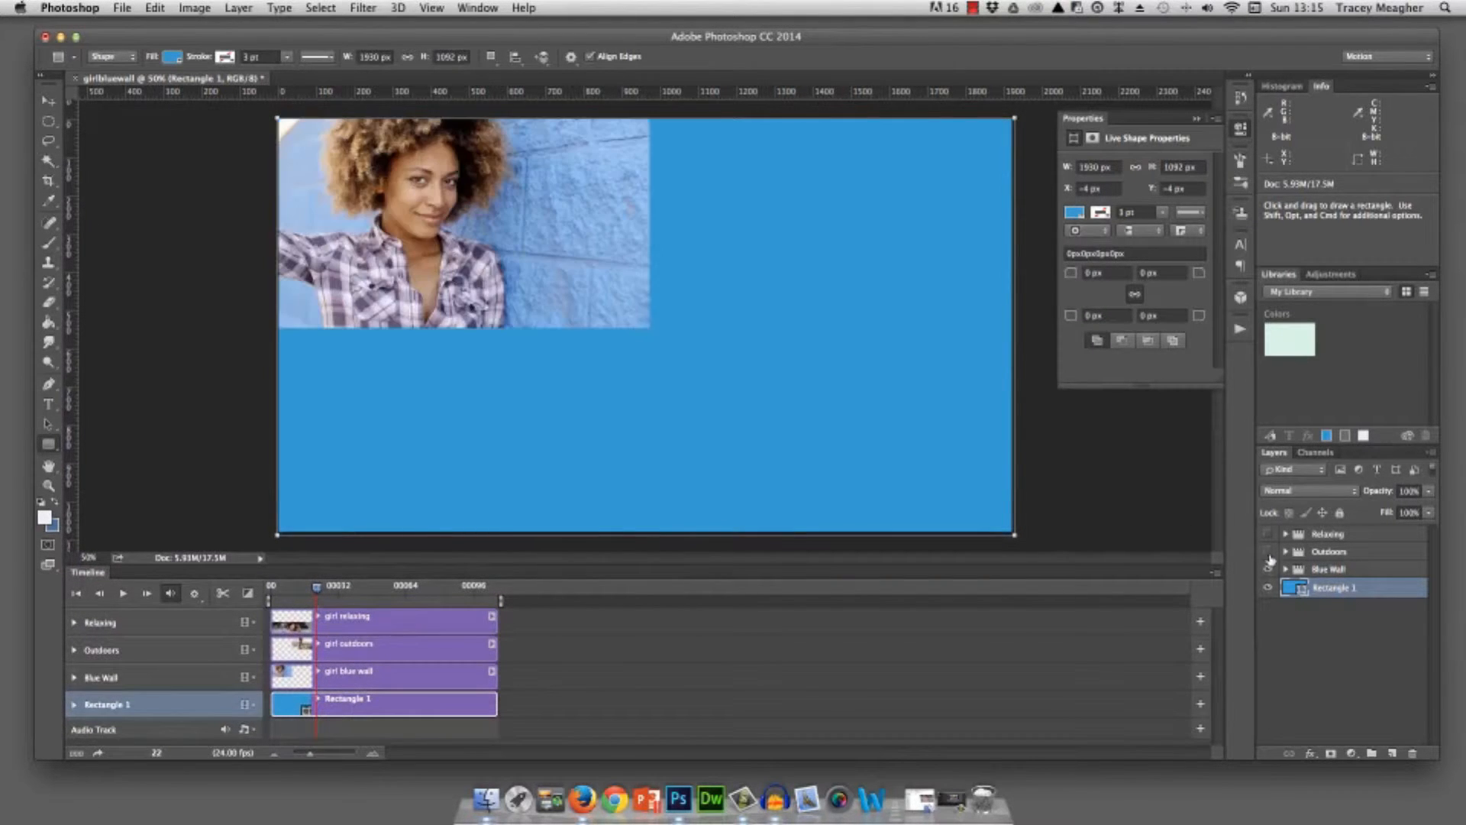
{"action": "left_click", "coordinate": [1268, 551]}
{"action": "left_click", "coordinate": [1267, 533]}
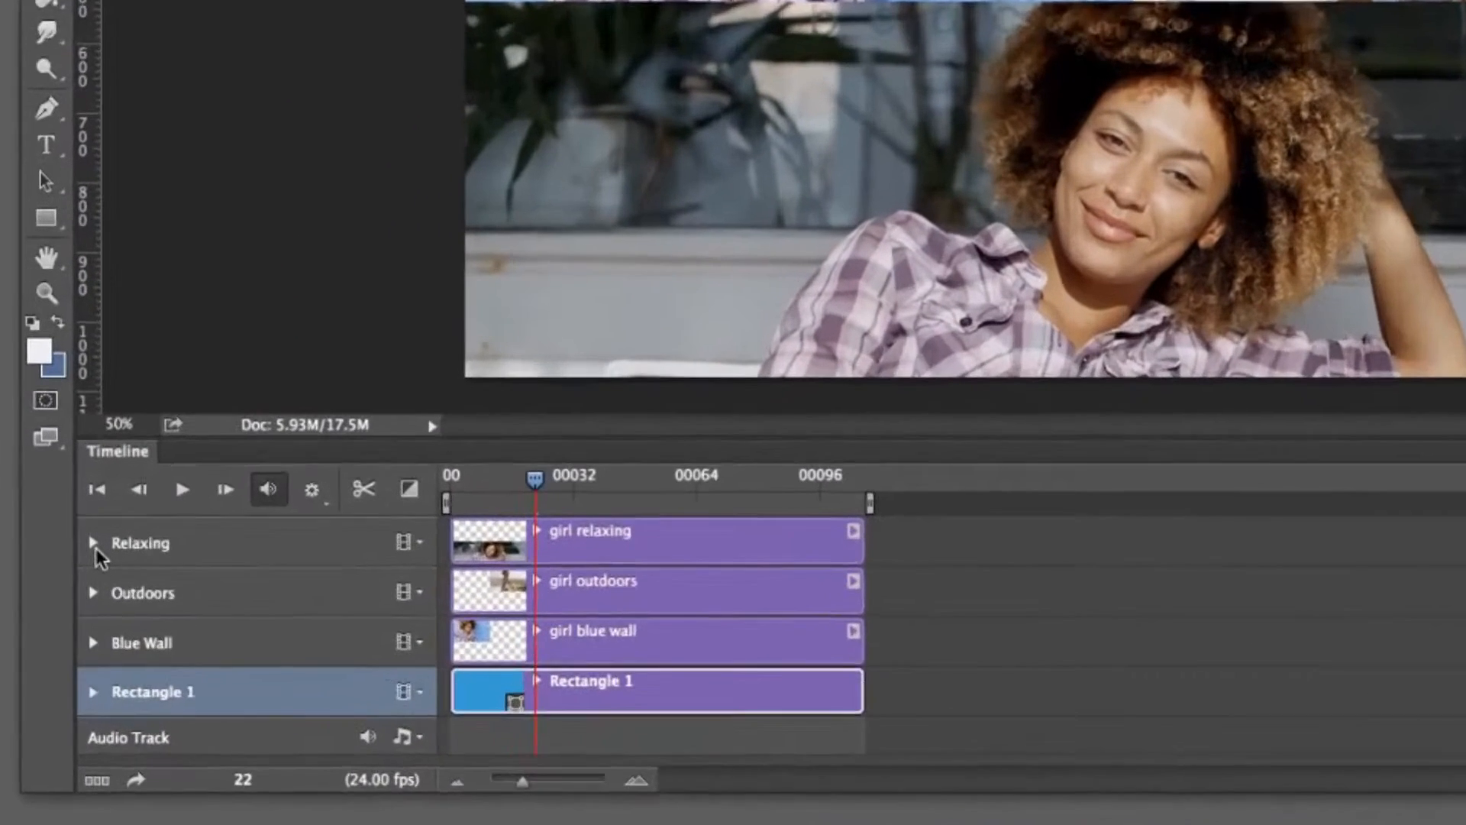
Step: Expand the Relaxing track's properties and move the girl relaxing layer straight down off the canvas to Y 1080 px
{"action": "left_click", "coordinate": [93, 543]}
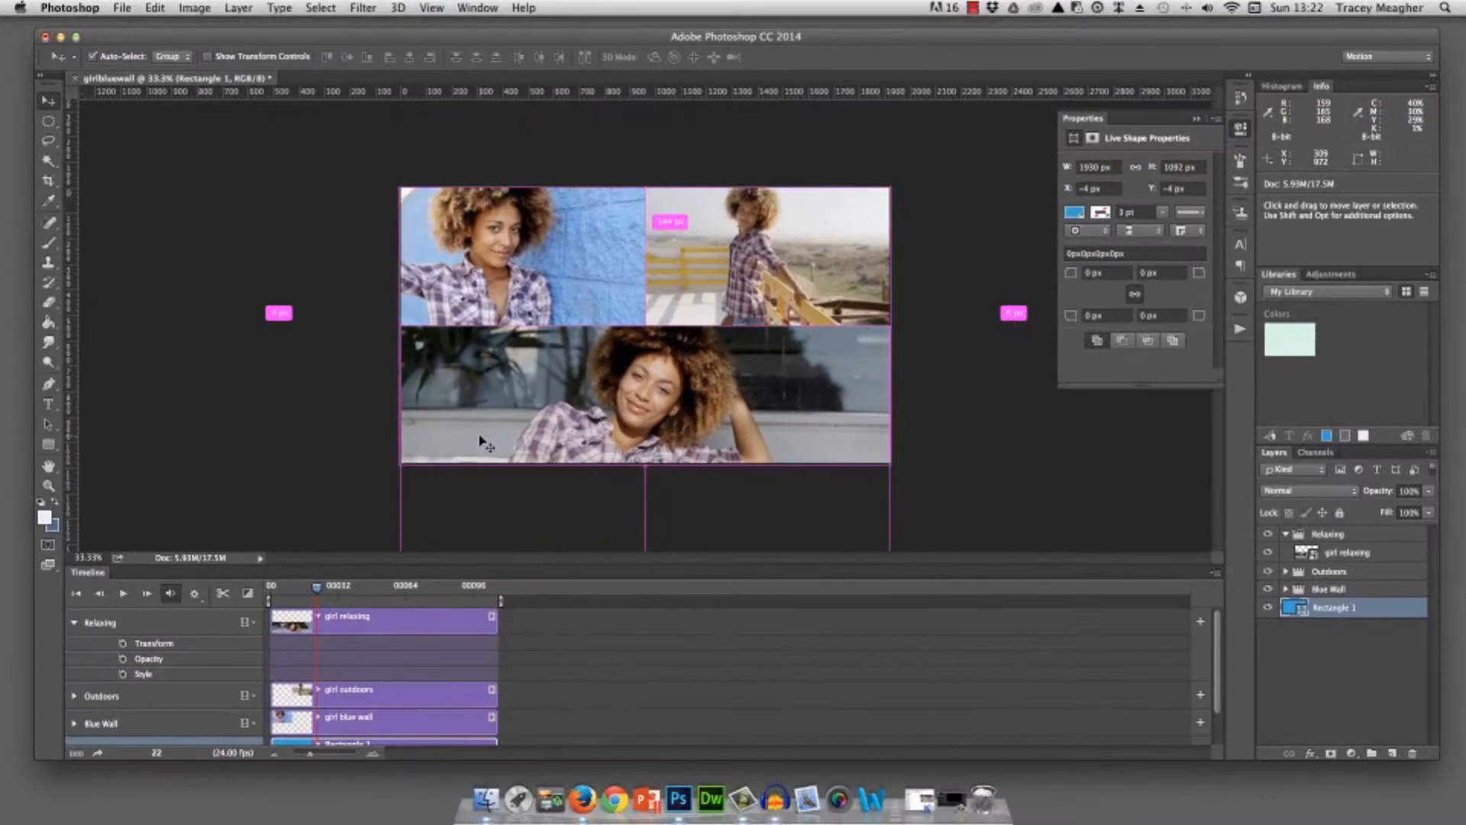
{"action": "key", "text": "super+minus"}
{"action": "key", "text": "super+minus"}
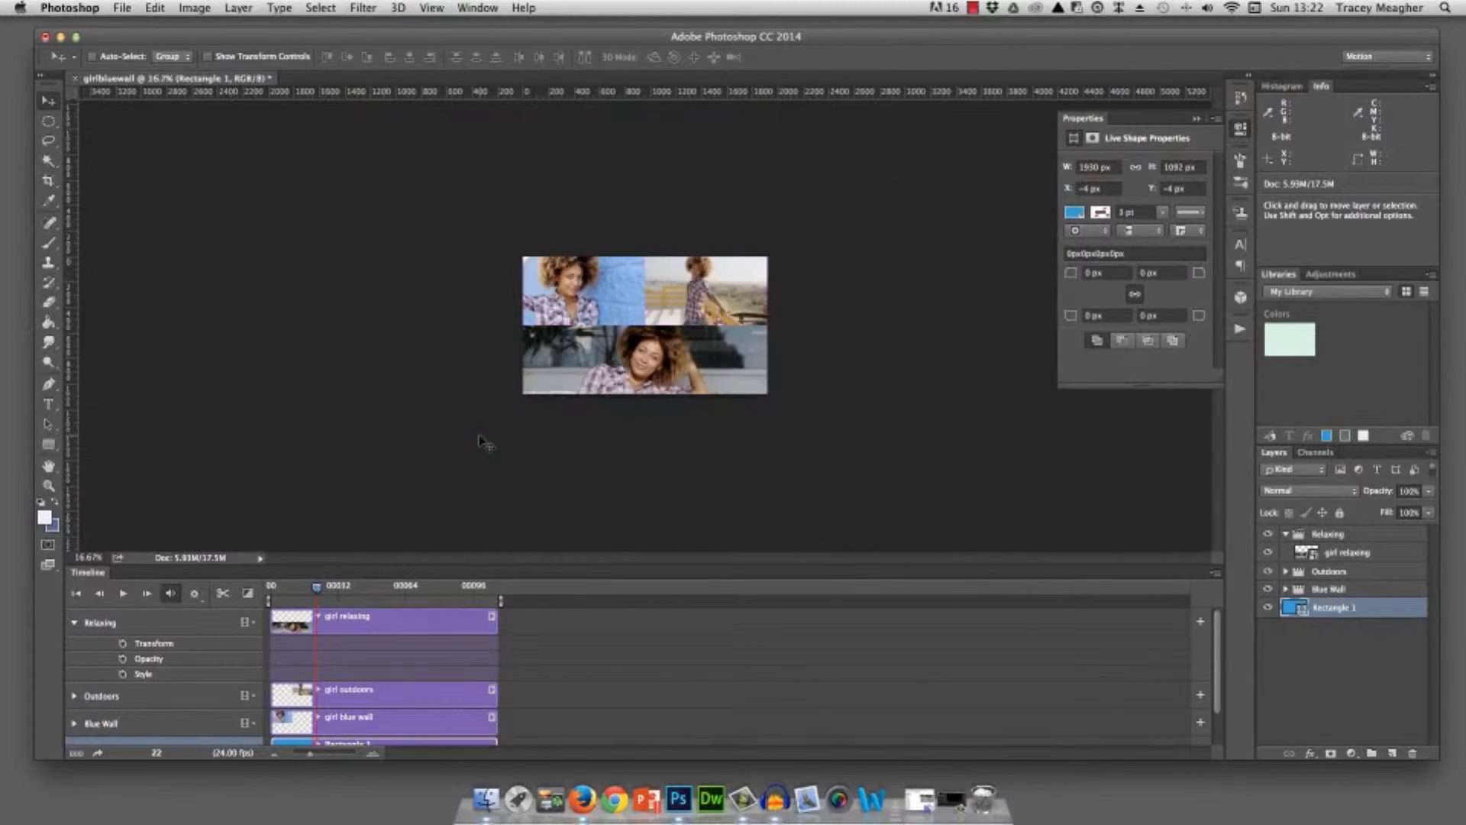
{"action": "left_click_drag", "start_coordinate": [655, 367], "coordinate": [656, 405]}
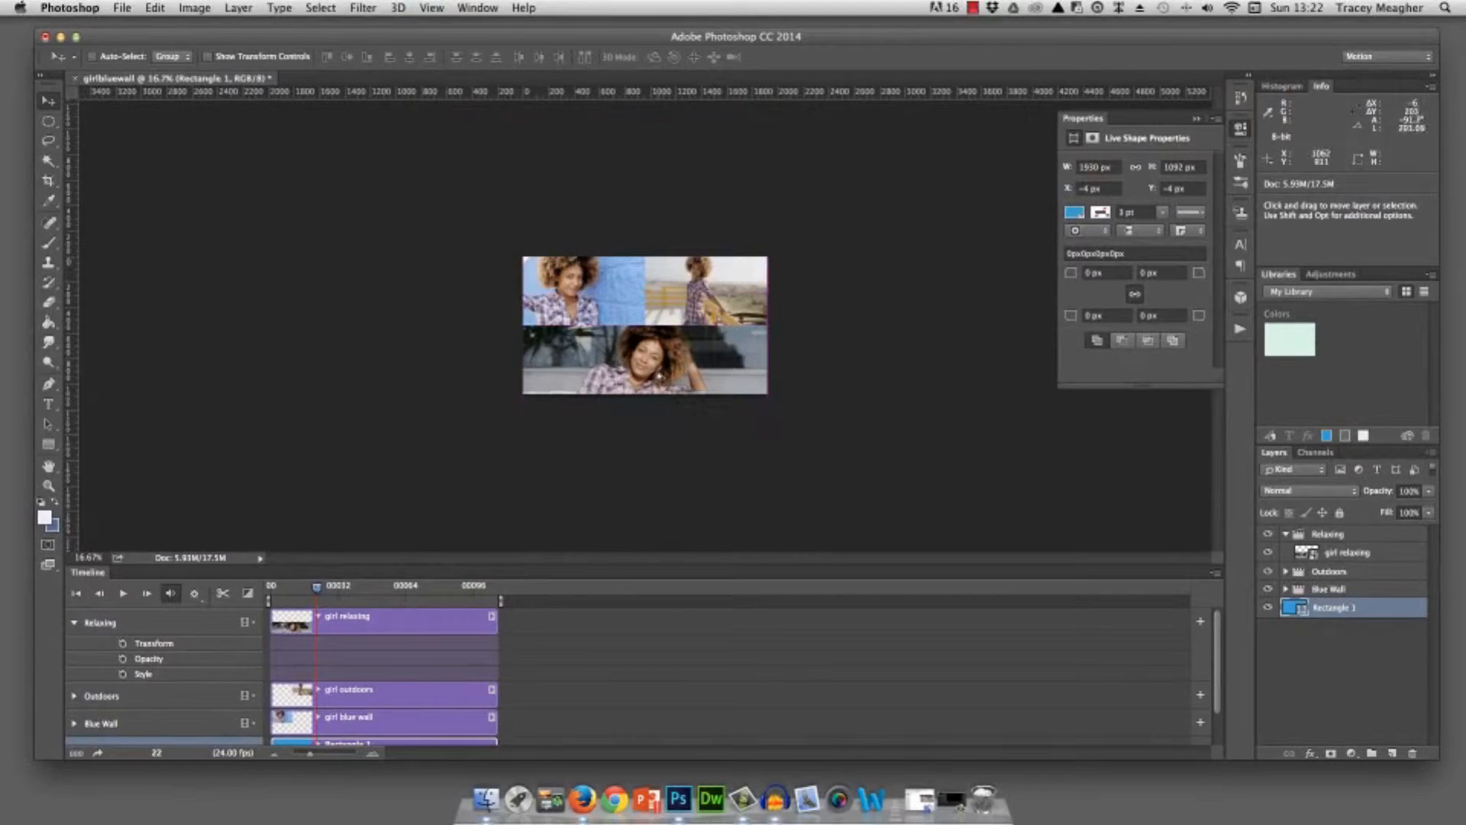
{"action": "left_click", "coordinate": [1308, 551]}
{"action": "left_click_drag", "start_coordinate": [669, 350], "coordinate": [665, 422]}
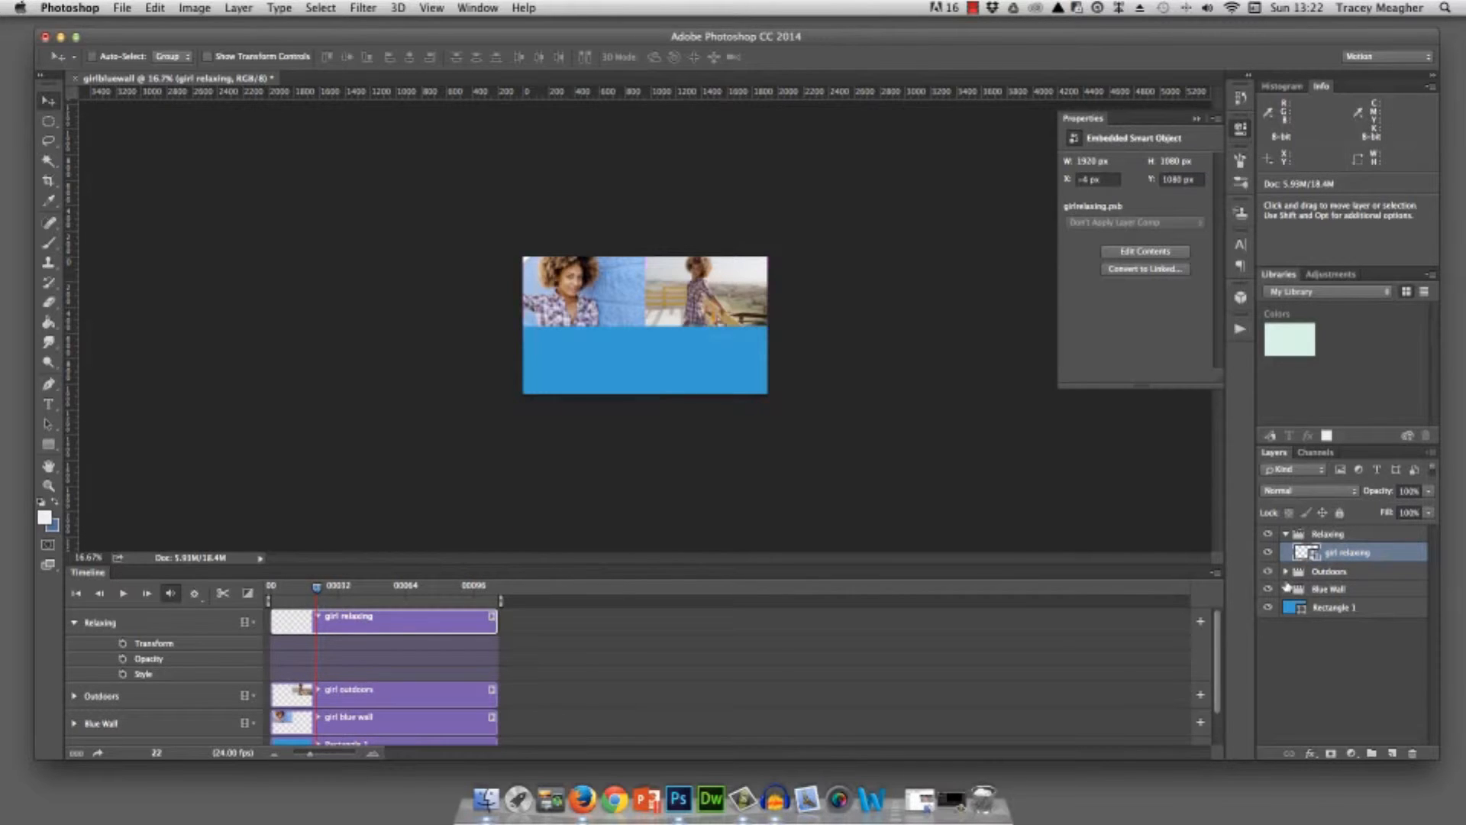
Step: Move the girl outdoors layer sideways off the right edge of the canvas
{"action": "left_click", "coordinate": [1286, 571]}
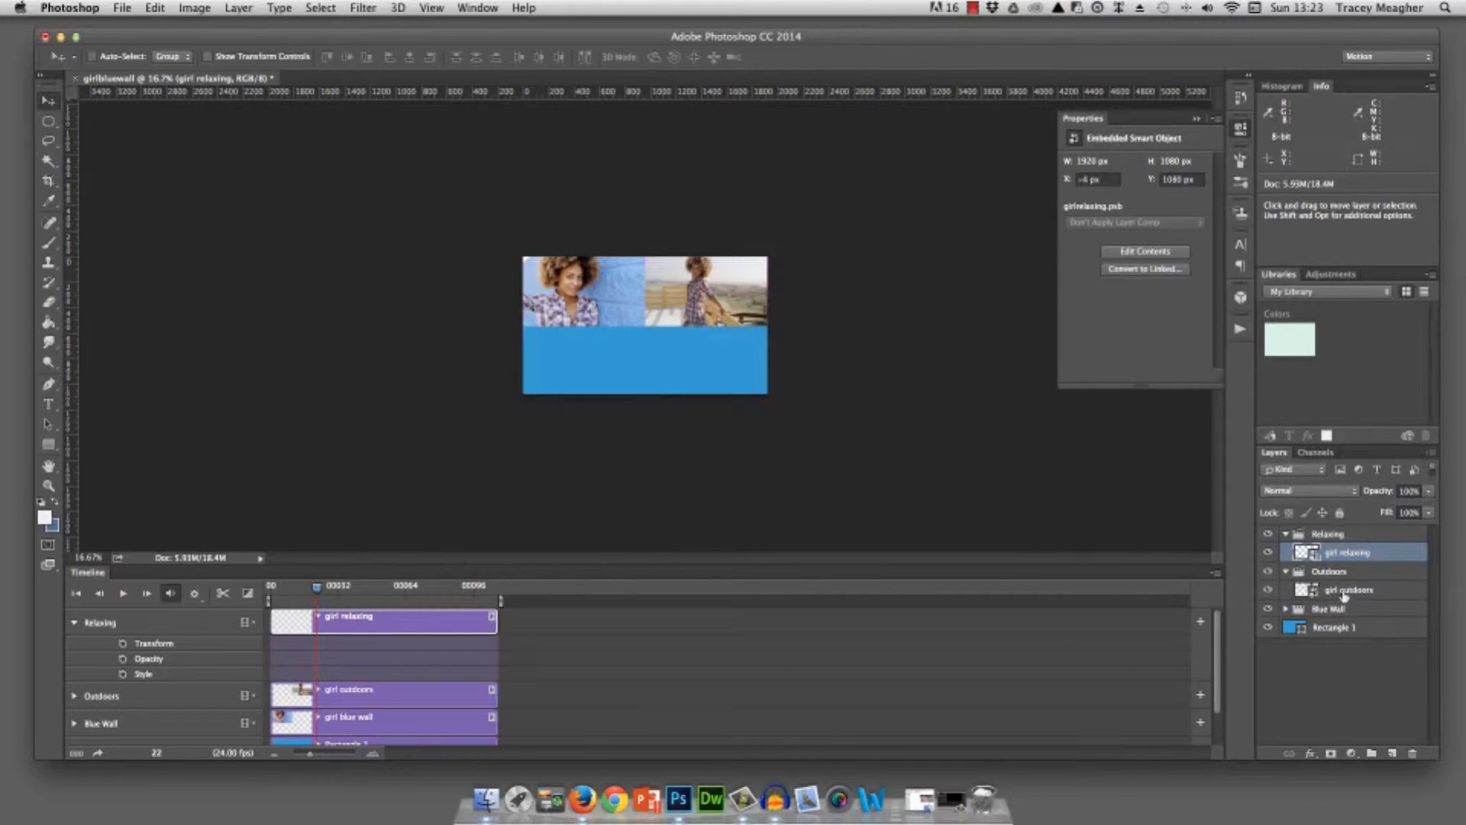
{"action": "left_click", "coordinate": [1348, 589]}
{"action": "left_click_drag", "start_coordinate": [645, 337], "coordinate": [837, 310]}
{"action": "left_click", "coordinate": [1314, 552]}
{"action": "left_click_drag", "start_coordinate": [626, 300], "coordinate": [497, 294]}
{"action": "key", "text": "super+z"}
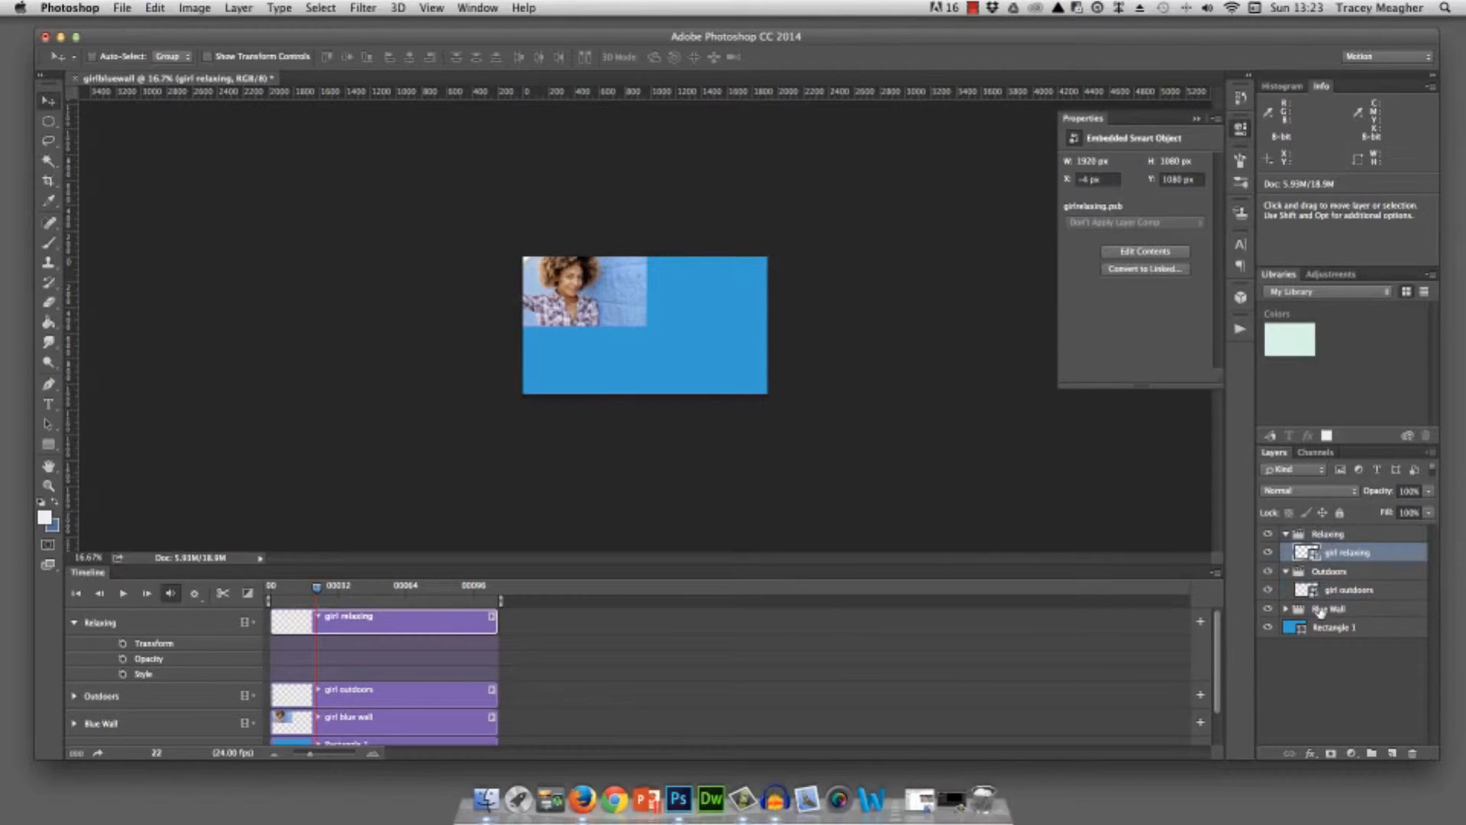
Step: Move the girl blue wall layer sideways off the left edge of the canvas
{"action": "left_click", "coordinate": [1286, 609]}
{"action": "left_click", "coordinate": [1348, 627]}
{"action": "left_click_drag", "start_coordinate": [611, 305], "coordinate": [493, 298]}
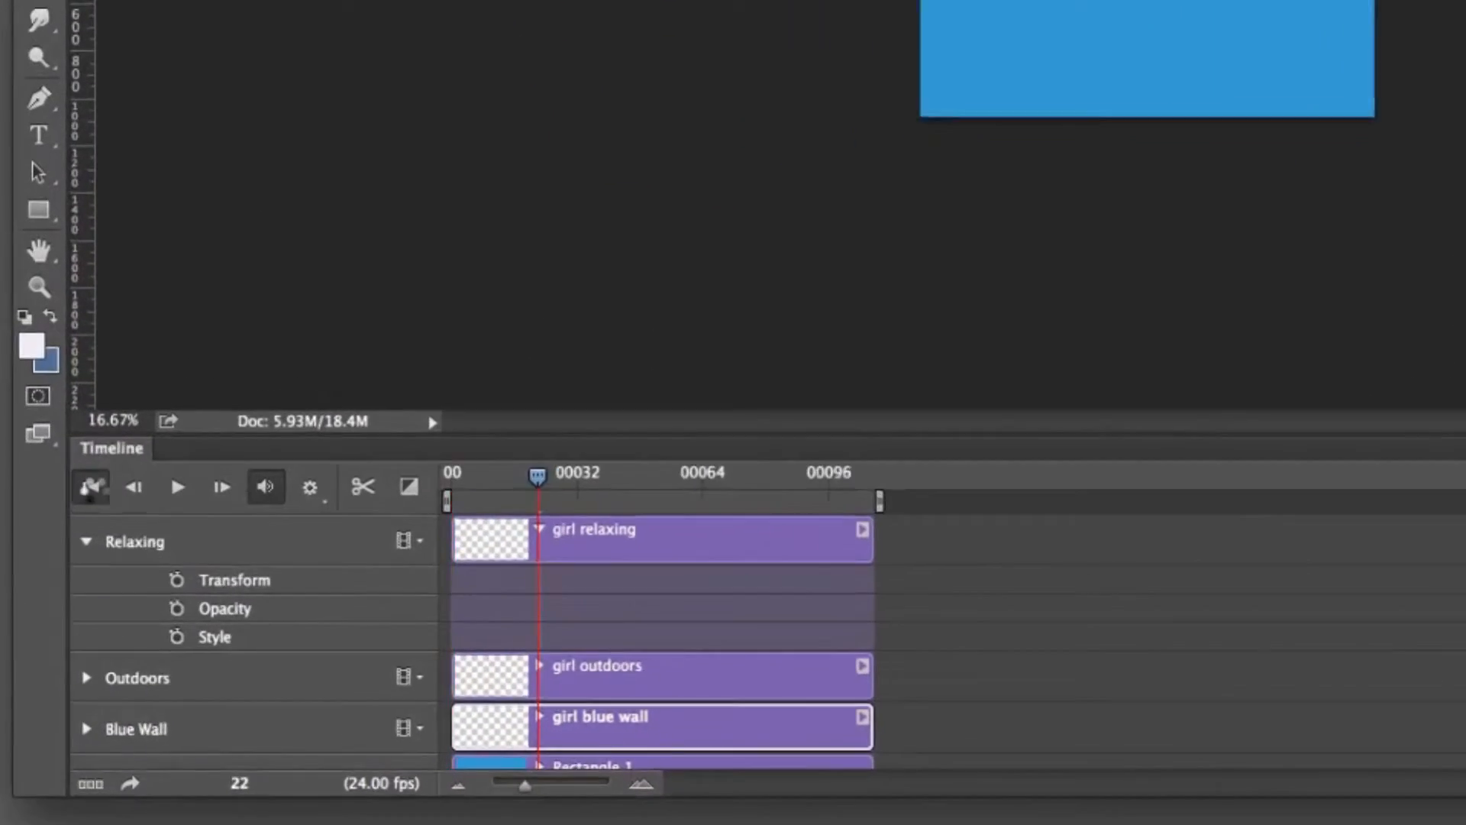
Step: Return the playhead to frame 0 and turn on Transform keyframing for the Relaxing track there
{"action": "left_click", "coordinate": [90, 486]}
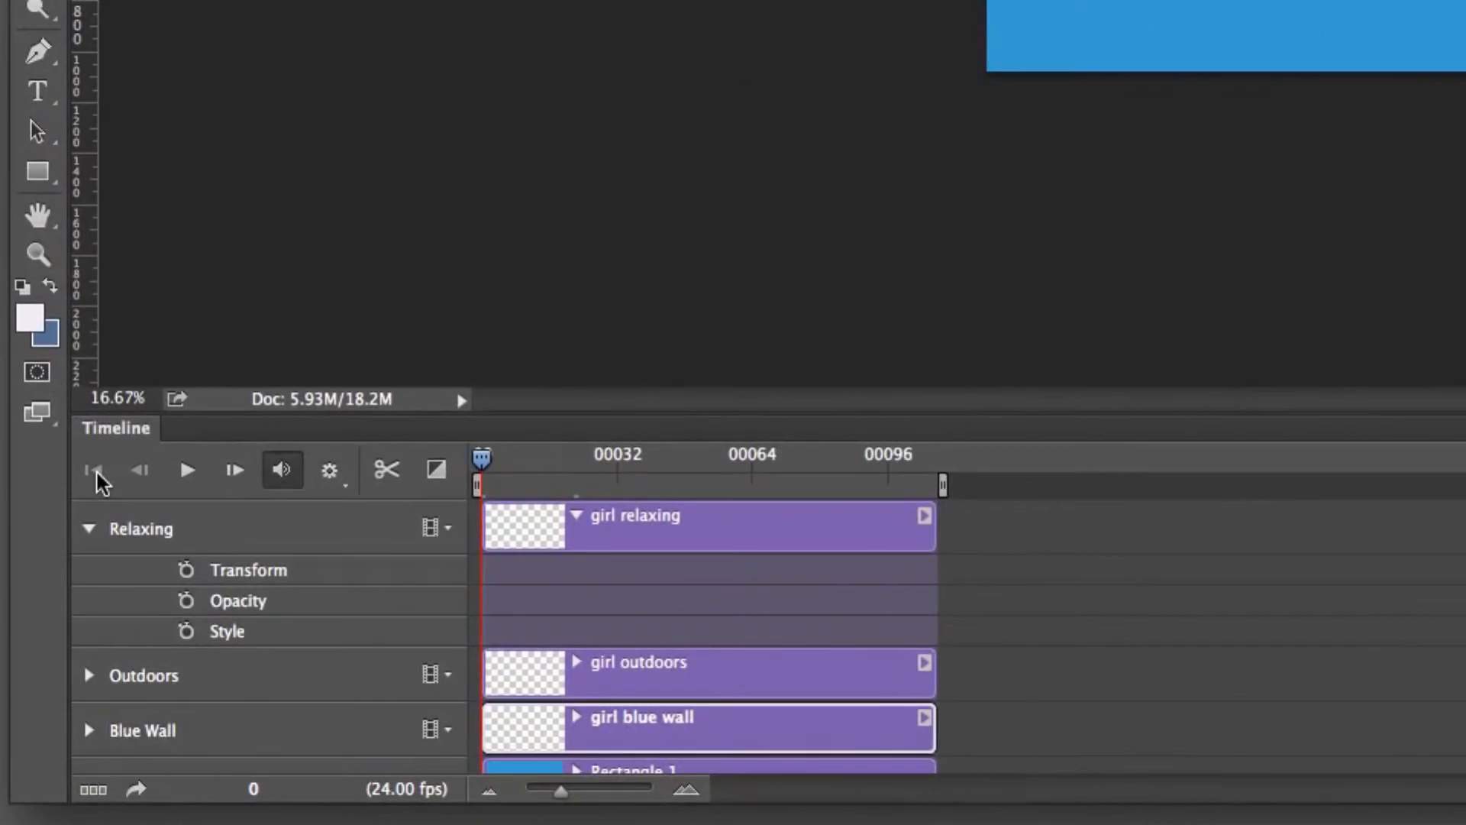
{"action": "left_click", "coordinate": [187, 570]}
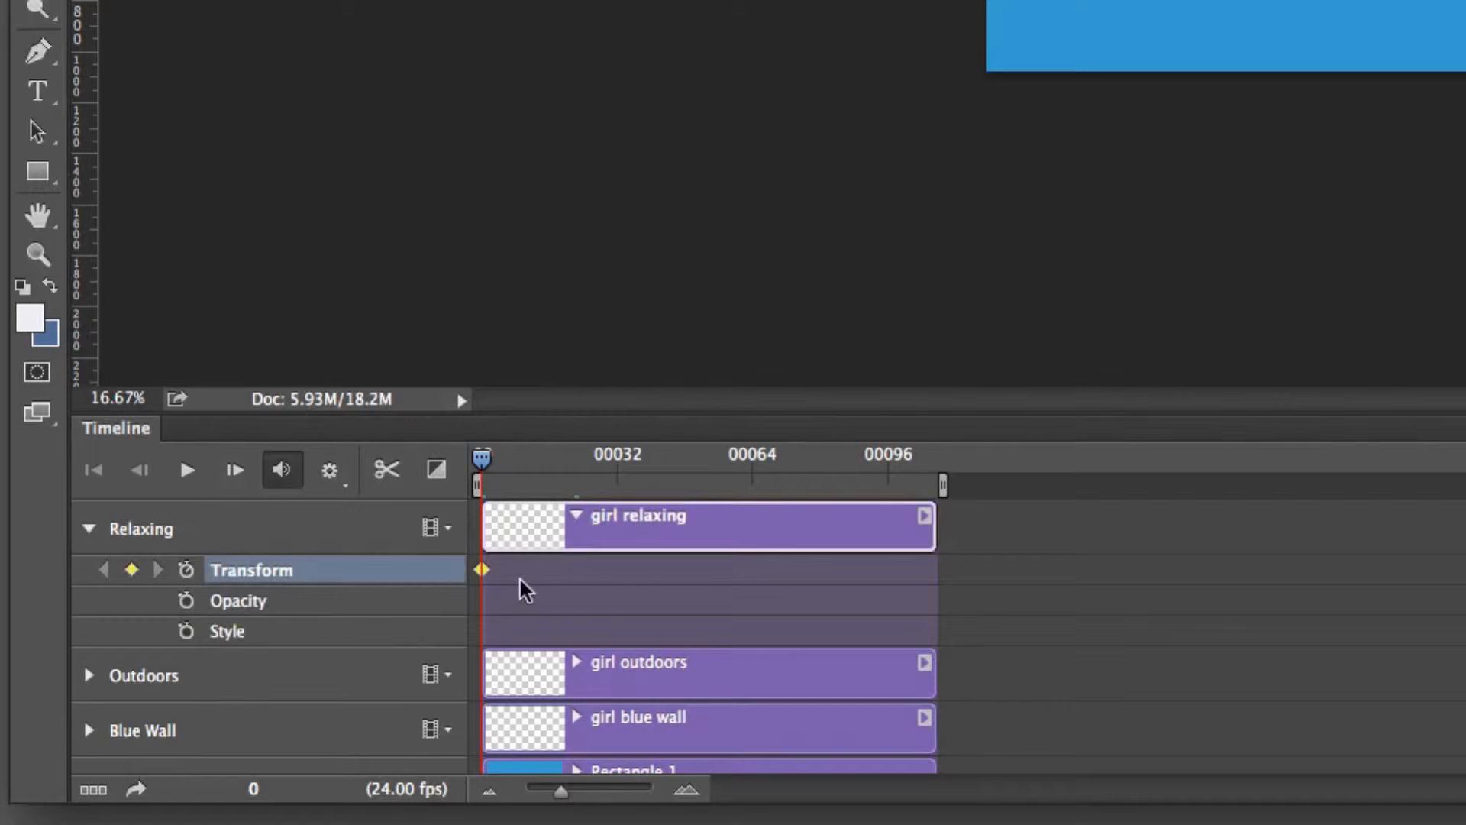
Step: Add a Transform keyframe for the Relaxing track around frame 70 and move the girl relaxing layer up into the canvas's lower half
{"action": "left_click_drag", "start_coordinate": [483, 462], "coordinate": [487, 462]}
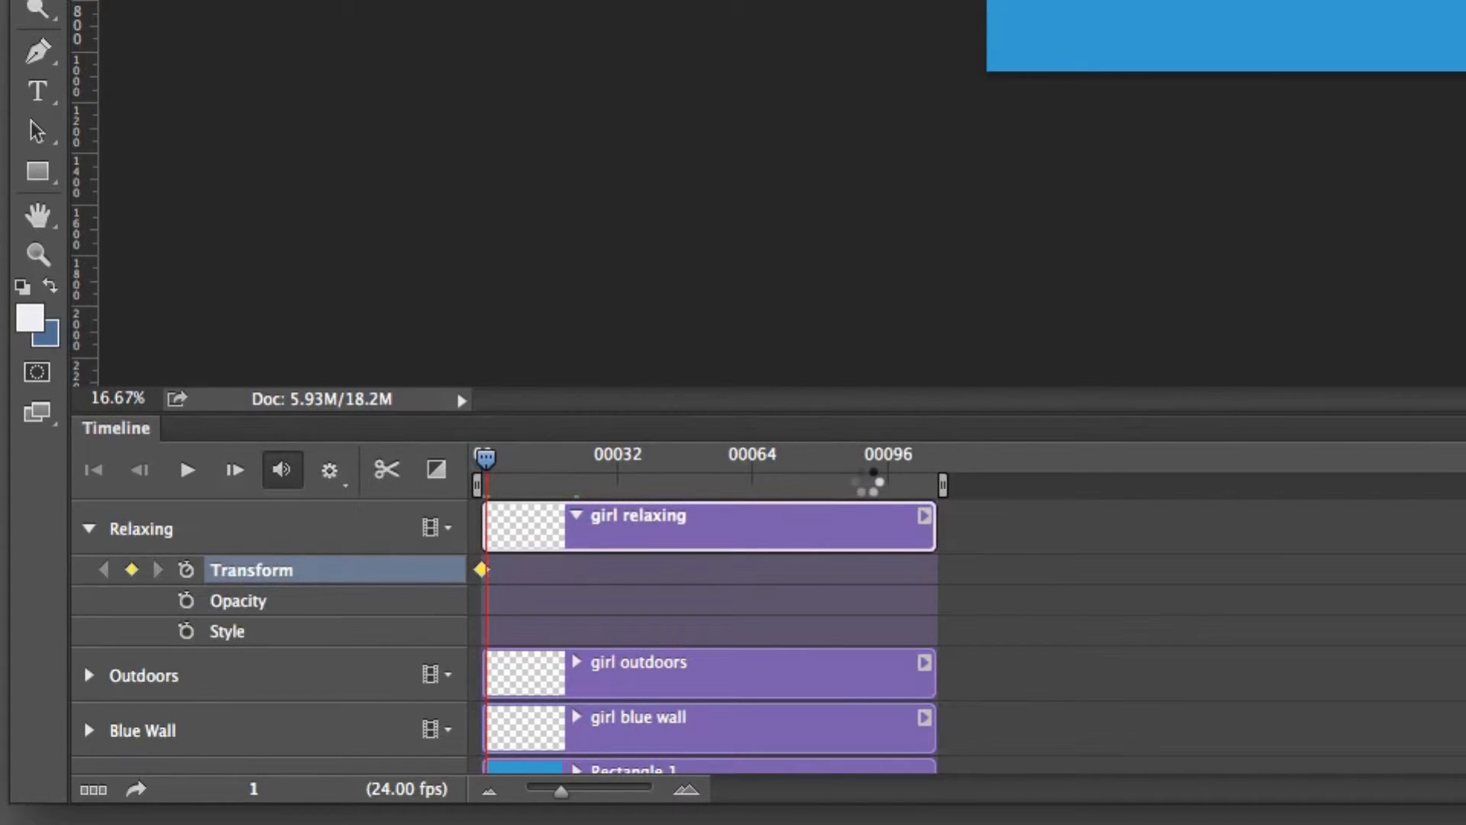
{"action": "left_click", "coordinate": [876, 482]}
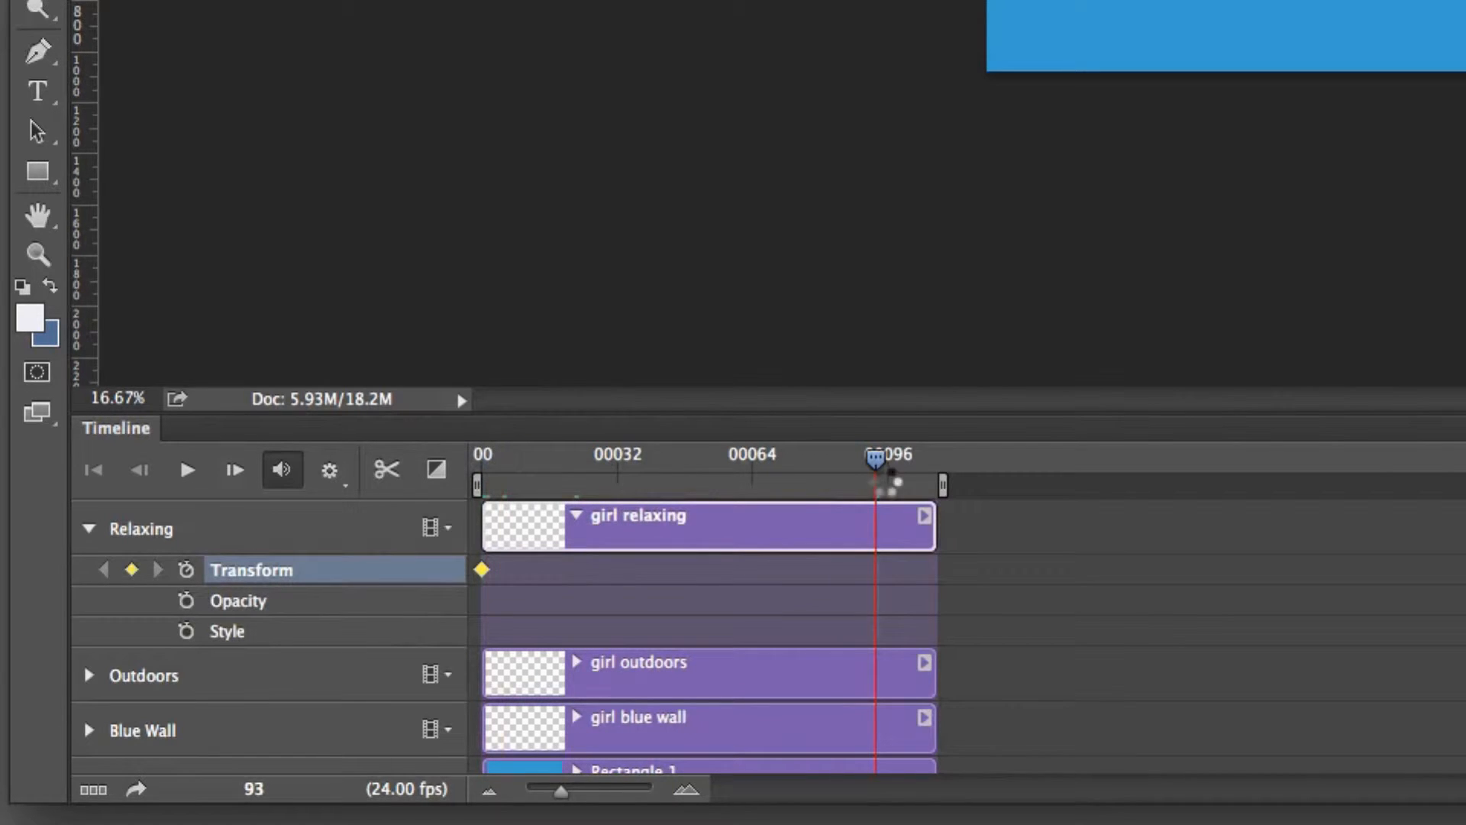
{"action": "left_click", "coordinate": [777, 478]}
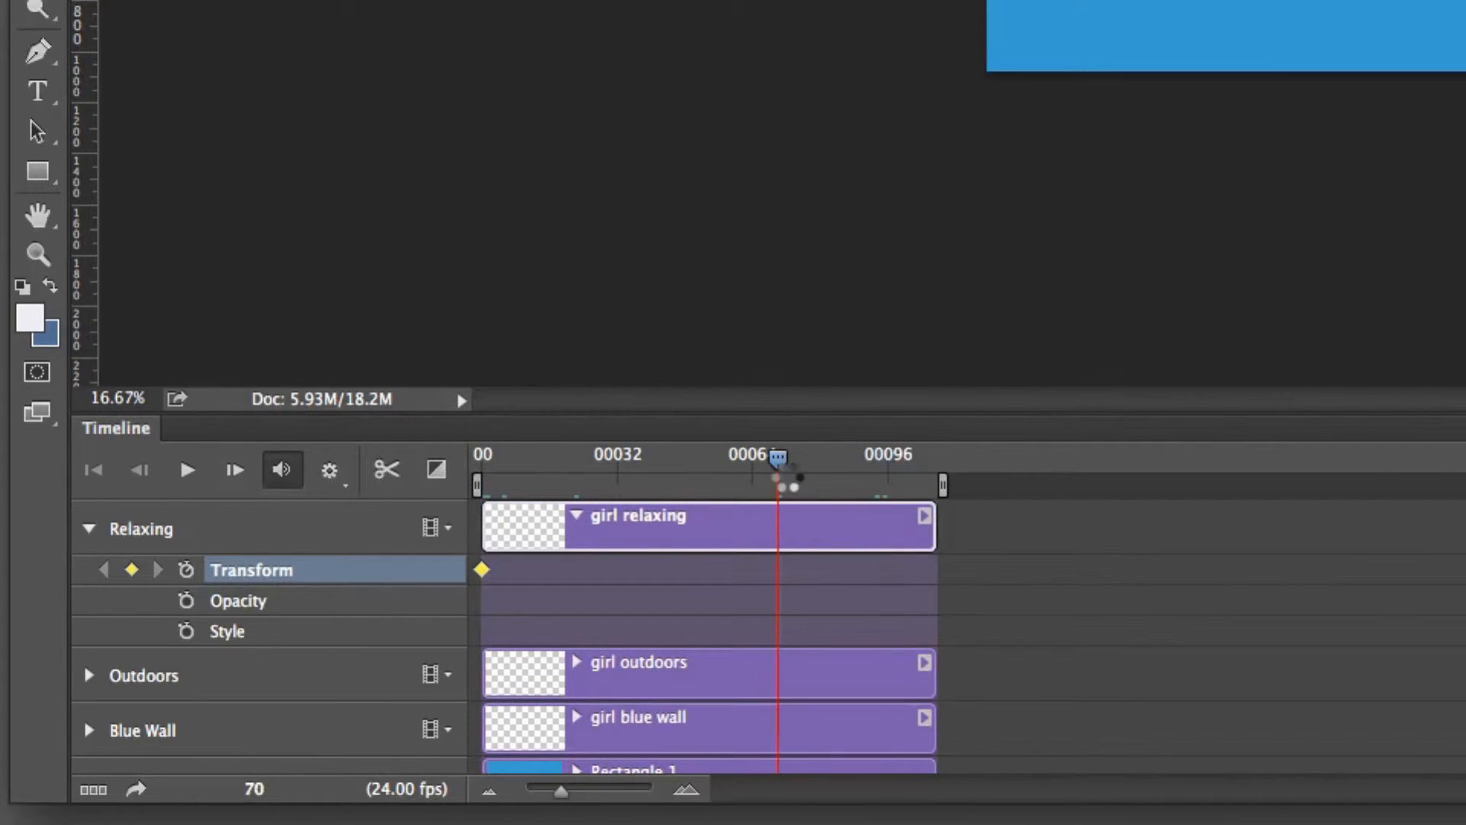
{"action": "left_click", "coordinate": [132, 571]}
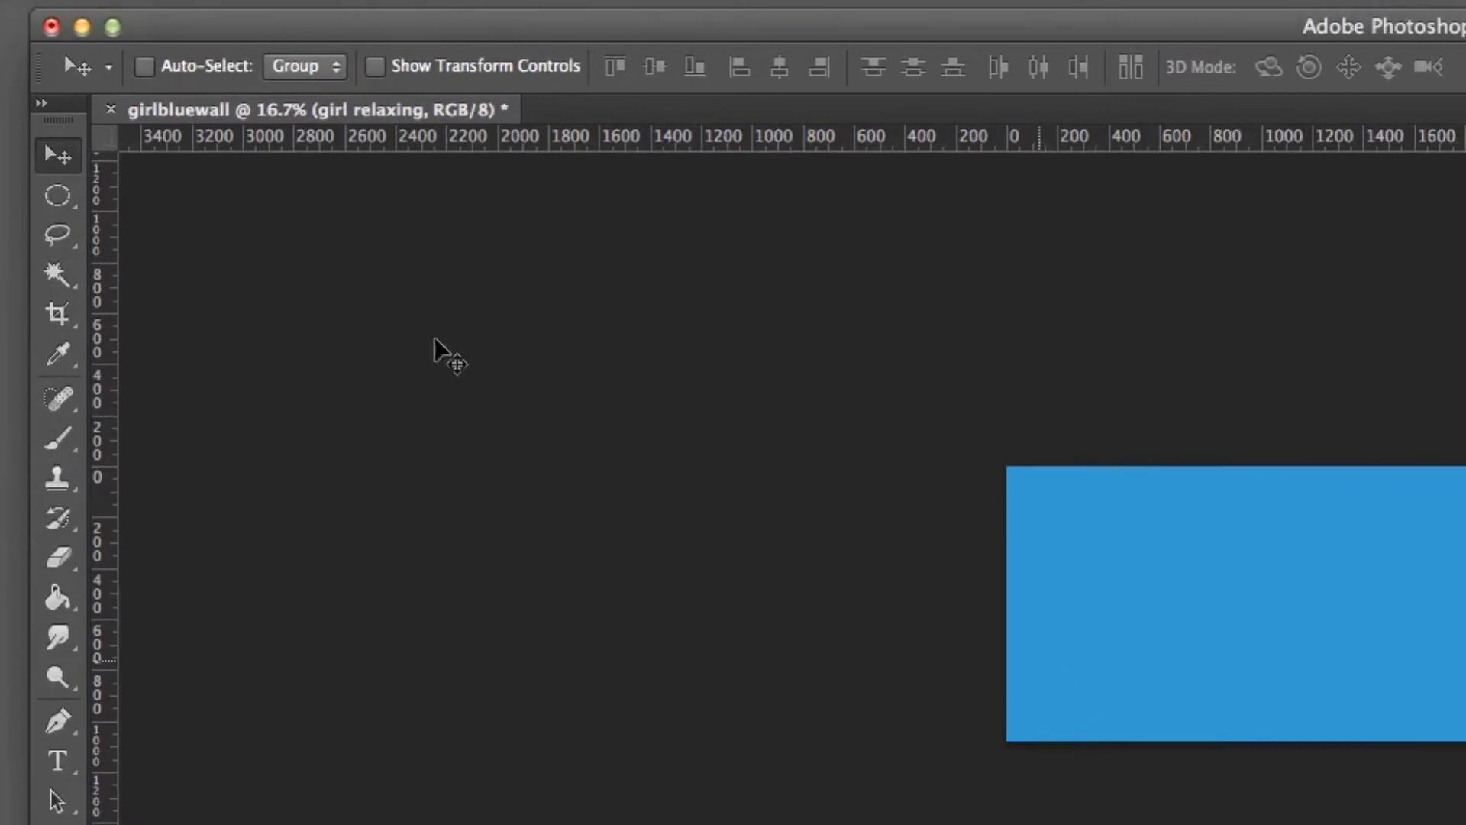
{"action": "left_click_drag", "start_coordinate": [1244, 824], "coordinate": [1250, 710]}
{"action": "left_click_drag", "start_coordinate": [775, 466], "coordinate": [710, 427]}
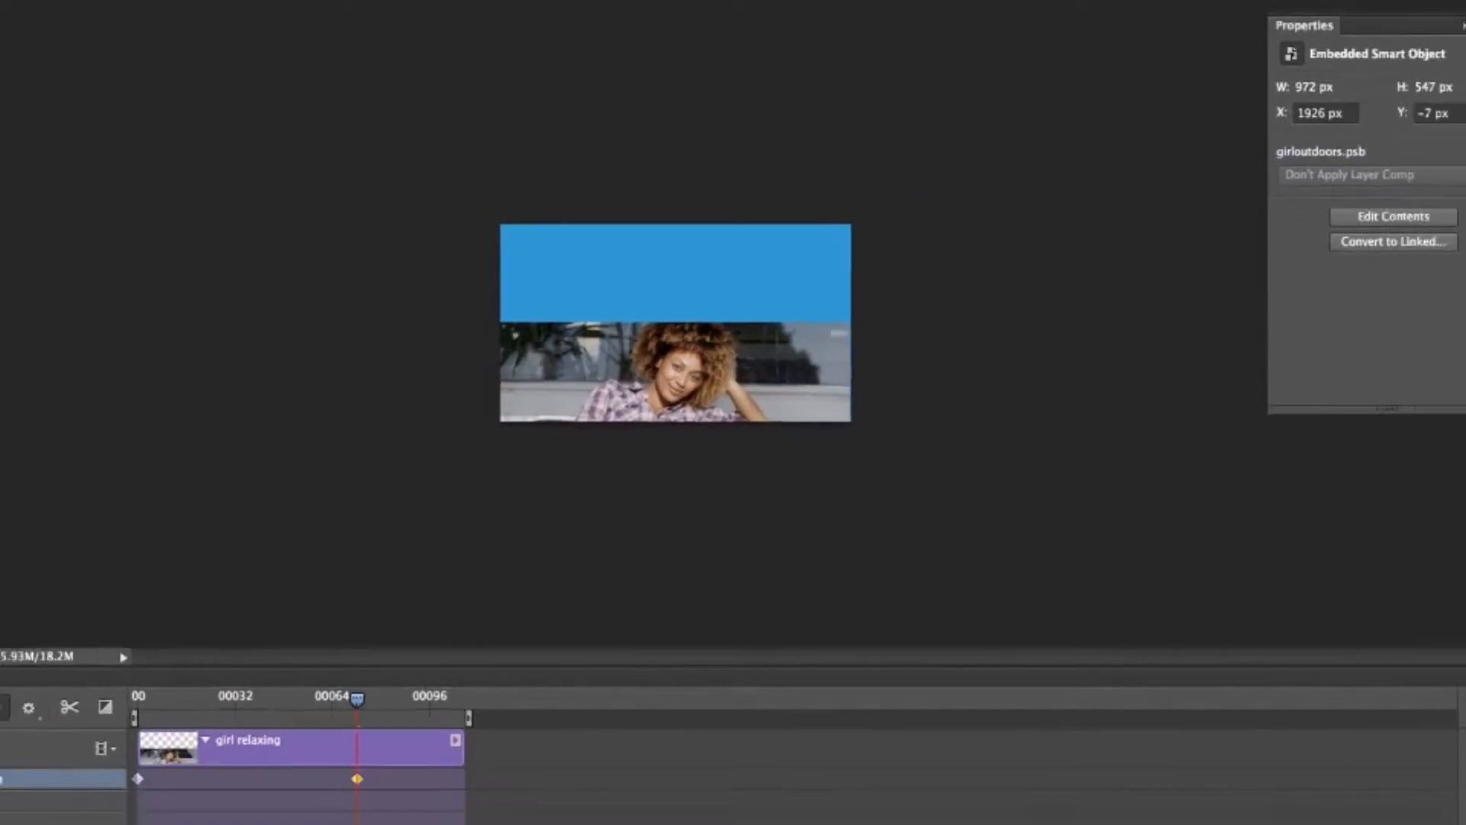
Step: Keyframe the Outdoors track's Transform at frame 0, and at frame 73 move the girl outdoors layer onto the canvas to X 954 px
{"action": "left_click_drag", "start_coordinate": [357, 698], "coordinate": [138, 698]}
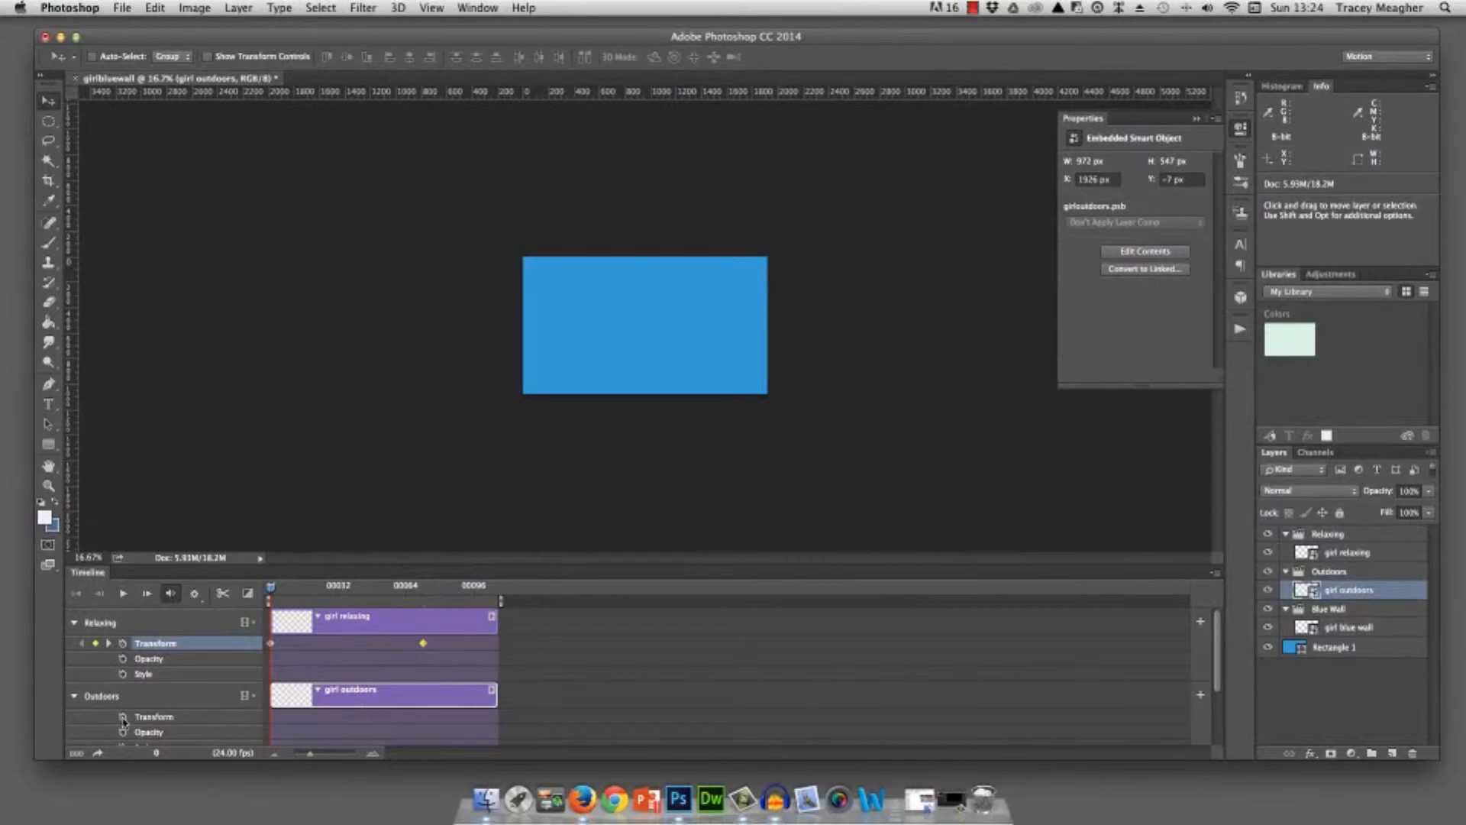
{"action": "left_click", "coordinate": [122, 717]}
{"action": "left_click", "coordinate": [271, 592]}
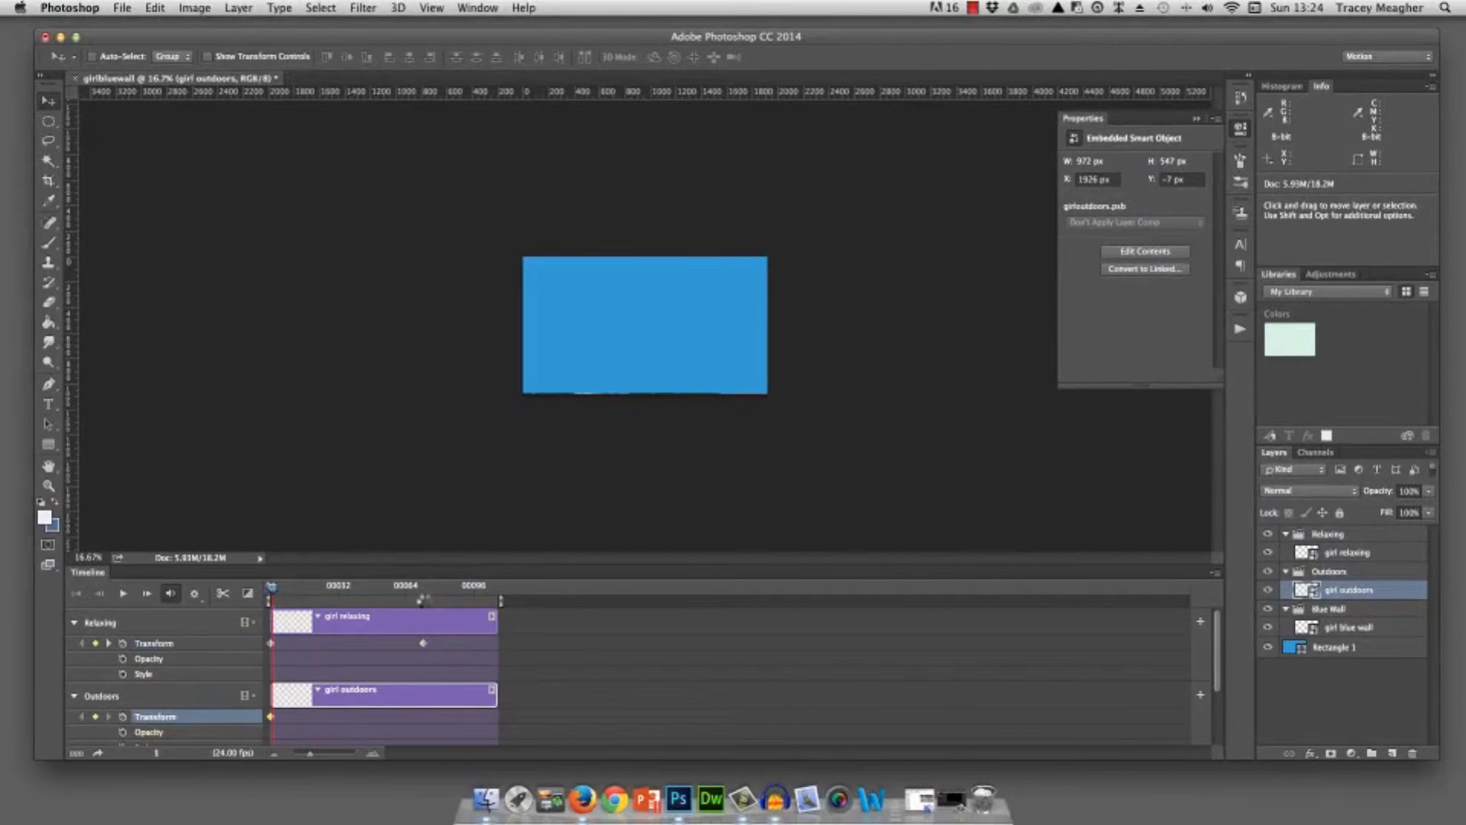
{"action": "left_click", "coordinate": [426, 600]}
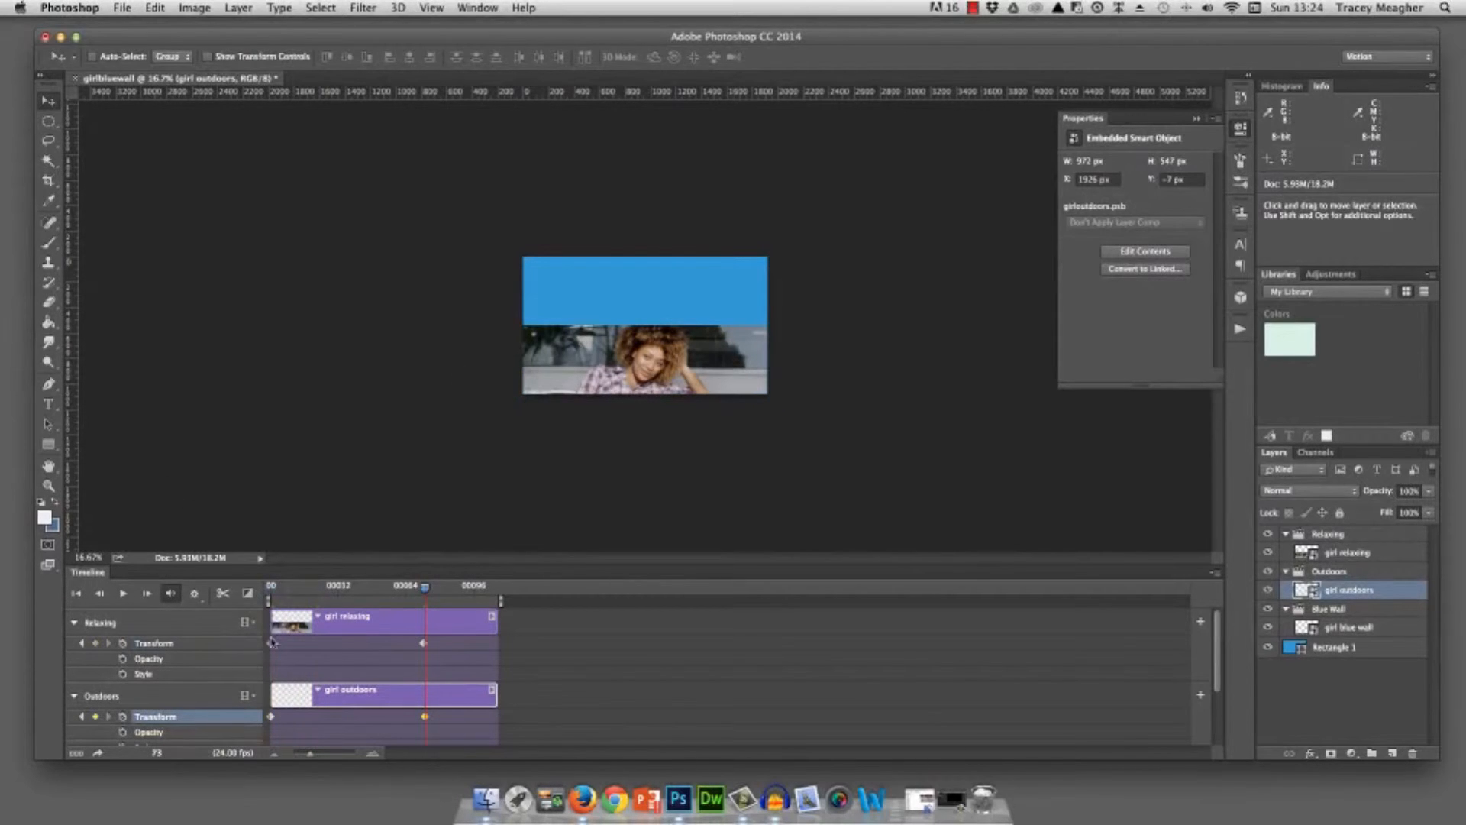
{"action": "left_click_drag", "start_coordinate": [452, 291], "coordinate": [321, 285]}
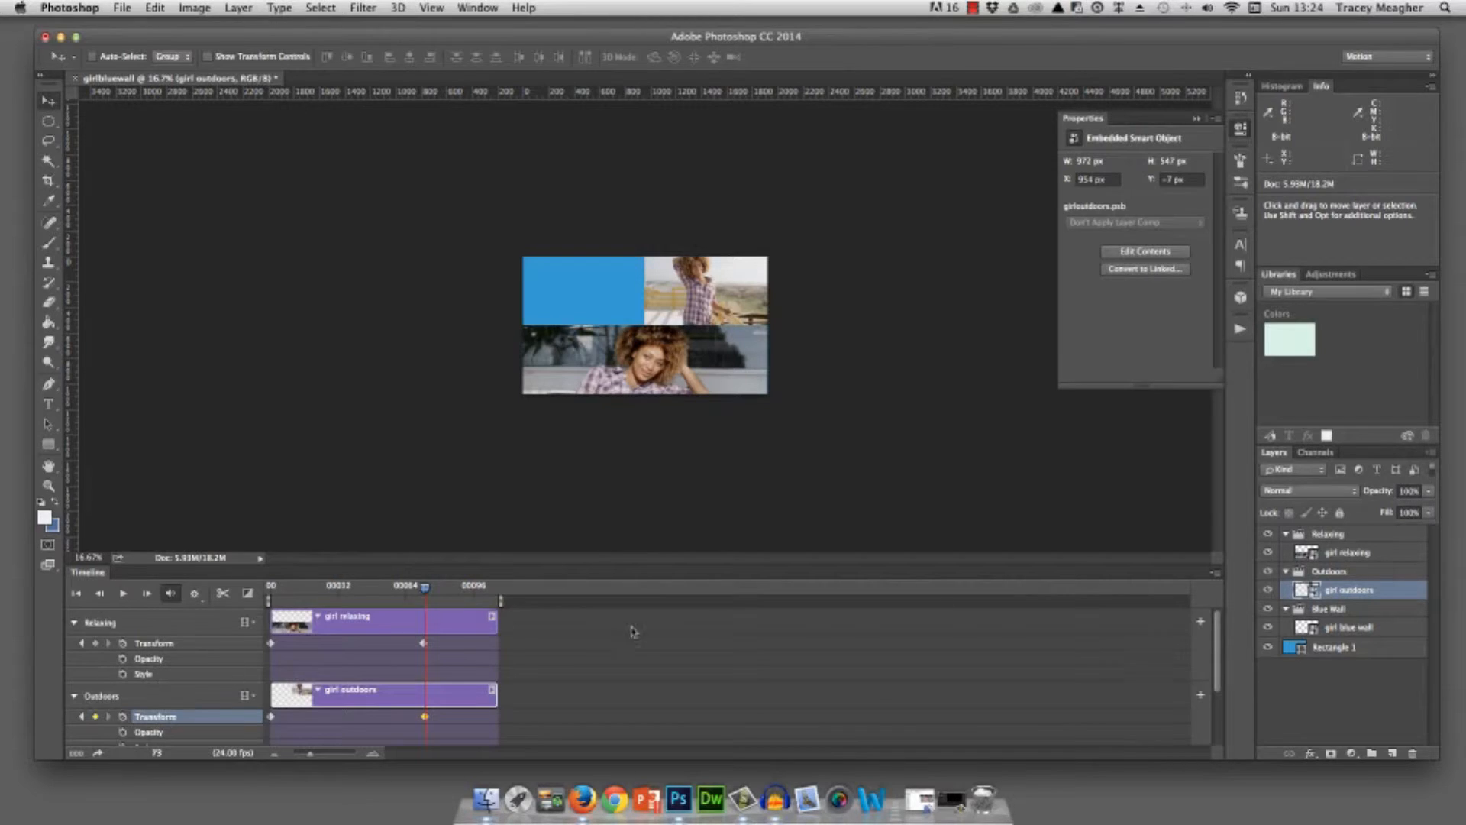
Step: Keyframe the Blue Wall track's Transform at frame 0, and at frame 73 move the girl blue wall layer onto the canvas to X -18 px
{"action": "scroll", "coordinate": [633, 631], "scroll_direction": "down", "scroll_amount": 2}
{"action": "left_click", "coordinate": [74, 719]}
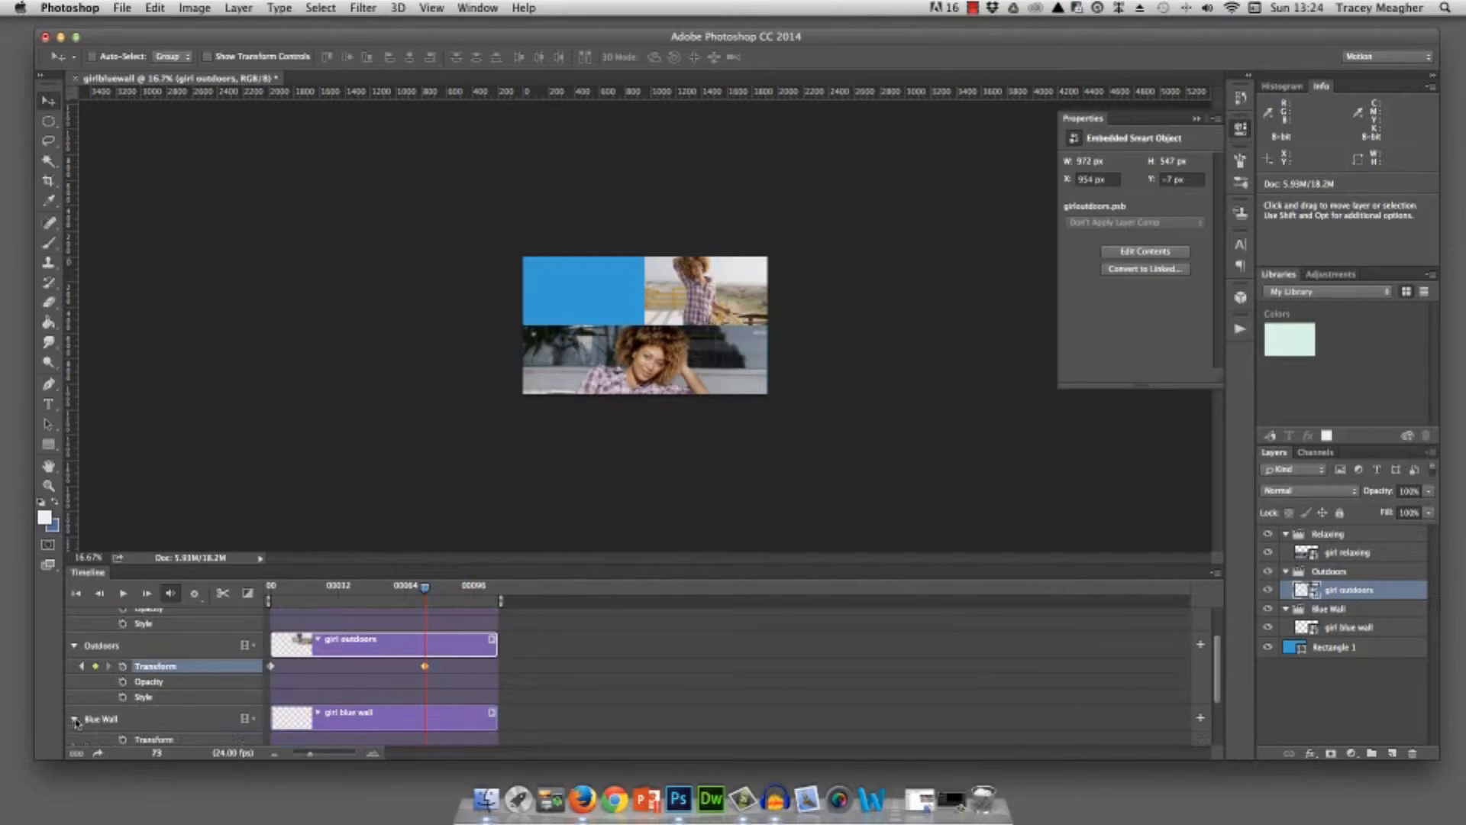
{"action": "left_click", "coordinate": [77, 595]}
{"action": "left_click", "coordinate": [122, 740]}
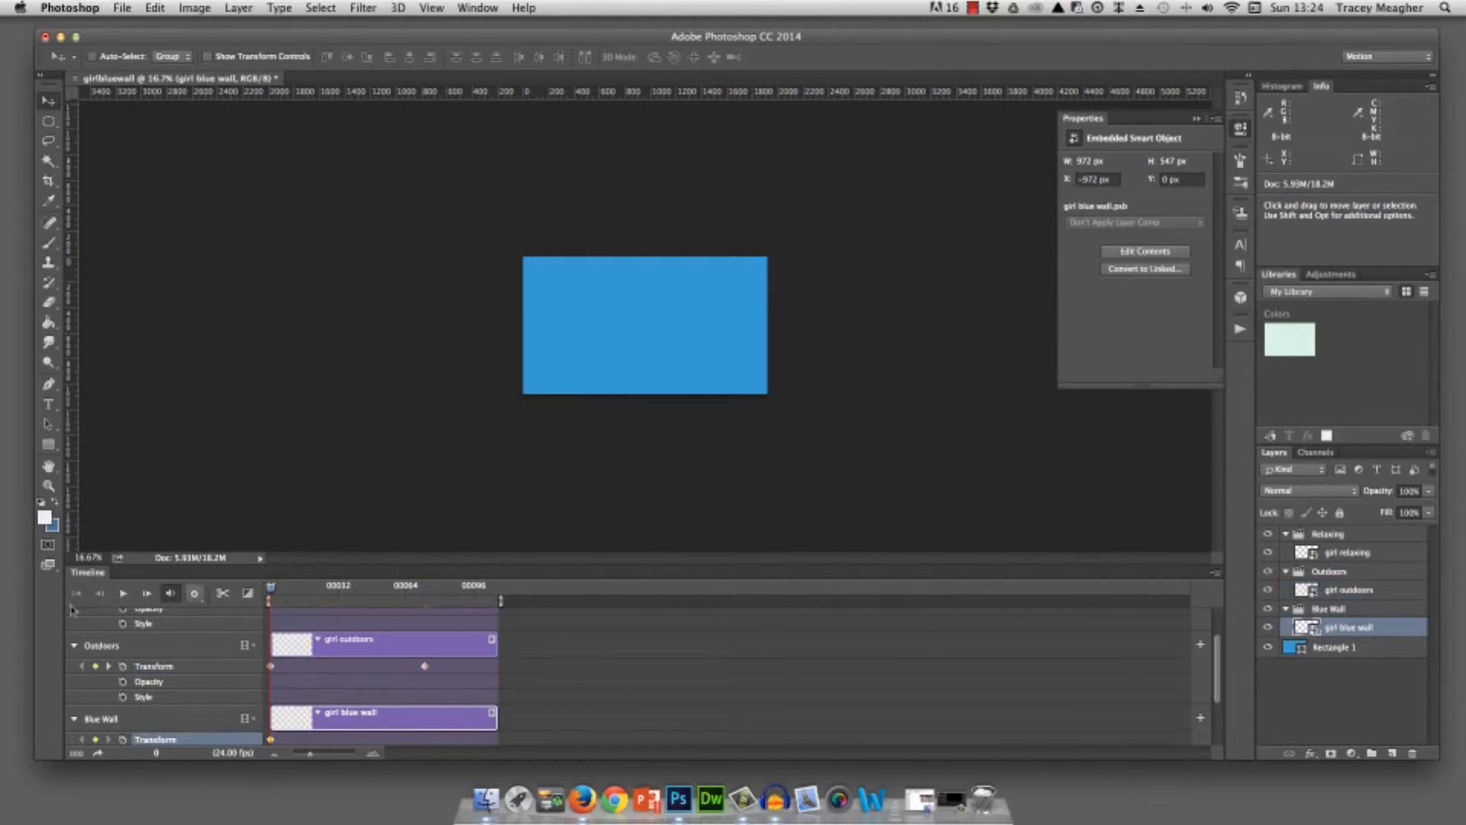
{"action": "left_click_drag", "start_coordinate": [270, 586], "coordinate": [424, 588]}
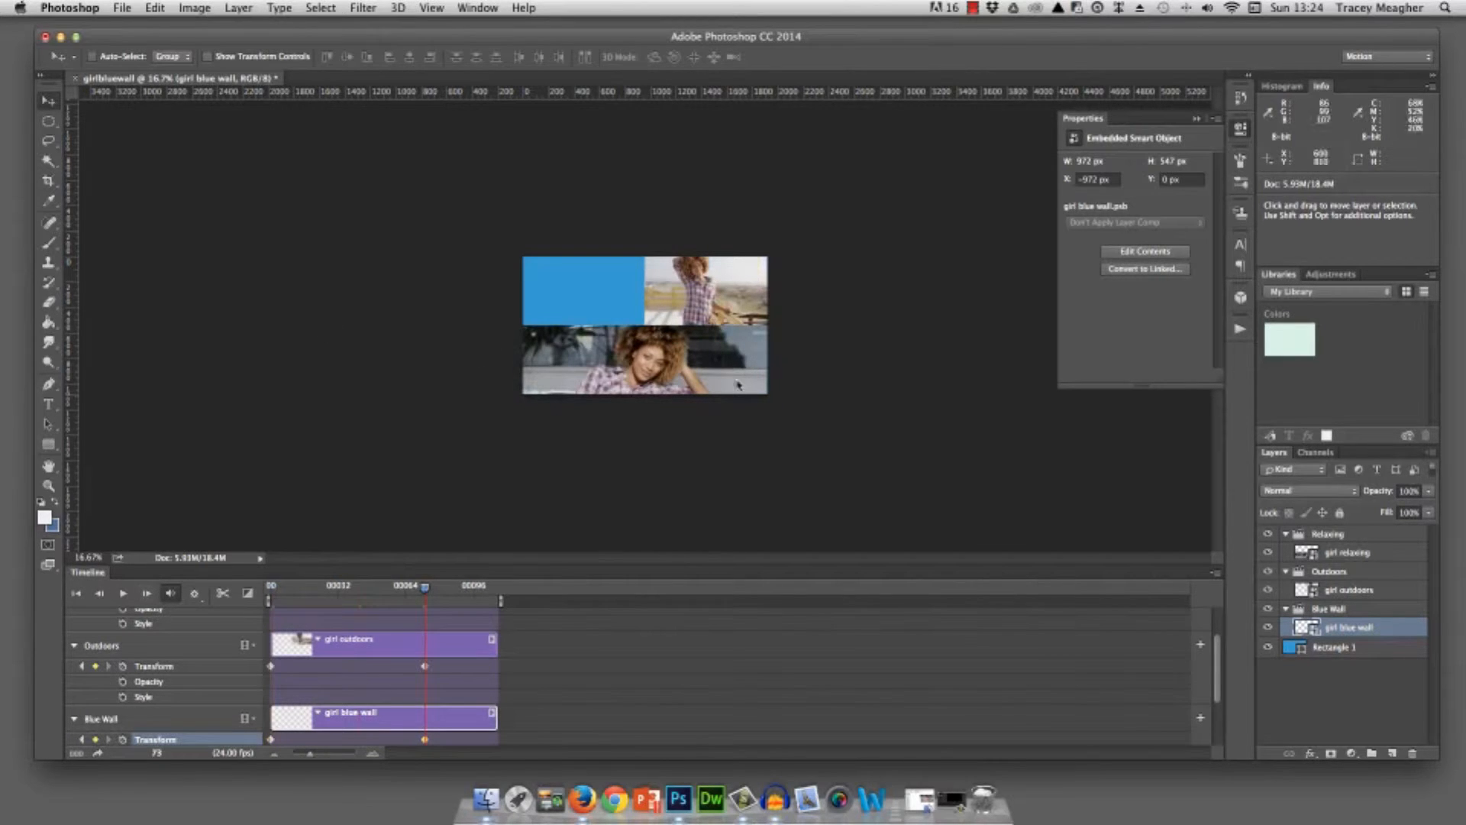
{"action": "left_click_drag", "start_coordinate": [409, 281], "coordinate": [531, 287]}
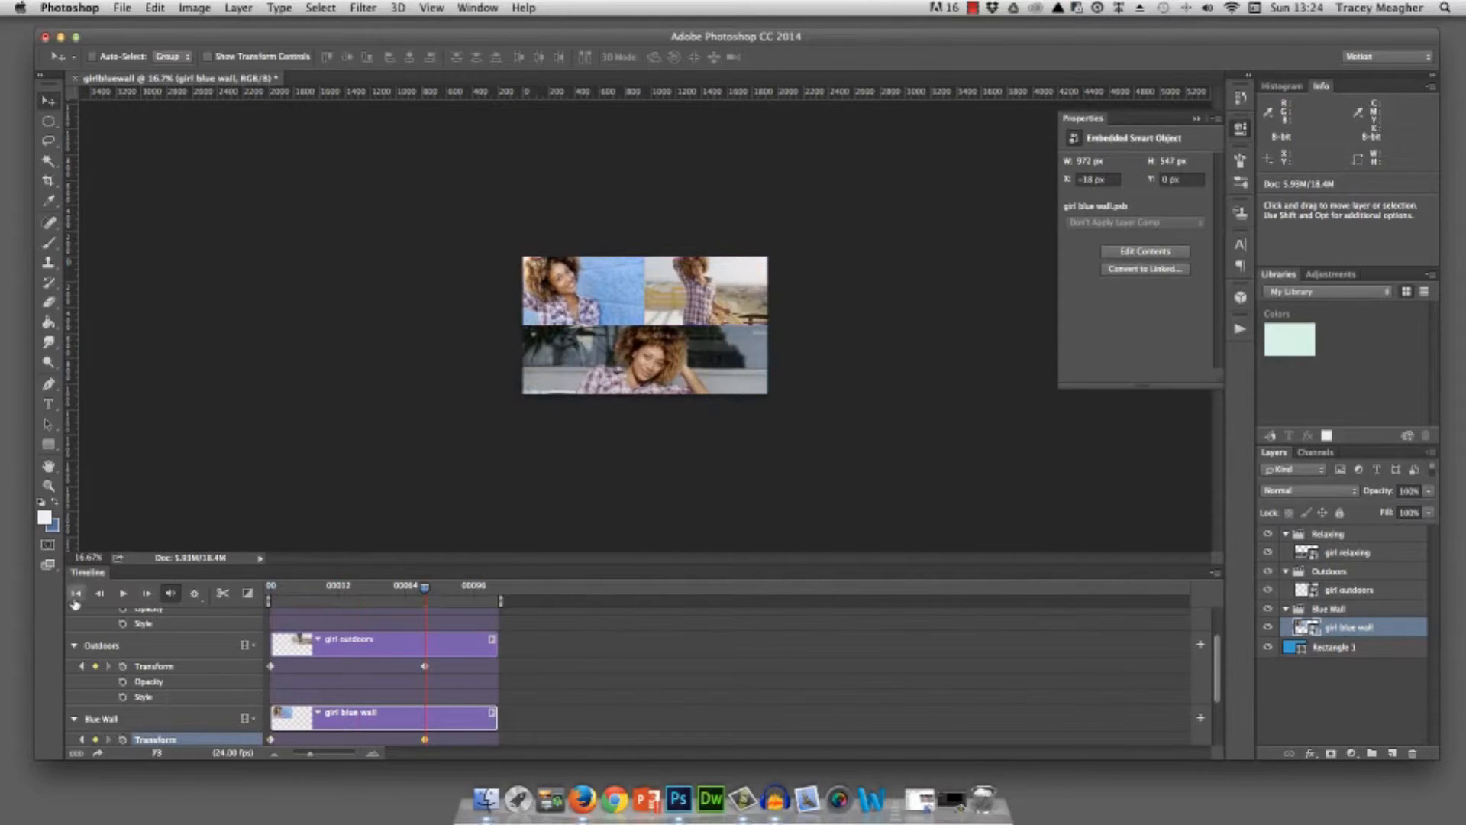
Step: Enlarge the canvas view to 33.33% and preview the slide-in animation from frame 0, stopping it partway
{"action": "key", "text": "Home"}
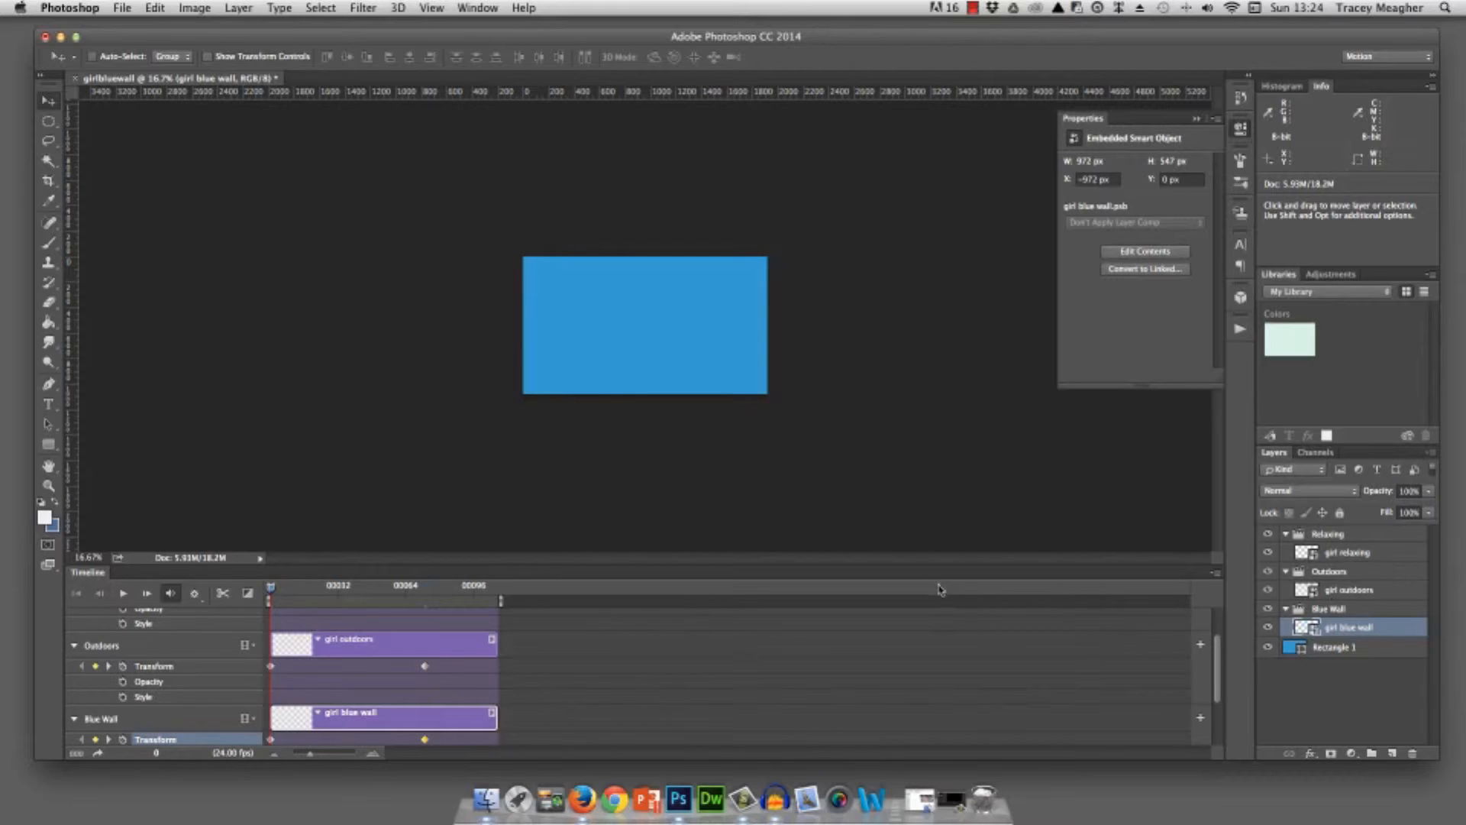
{"action": "key", "text": "super+equal"}
{"action": "key", "text": "super+equal"}
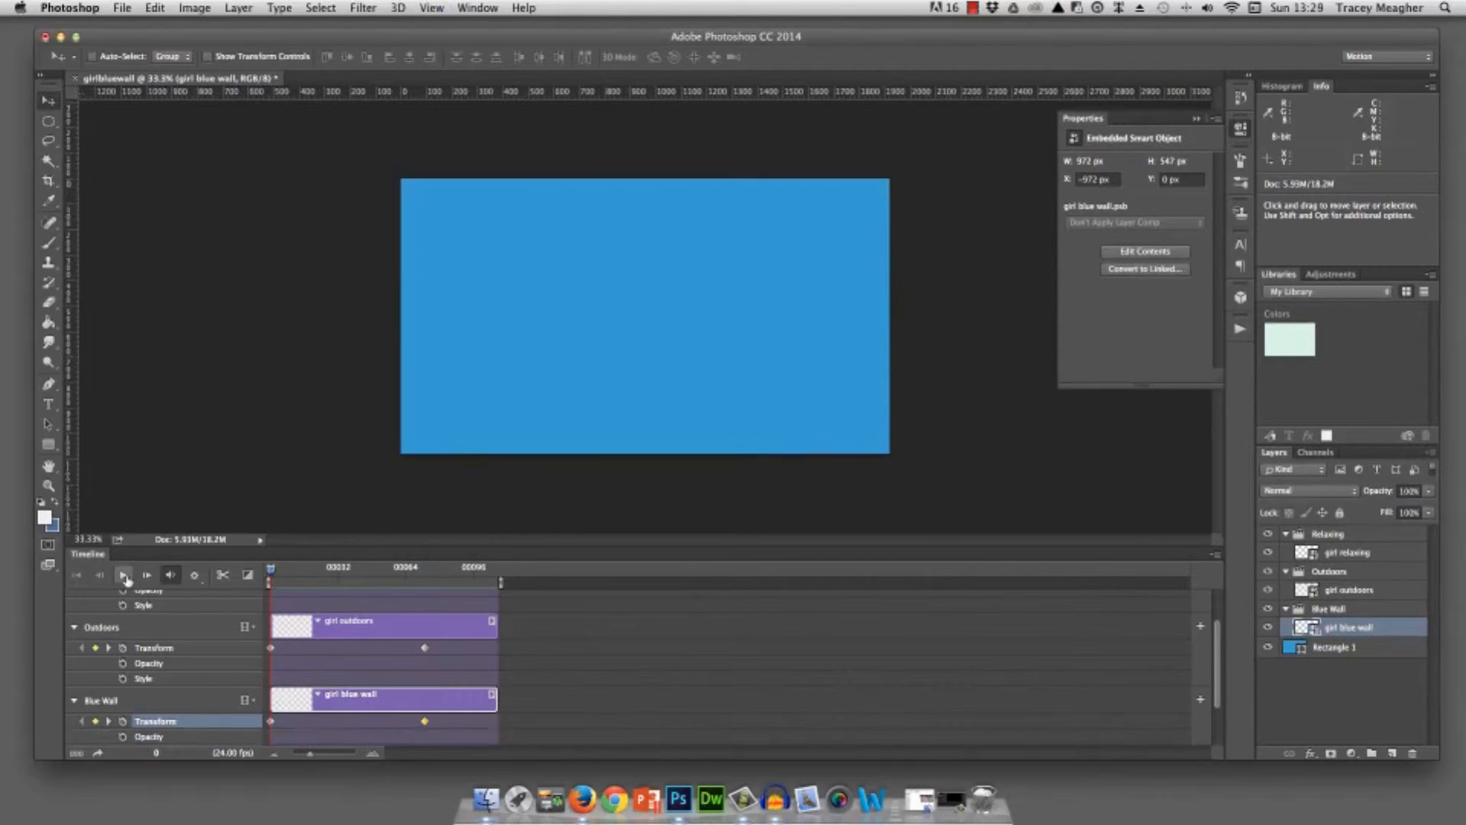
{"action": "left_click", "coordinate": [124, 577]}
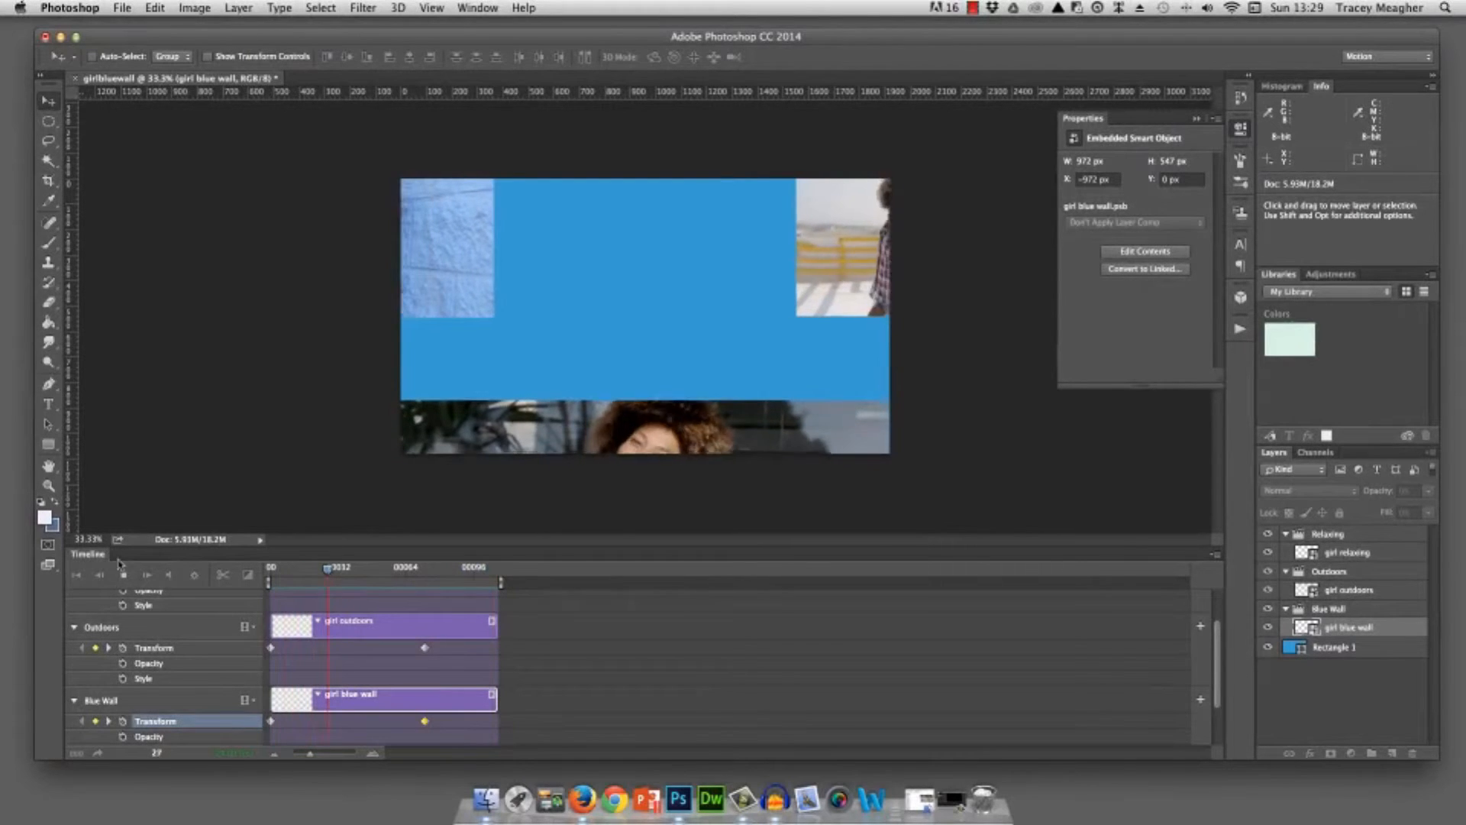
{"action": "key", "text": "space"}
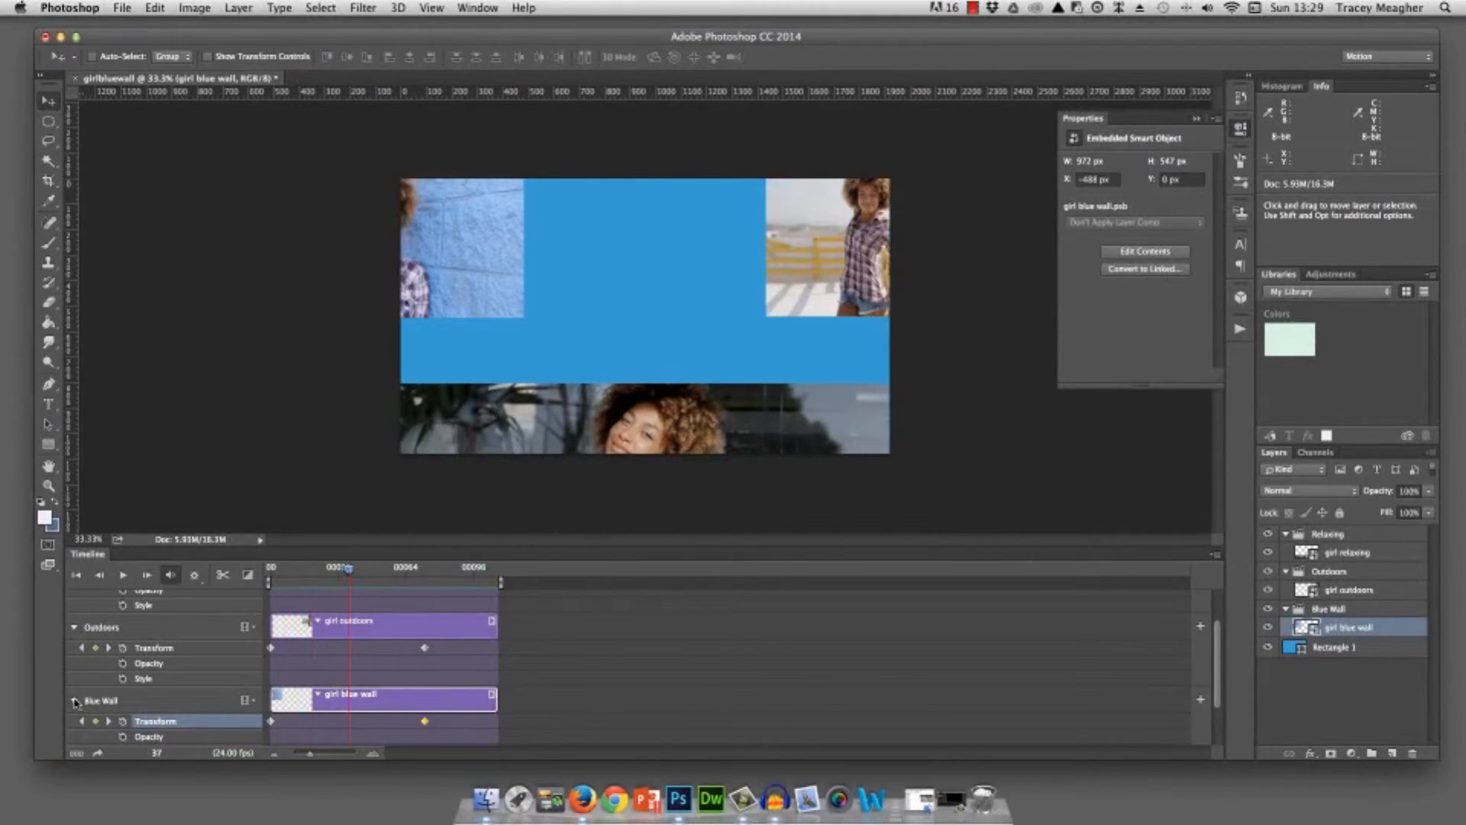
Step: Collapse the properties of the Blue Wall and Outdoors tracks and bring the Relaxing track's properties into view
{"action": "left_click", "coordinate": [74, 700]}
{"action": "left_click", "coordinate": [74, 632]}
{"action": "scroll", "coordinate": [94, 615], "scroll_direction": "up", "scroll_amount": 2}
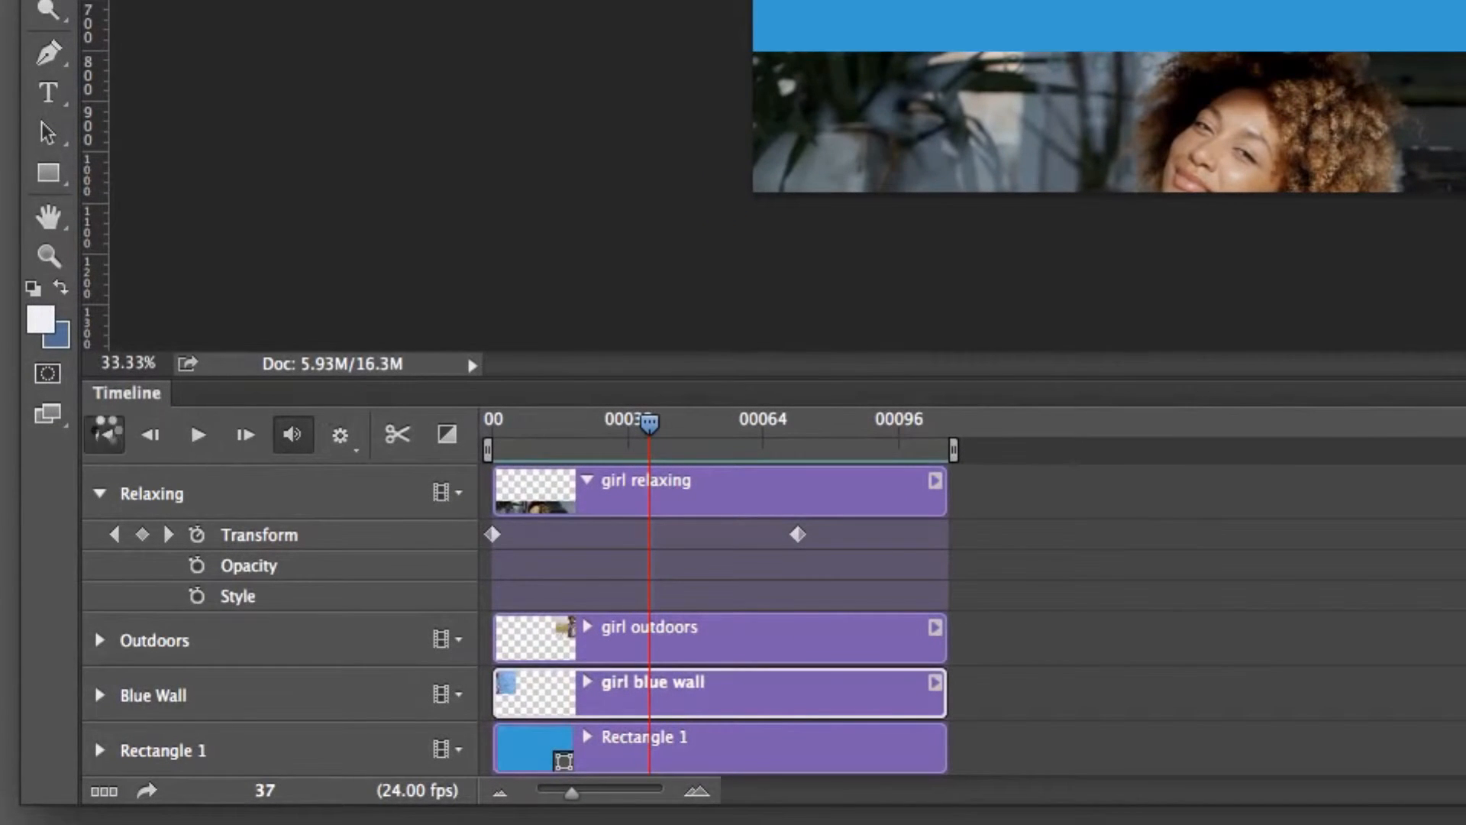
Step: Turn on Opacity keyframing for the Relaxing track at frame 0 and lower the girl relaxing layer's opacity there
{"action": "left_click", "coordinate": [123, 437]}
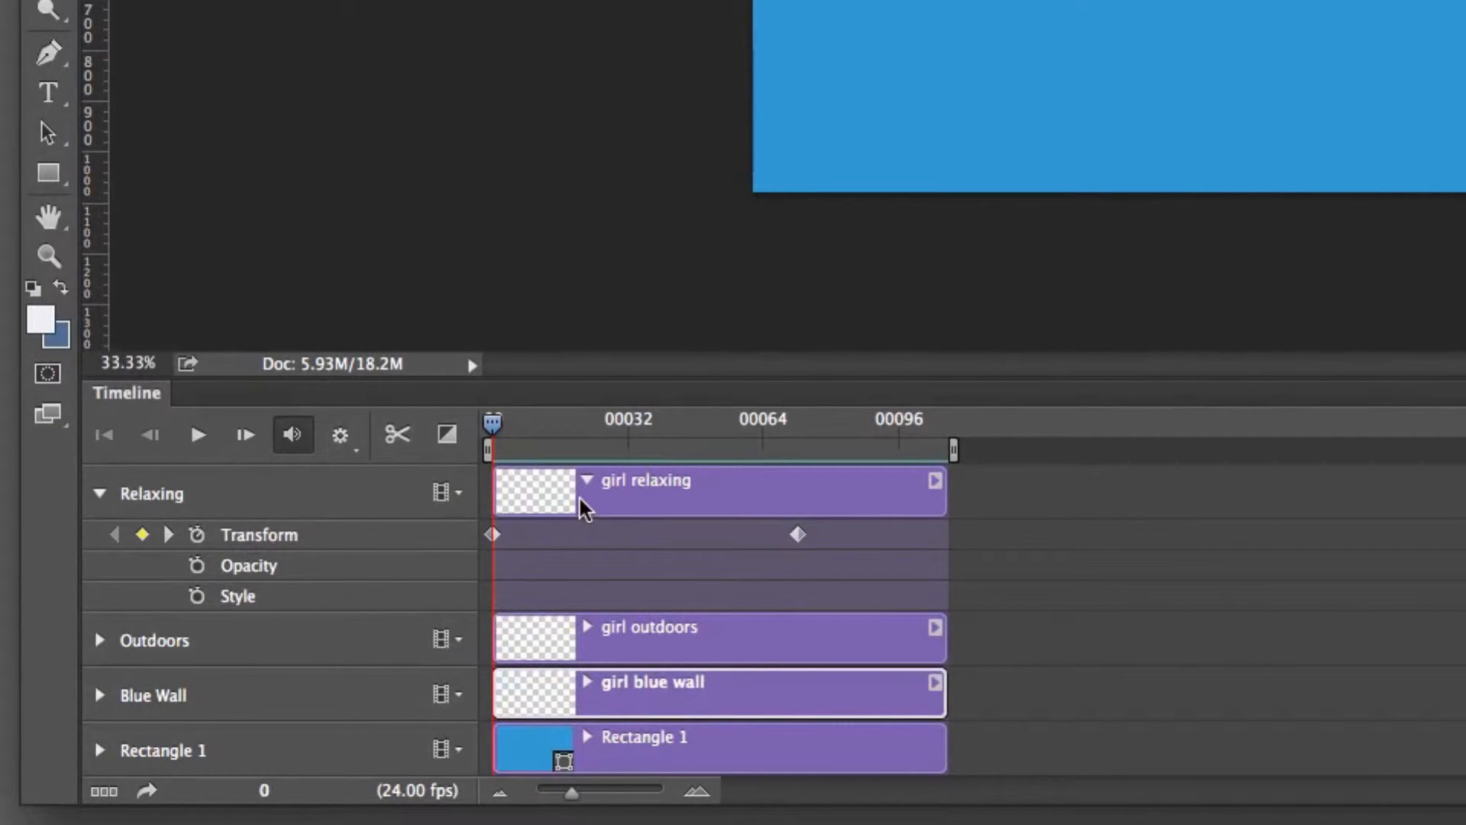
{"action": "left_click", "coordinate": [196, 567]}
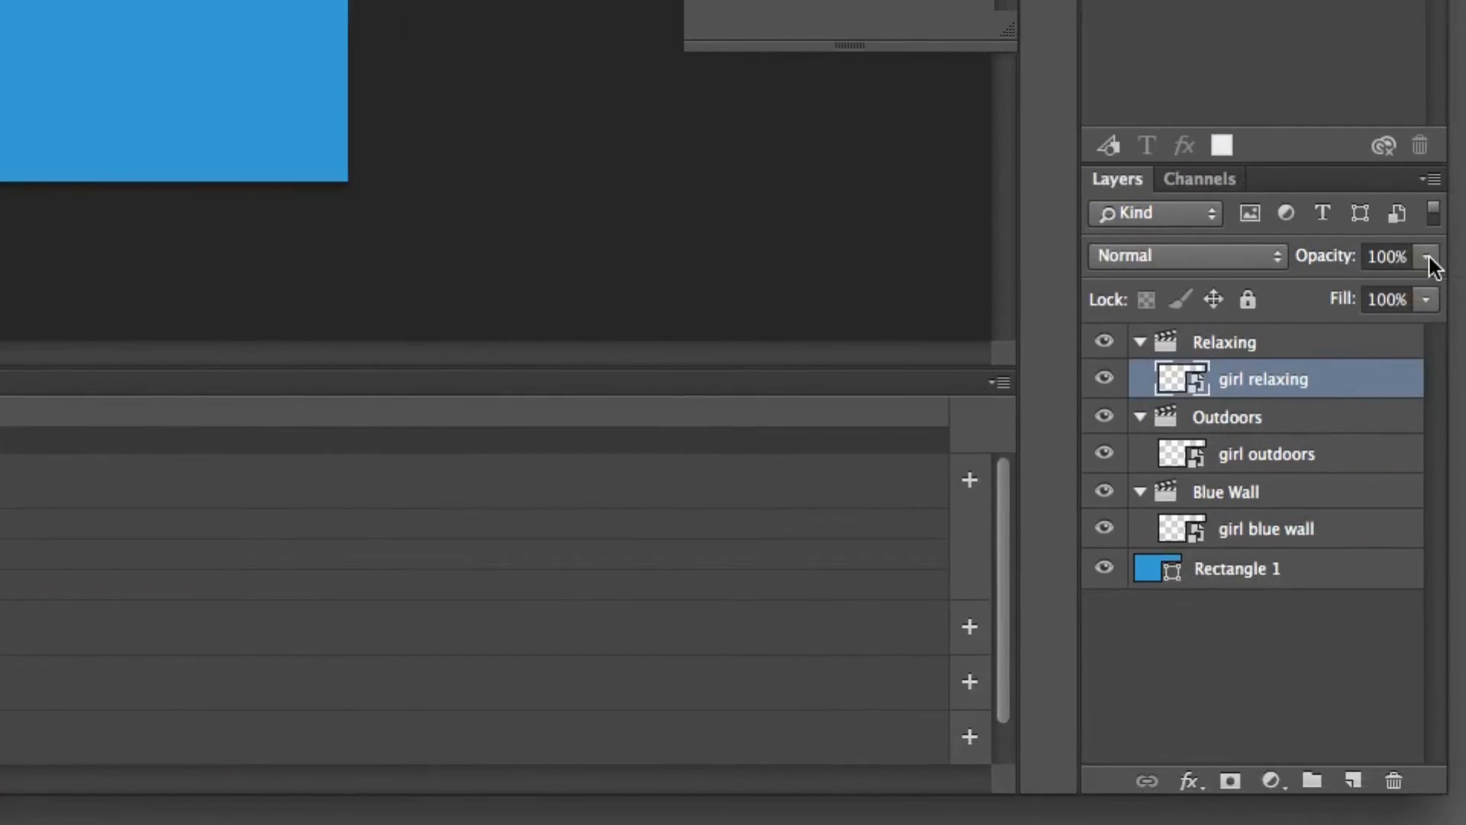
{"action": "left_click", "coordinate": [1427, 258]}
{"action": "left_click_drag", "start_coordinate": [1427, 290], "coordinate": [1294, 287]}
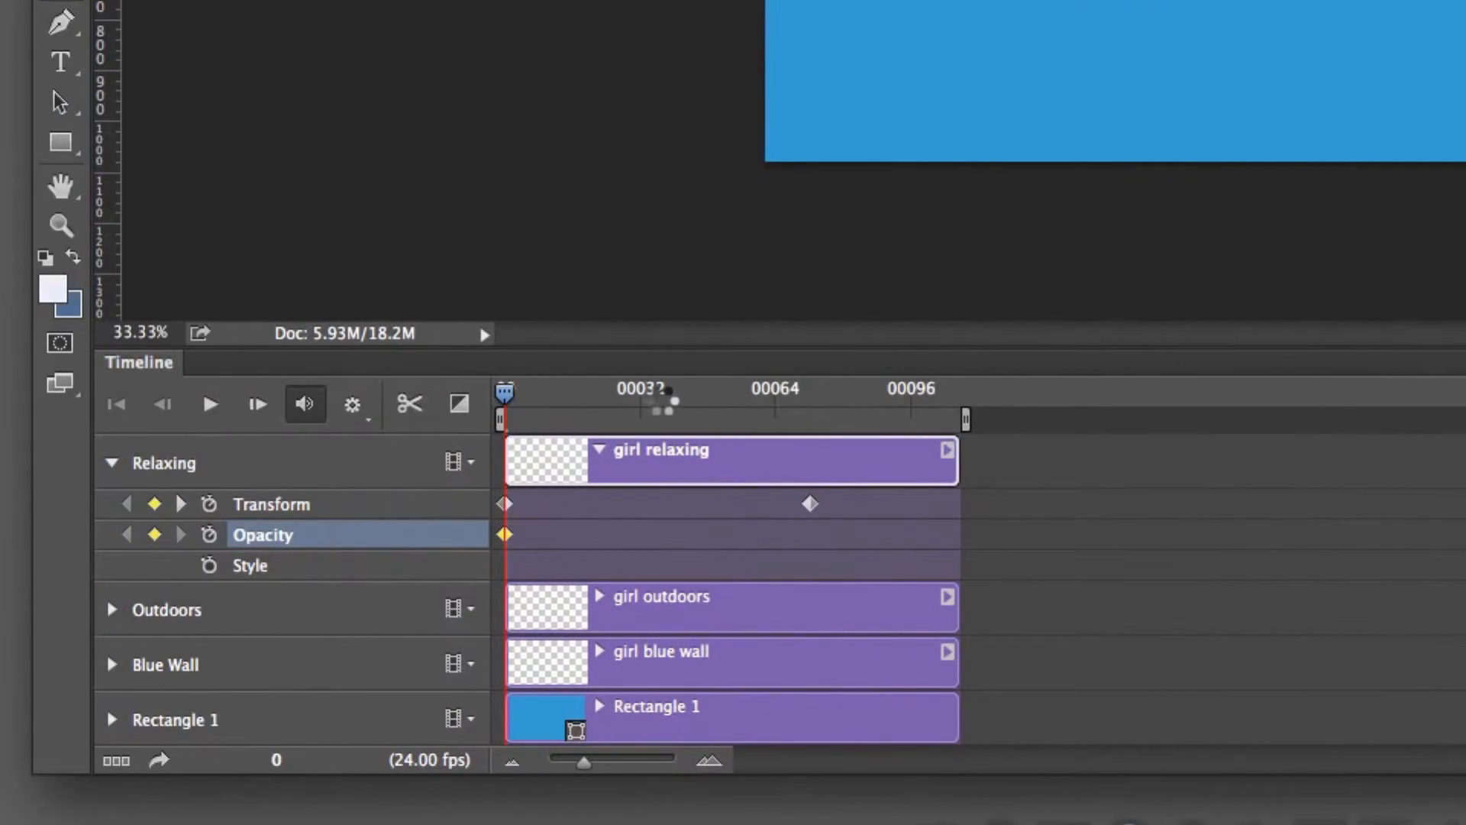
Step: Set the girl relaxing layer's opacity to 100% at frame 44, and shift that keyframe forward near the track's second Transform keyframe
{"action": "left_click", "coordinate": [691, 394]}
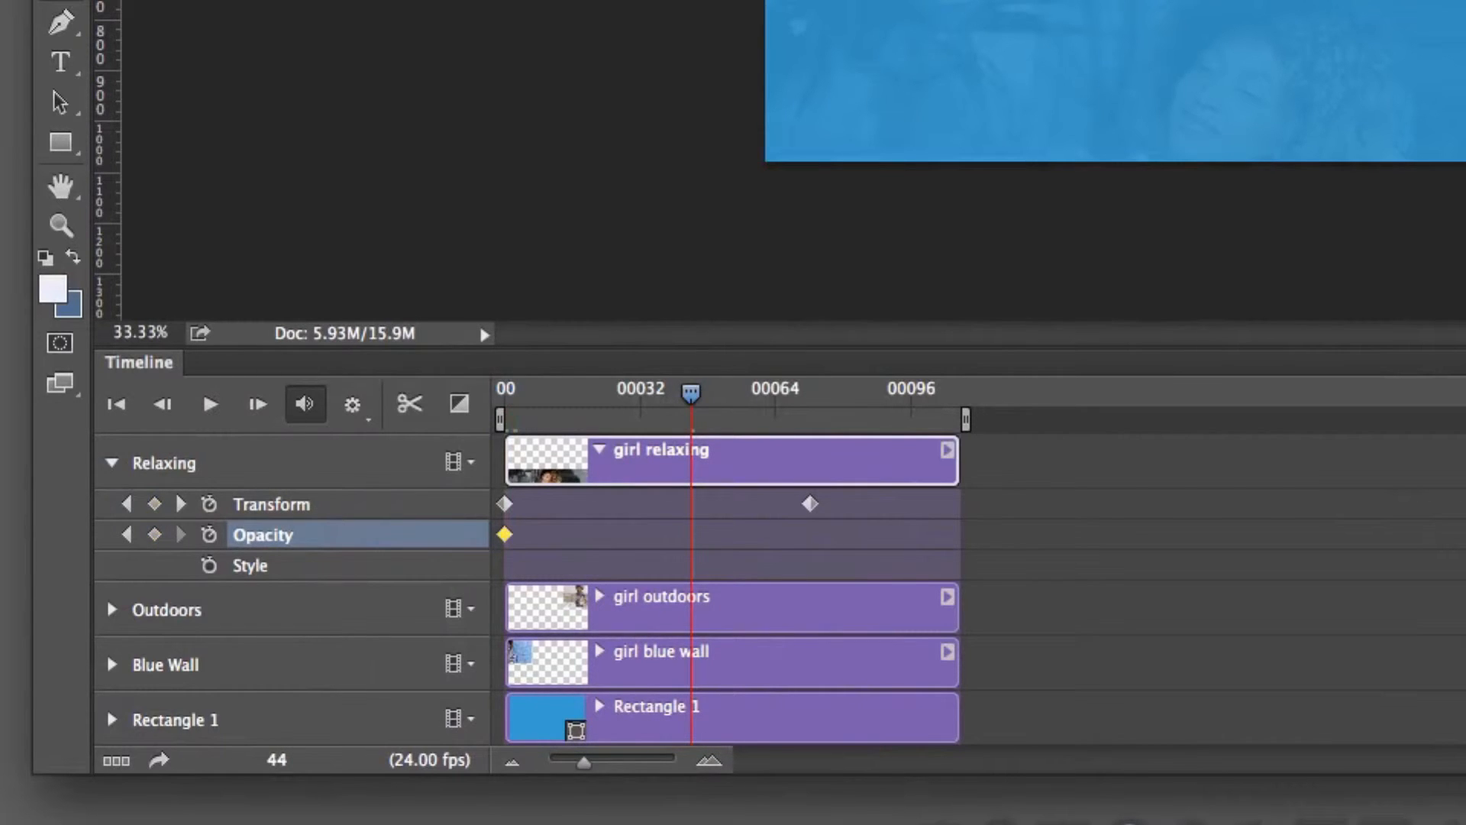
{"action": "key", "text": "0"}
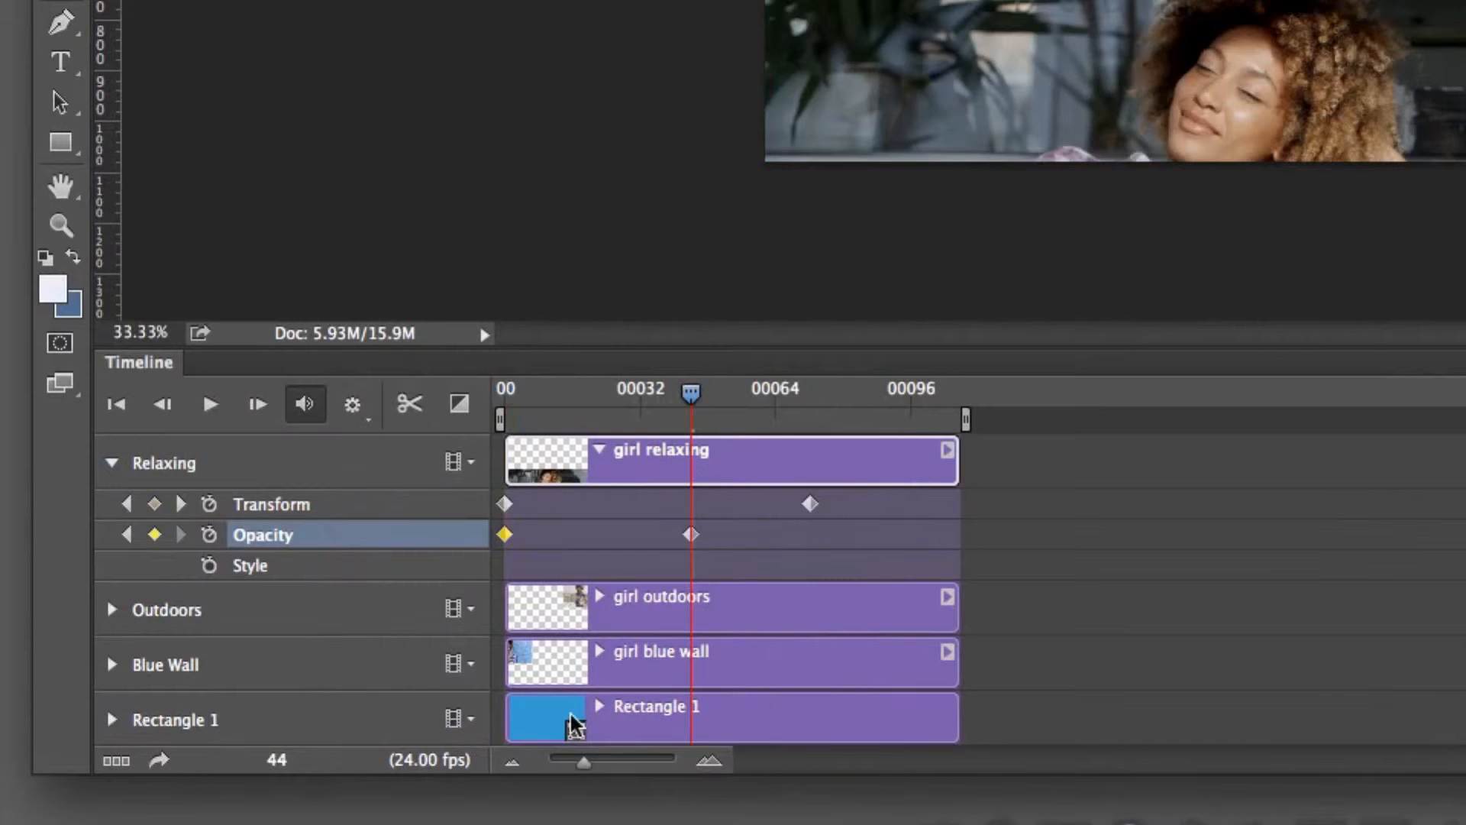
{"action": "left_click_drag", "start_coordinate": [695, 541], "coordinate": [841, 539]}
Step: Collapse the Relaxing track, and turn on Opacity keyframing for the Outdoors track with its keyframe moved to frame 0
{"action": "left_click", "coordinate": [111, 463]}
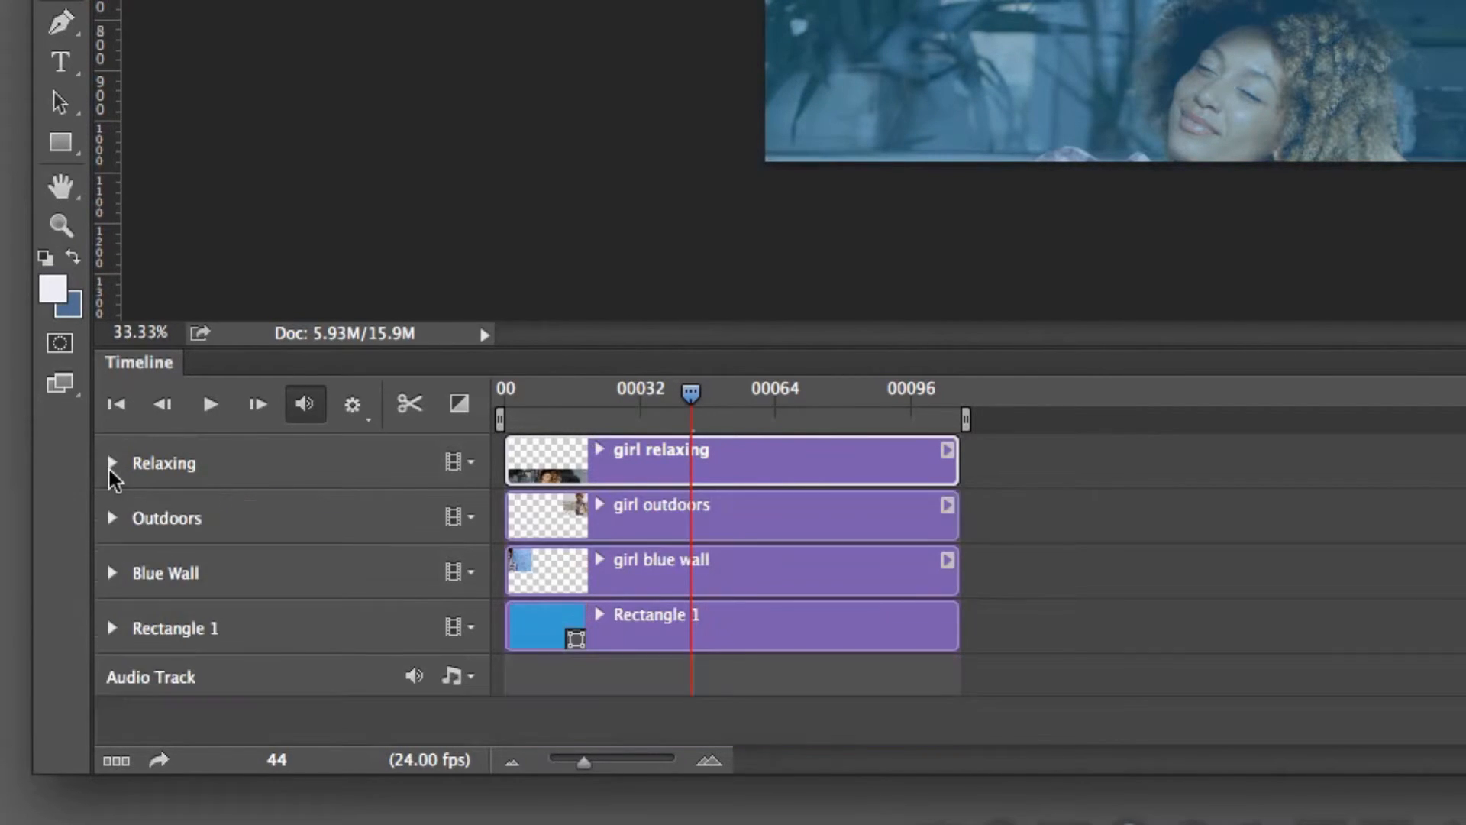
{"action": "left_click", "coordinate": [112, 519]}
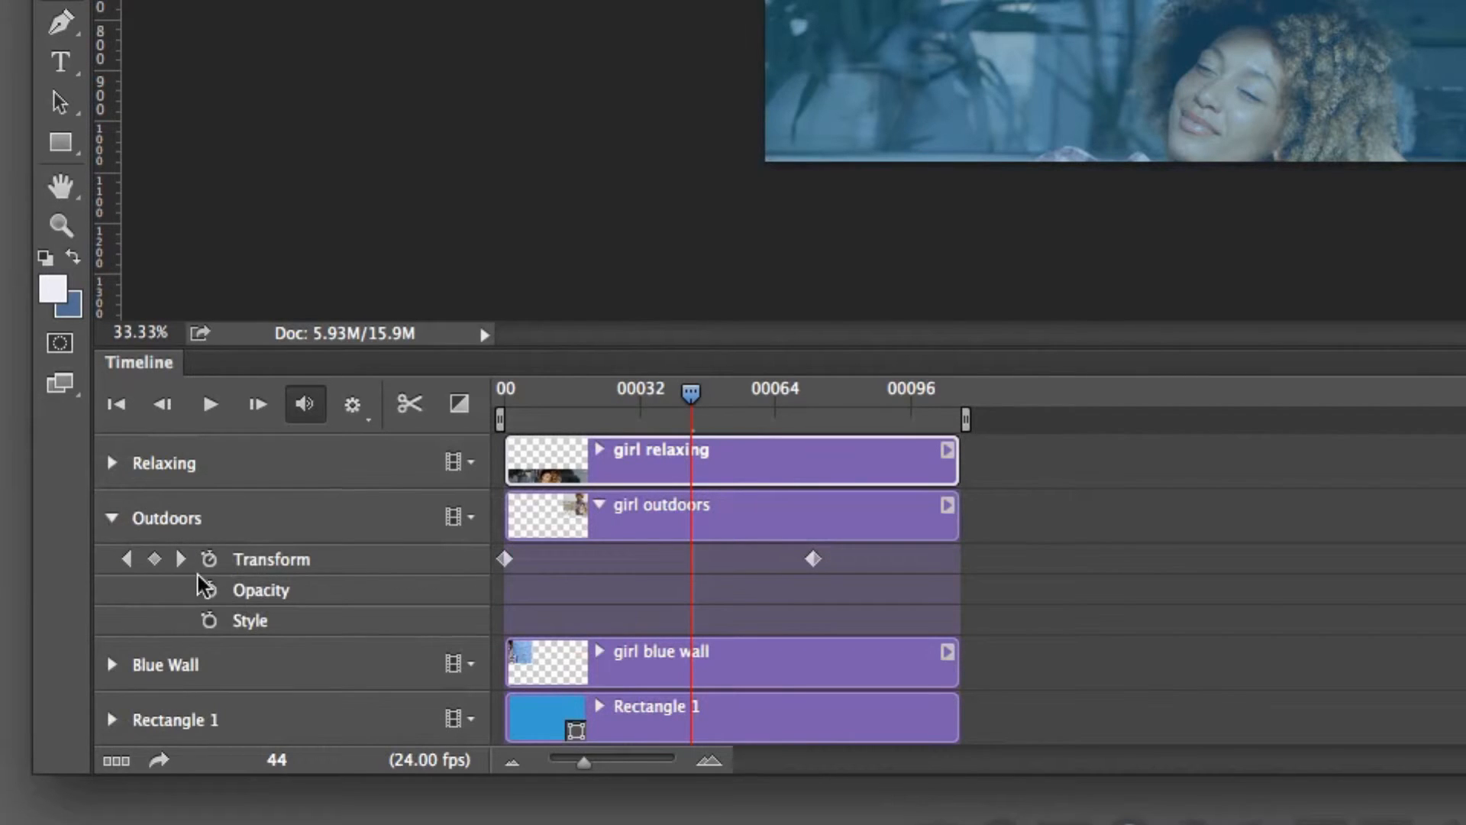
{"action": "left_click", "coordinate": [112, 517]}
{"action": "left_click", "coordinate": [112, 518]}
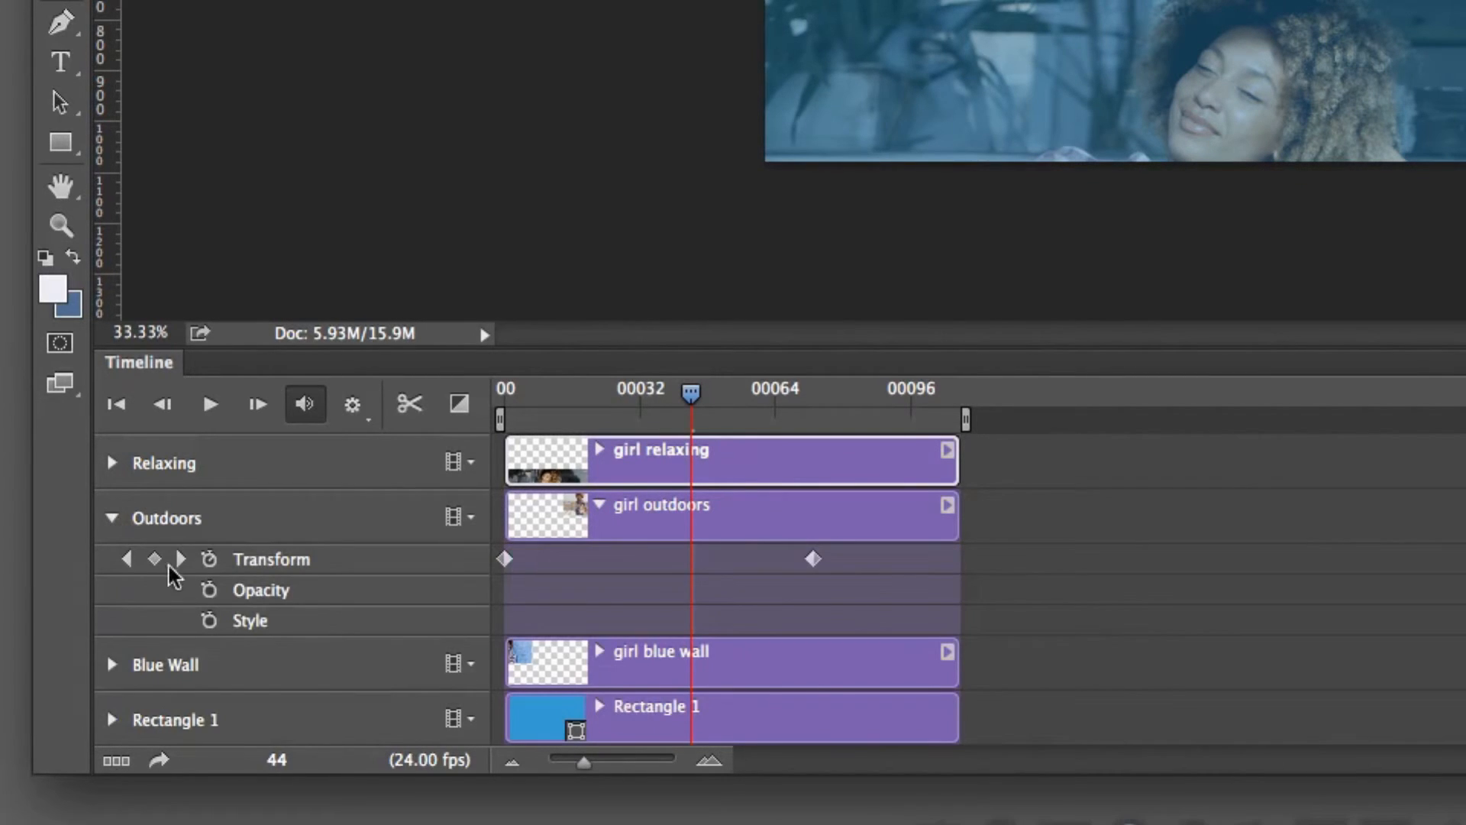
{"action": "left_click", "coordinate": [208, 590]}
{"action": "left_click_drag", "start_coordinate": [688, 590], "coordinate": [505, 591]}
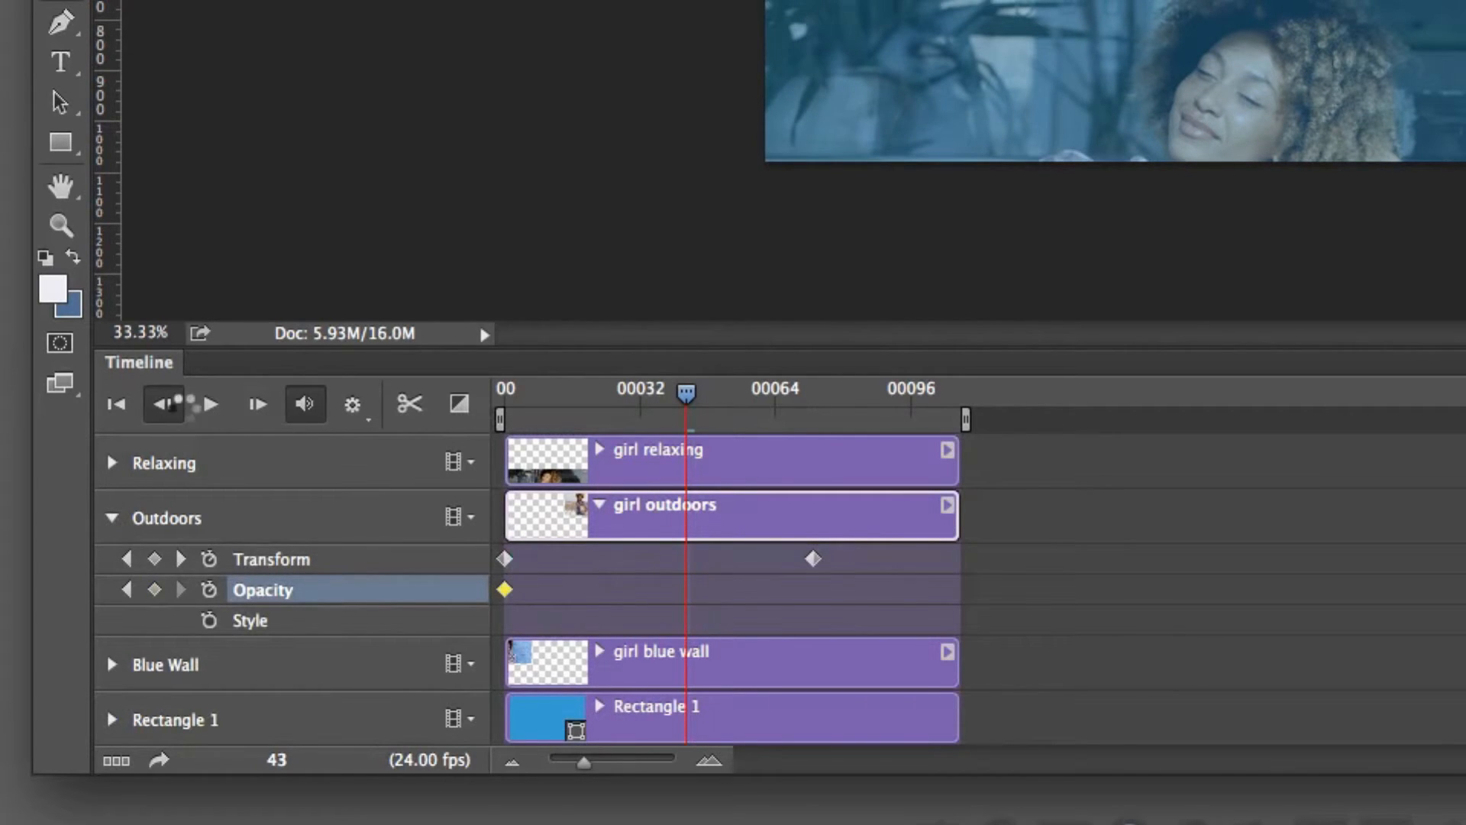
Step: Return the playhead to frame 0 and lower the girl outdoors layer's opacity there
{"action": "left_click", "coordinate": [162, 413]}
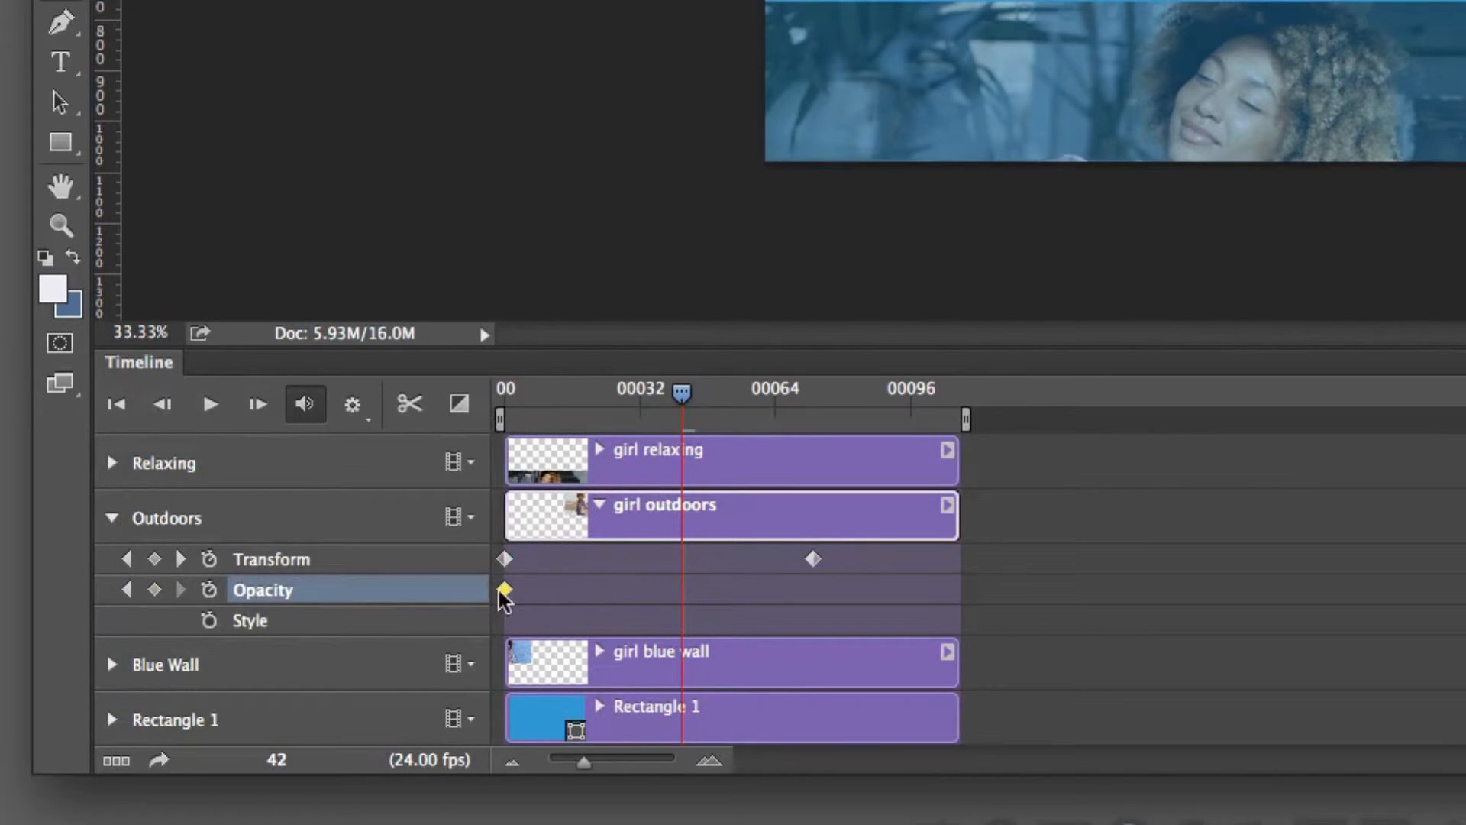
{"action": "left_click", "coordinate": [119, 406]}
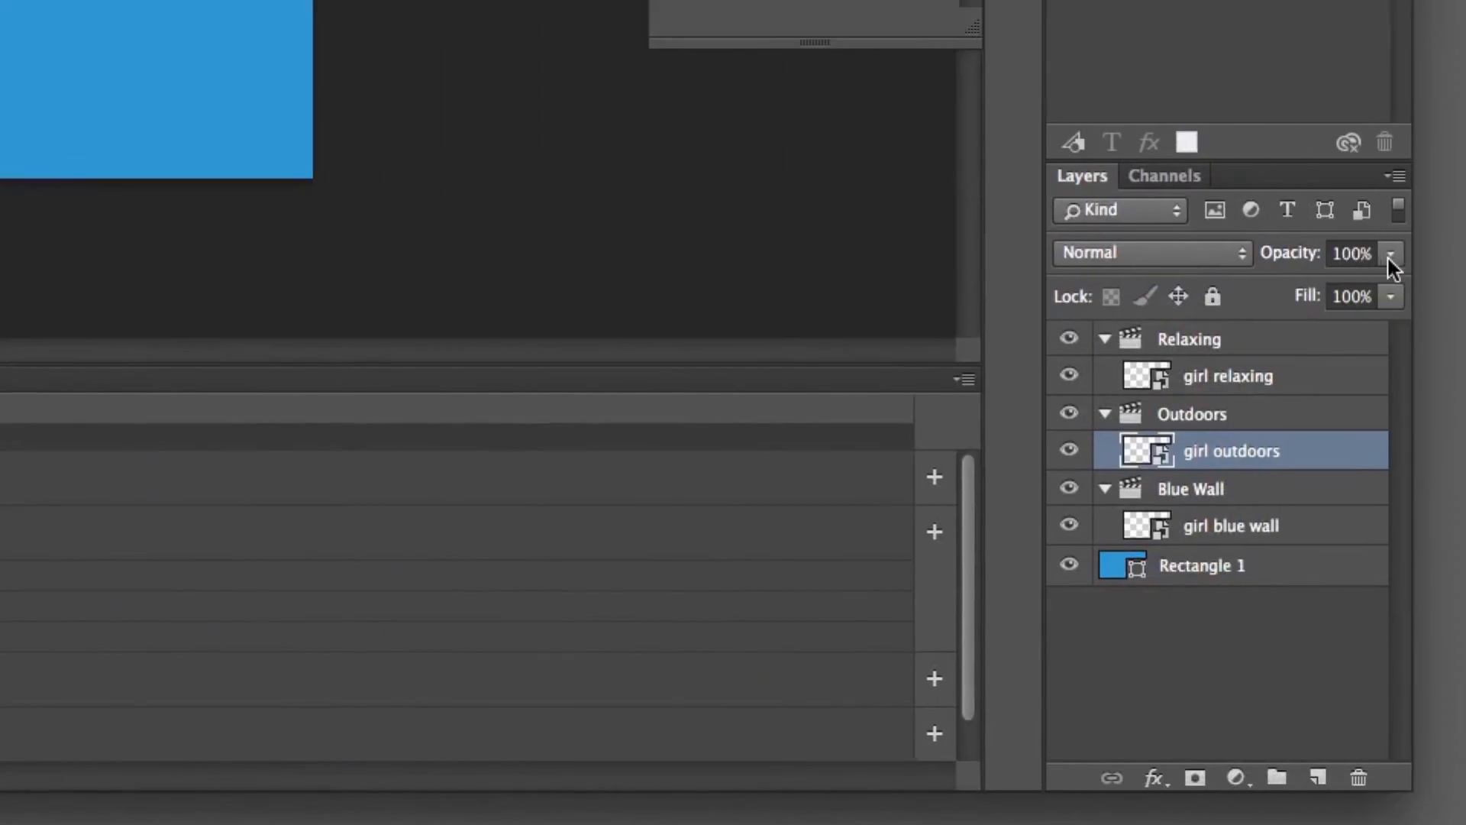
{"action": "left_click", "coordinate": [1390, 255]}
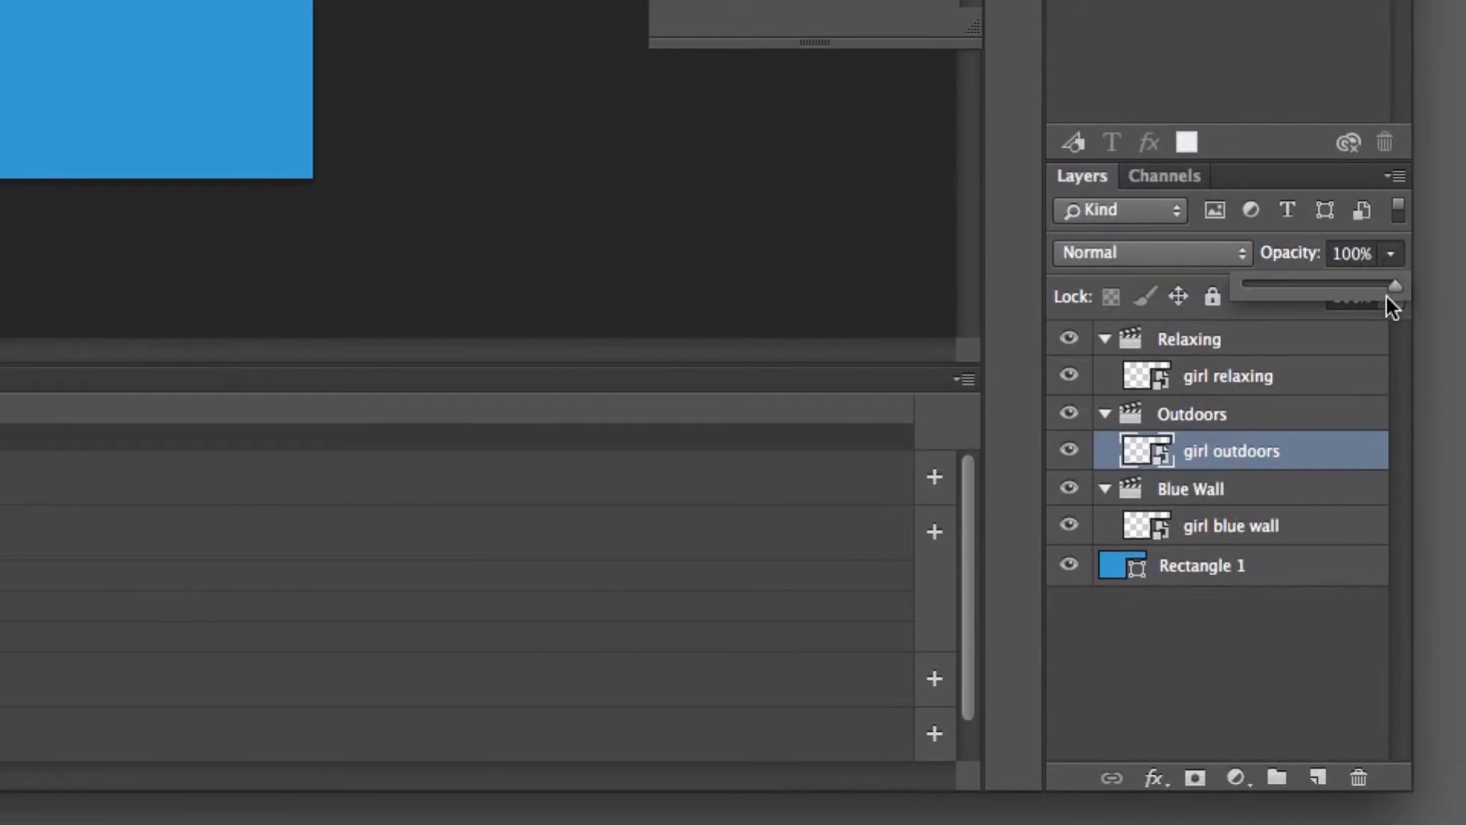
{"action": "left_click_drag", "start_coordinate": [1278, 282], "coordinate": [1262, 284]}
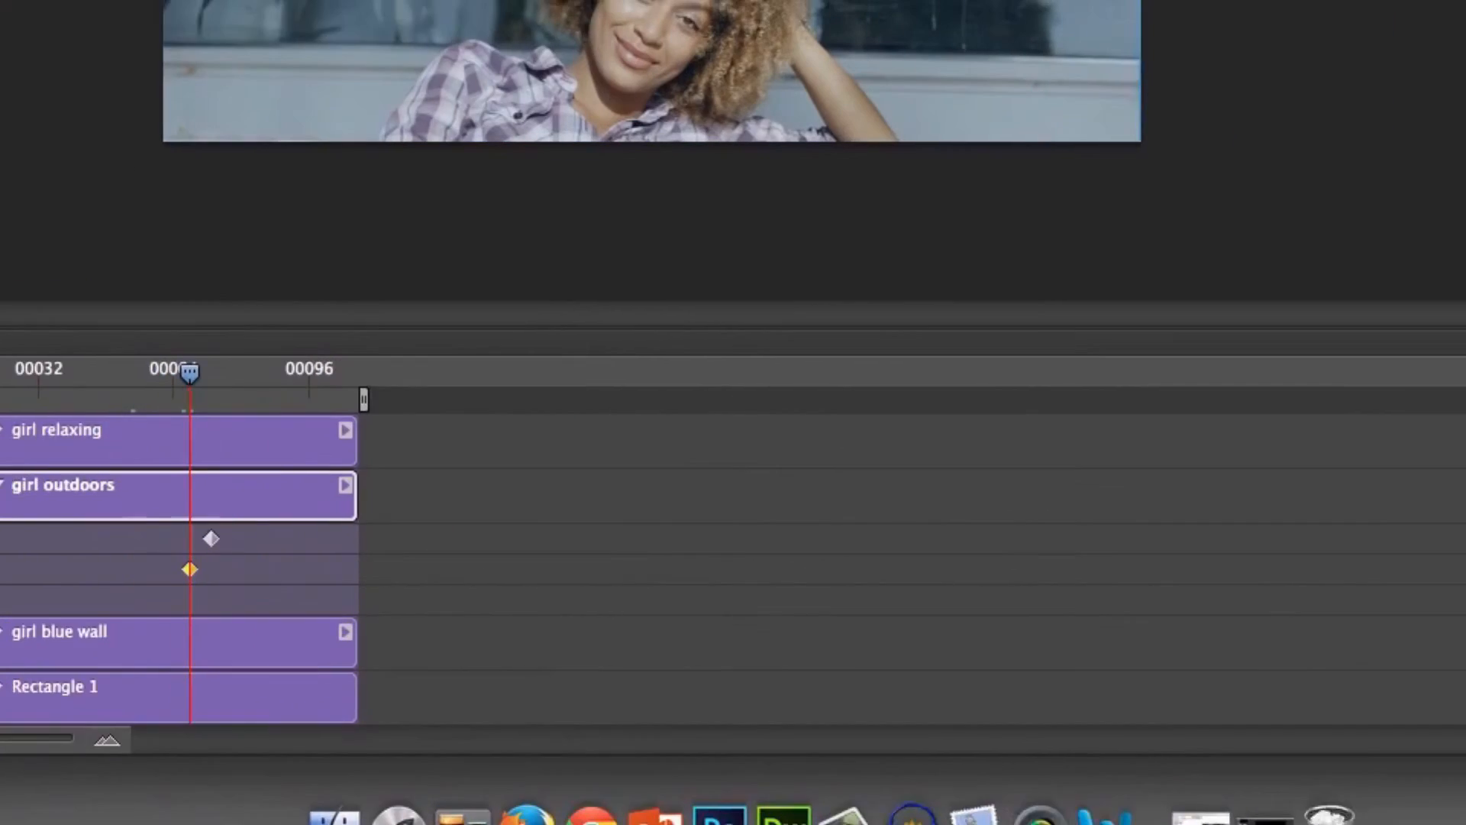
Step: Set the girl outdoors layer's opacity to 100% at frame 68 and collapse the Outdoors track
{"action": "left_click", "coordinate": [1402, 271]}
{"action": "left_click_drag", "start_coordinate": [1269, 295], "coordinate": [1422, 310]}
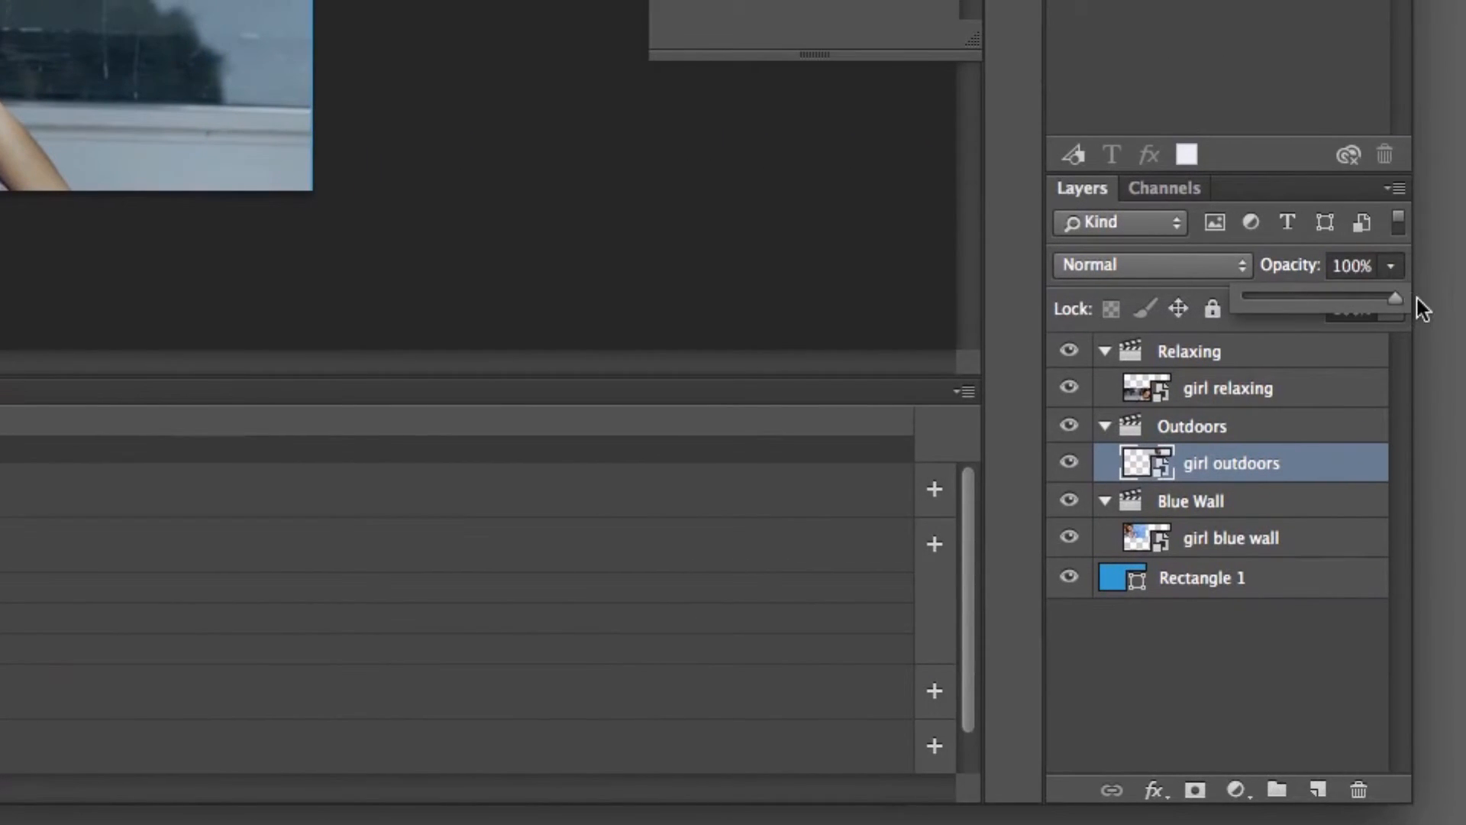
{"action": "left_click", "coordinate": [74, 632]}
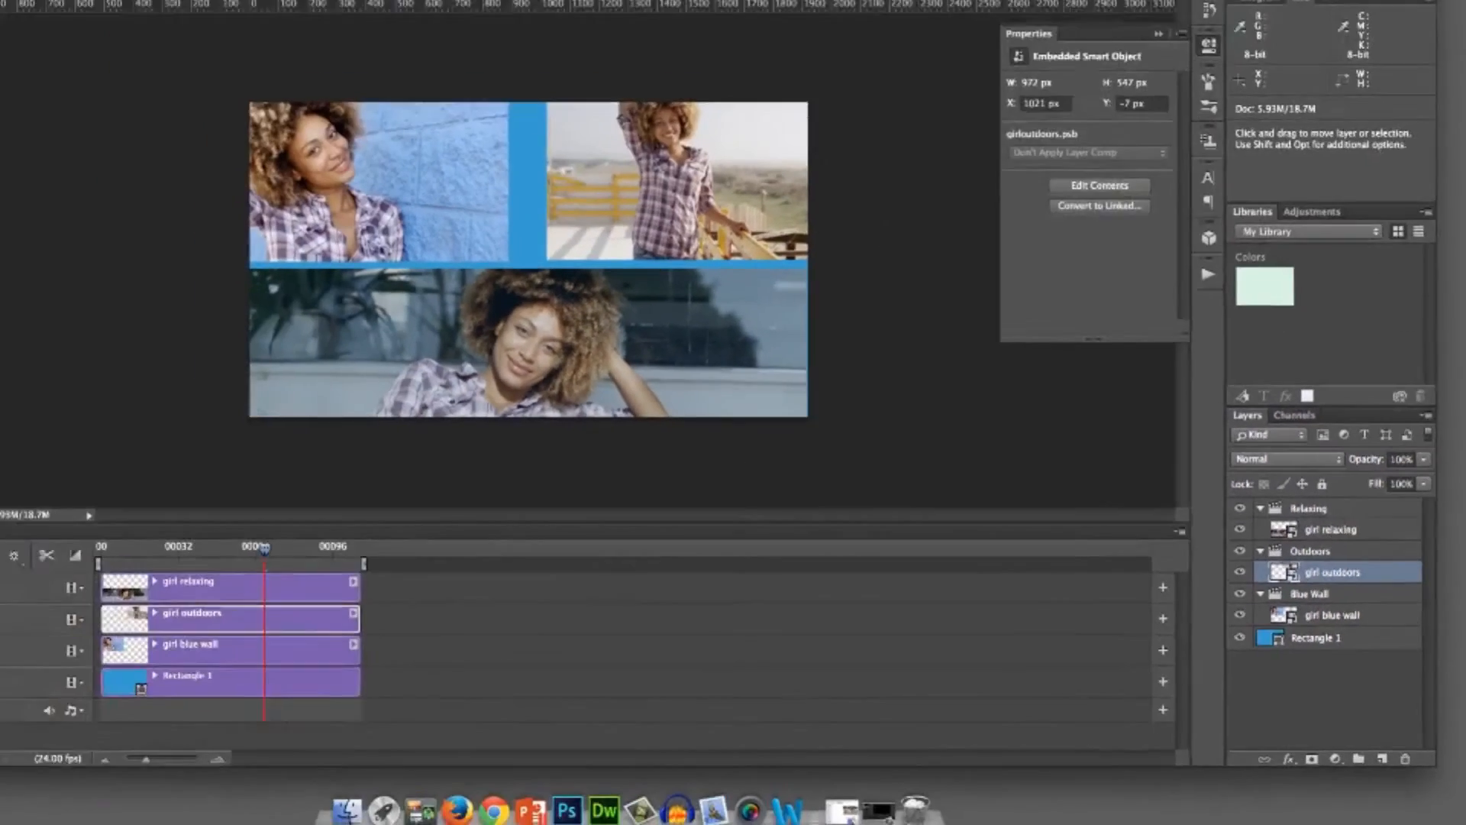
Step: Turn on Opacity keyframing for the Blue Wall track, move its keyframe to frame 0, and lower the girl blue wall layer's opacity to 14%
{"action": "left_click", "coordinate": [75, 659]}
{"action": "left_click", "coordinate": [123, 696]}
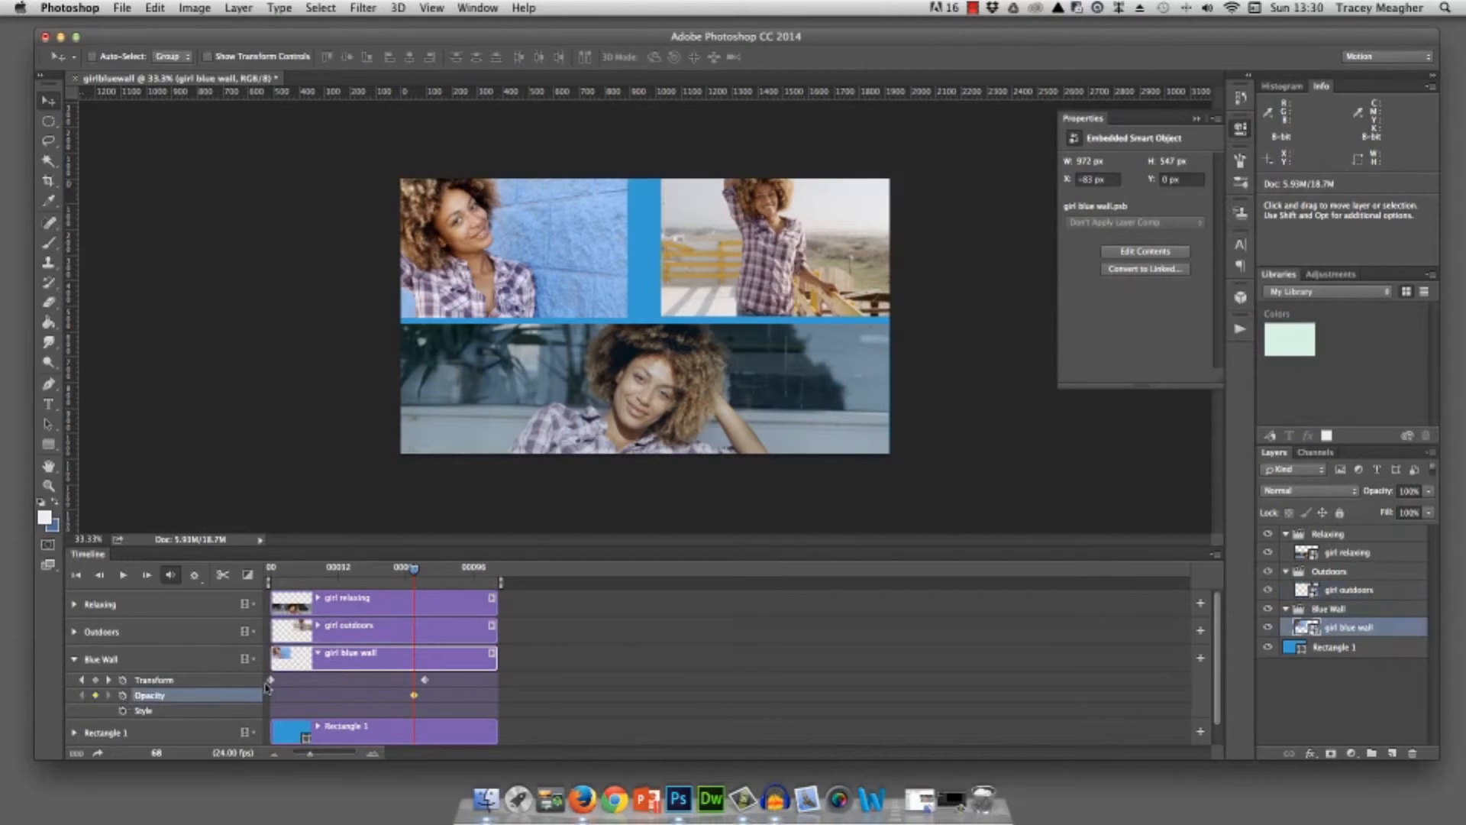
{"action": "left_click_drag", "start_coordinate": [414, 695], "coordinate": [271, 675]}
{"action": "left_click_drag", "start_coordinate": [1429, 493], "coordinate": [1368, 511]}
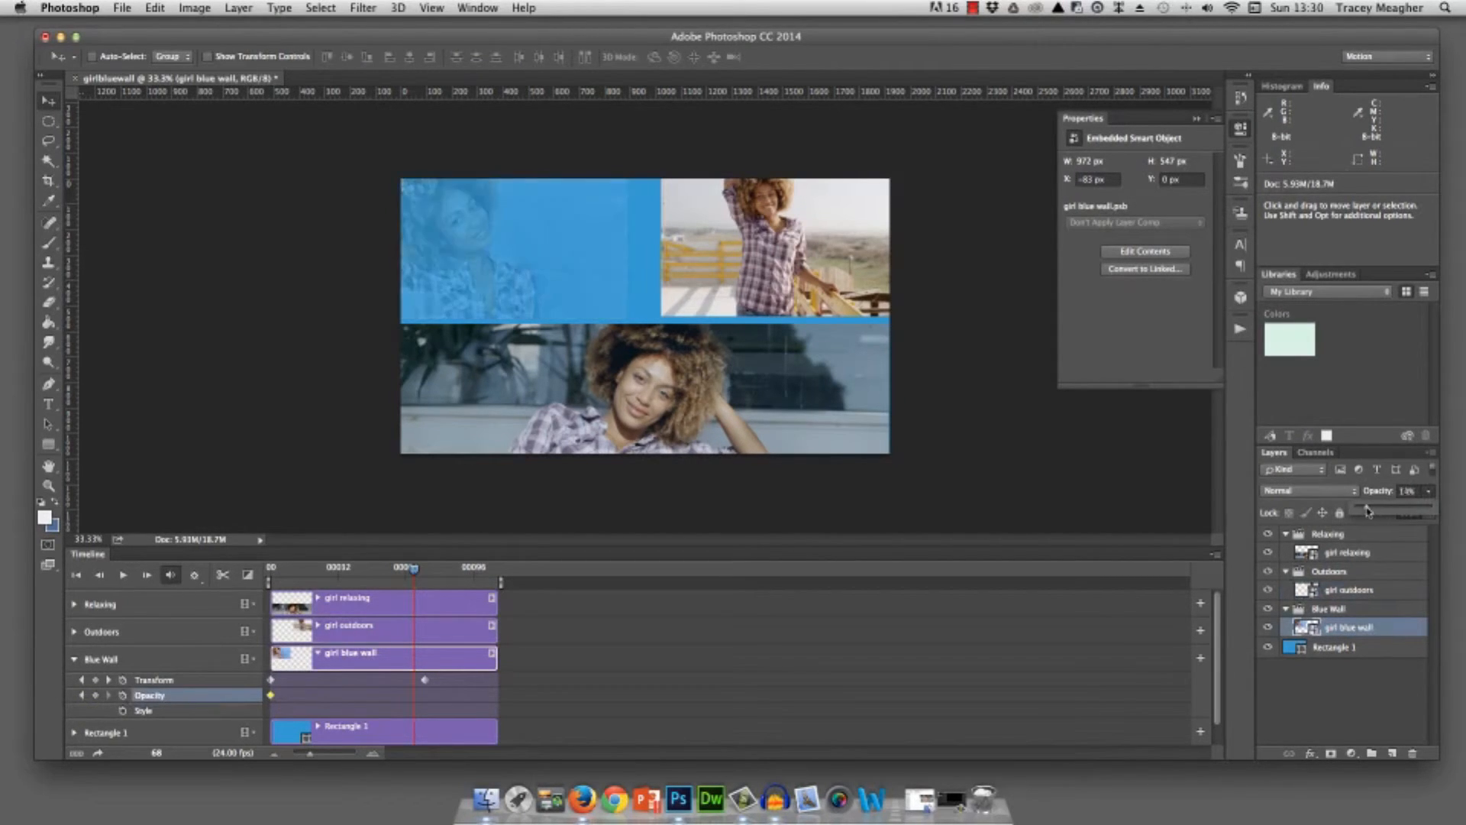
Step: Add an Opacity keyframe at frame 68 on the Blue Wall track with the girl blue wall layer at 100% opacity
{"action": "left_click", "coordinate": [413, 697]}
{"action": "left_click", "coordinate": [1429, 493]}
{"action": "left_click_drag", "start_coordinate": [1371, 510], "coordinate": [1463, 513]}
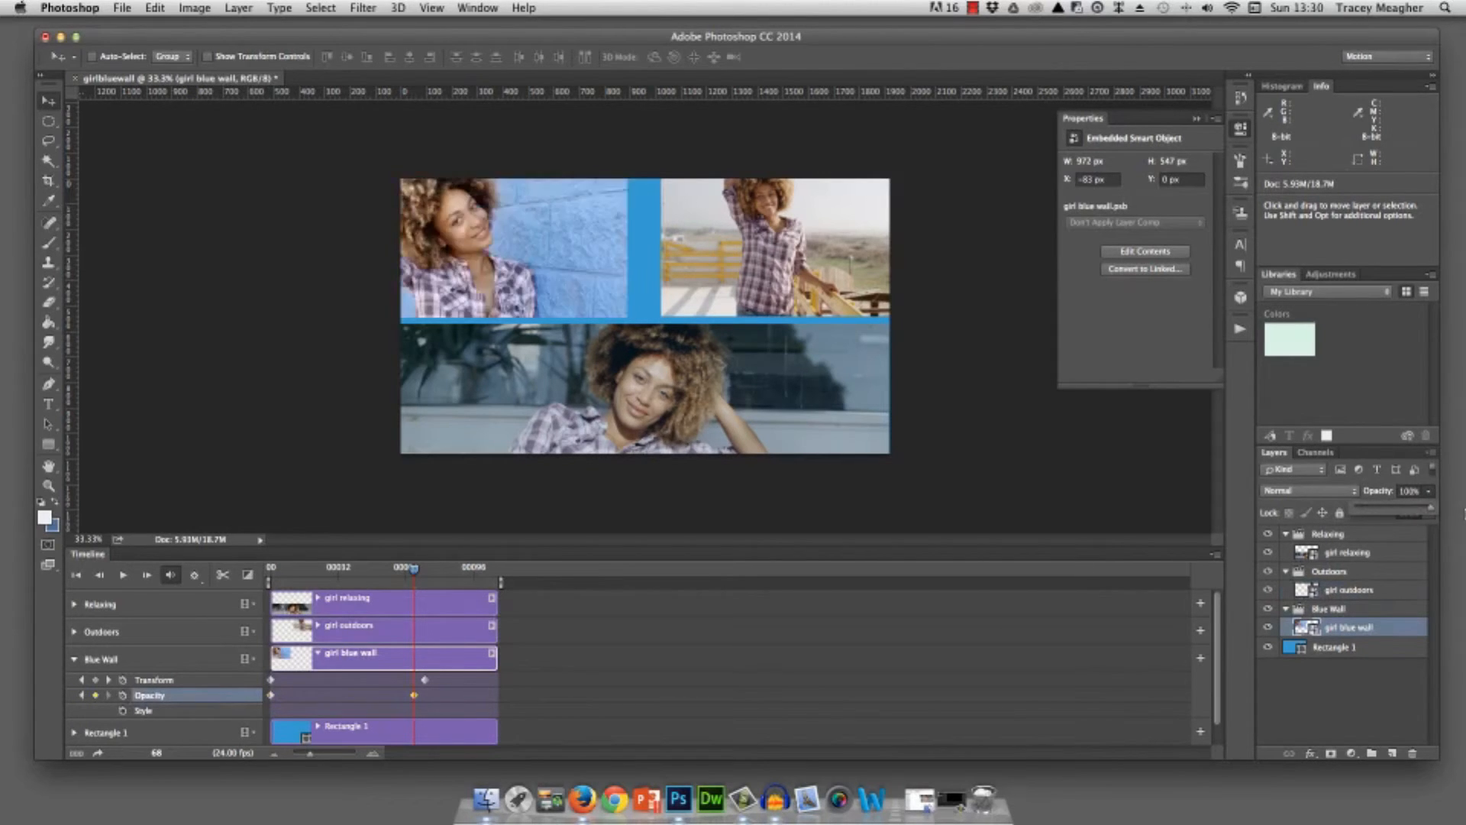
{"action": "left_click", "coordinate": [413, 697]}
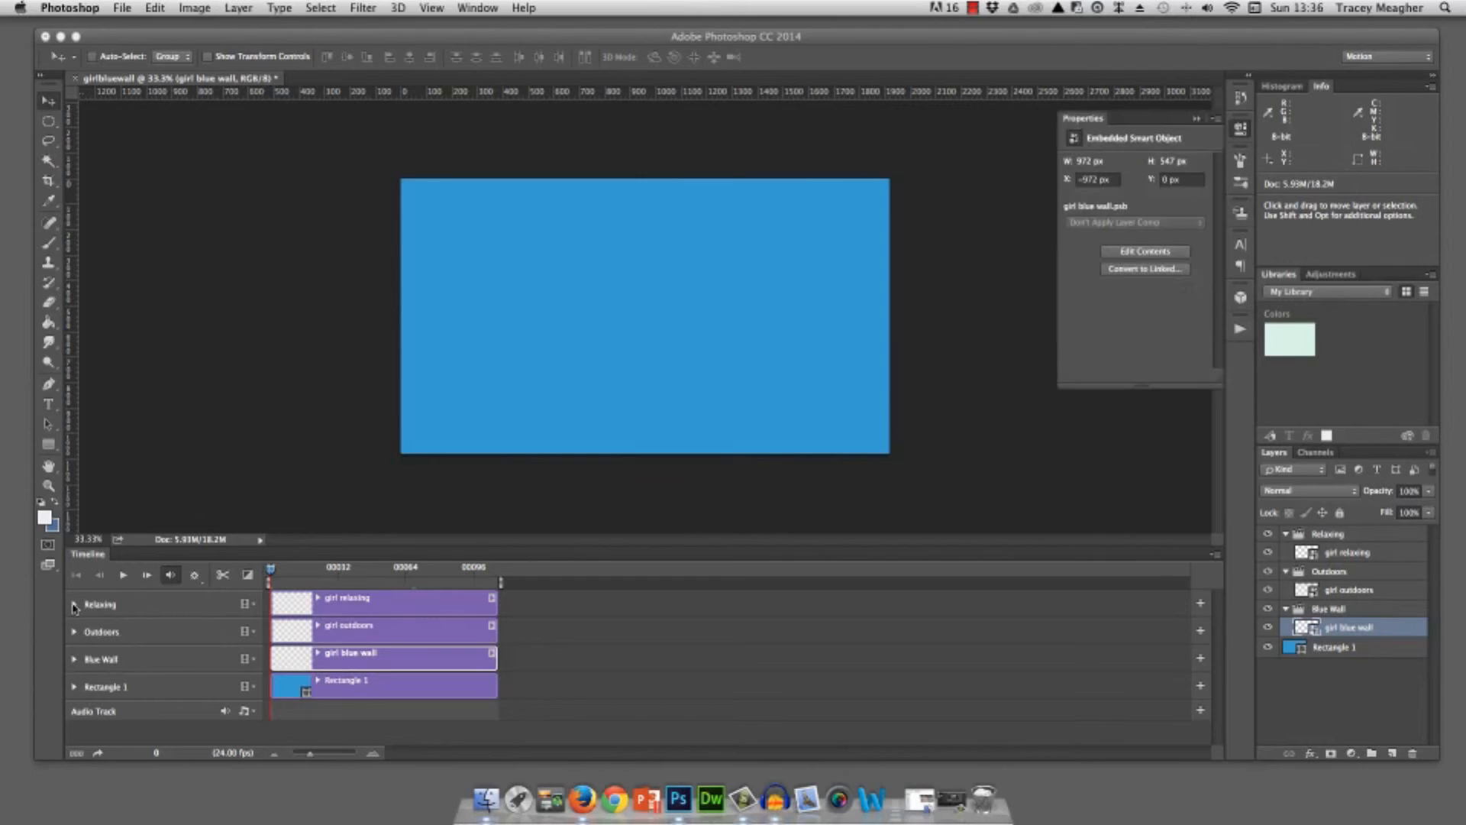
Step: Turn on Style keyframing for the Relaxing track at frame 0 and add a second Style keyframe at frame 56
{"action": "left_click", "coordinate": [74, 605]}
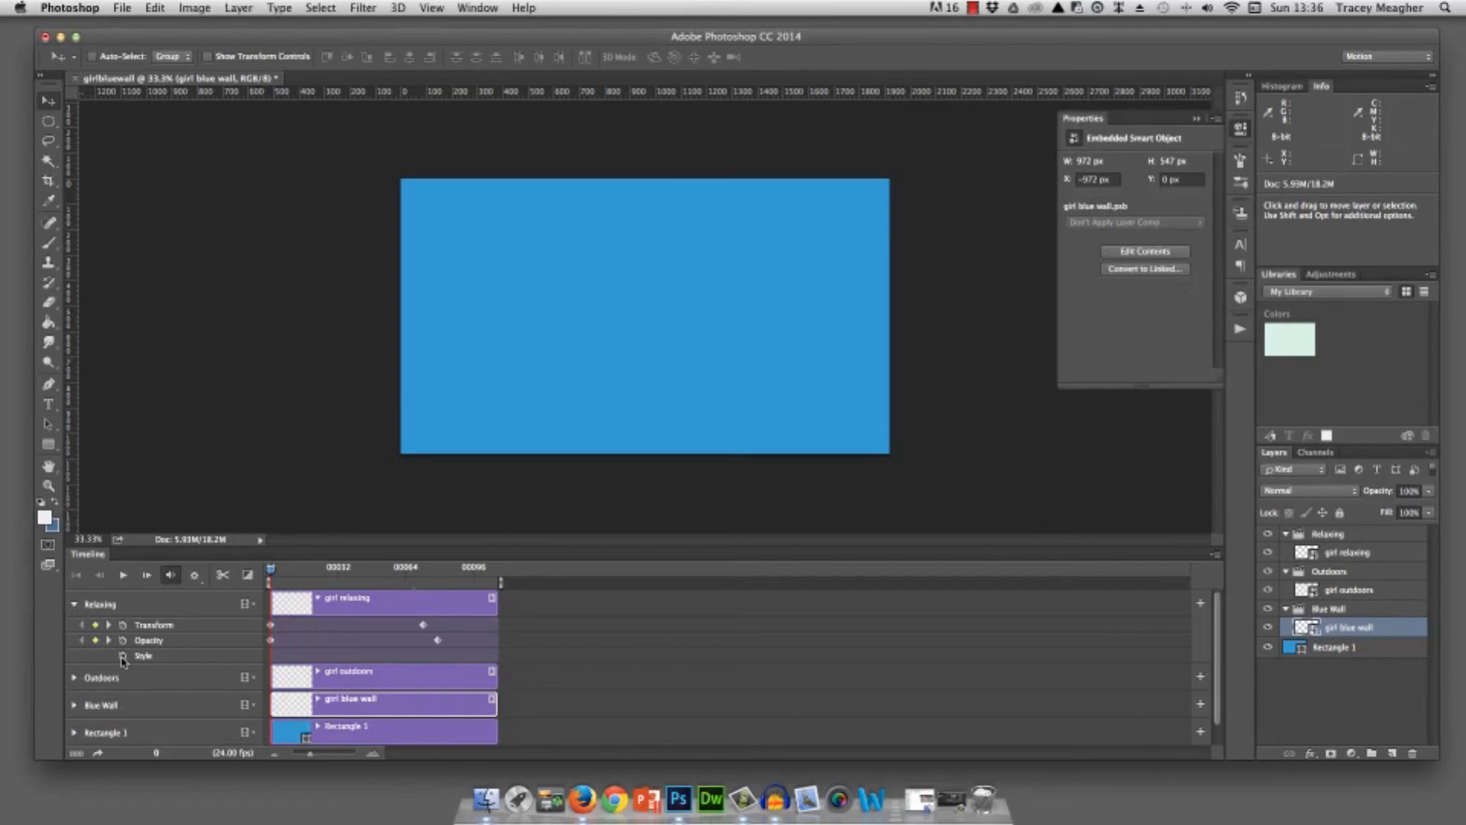
{"action": "left_click", "coordinate": [166, 602]}
{"action": "left_click", "coordinate": [122, 656]}
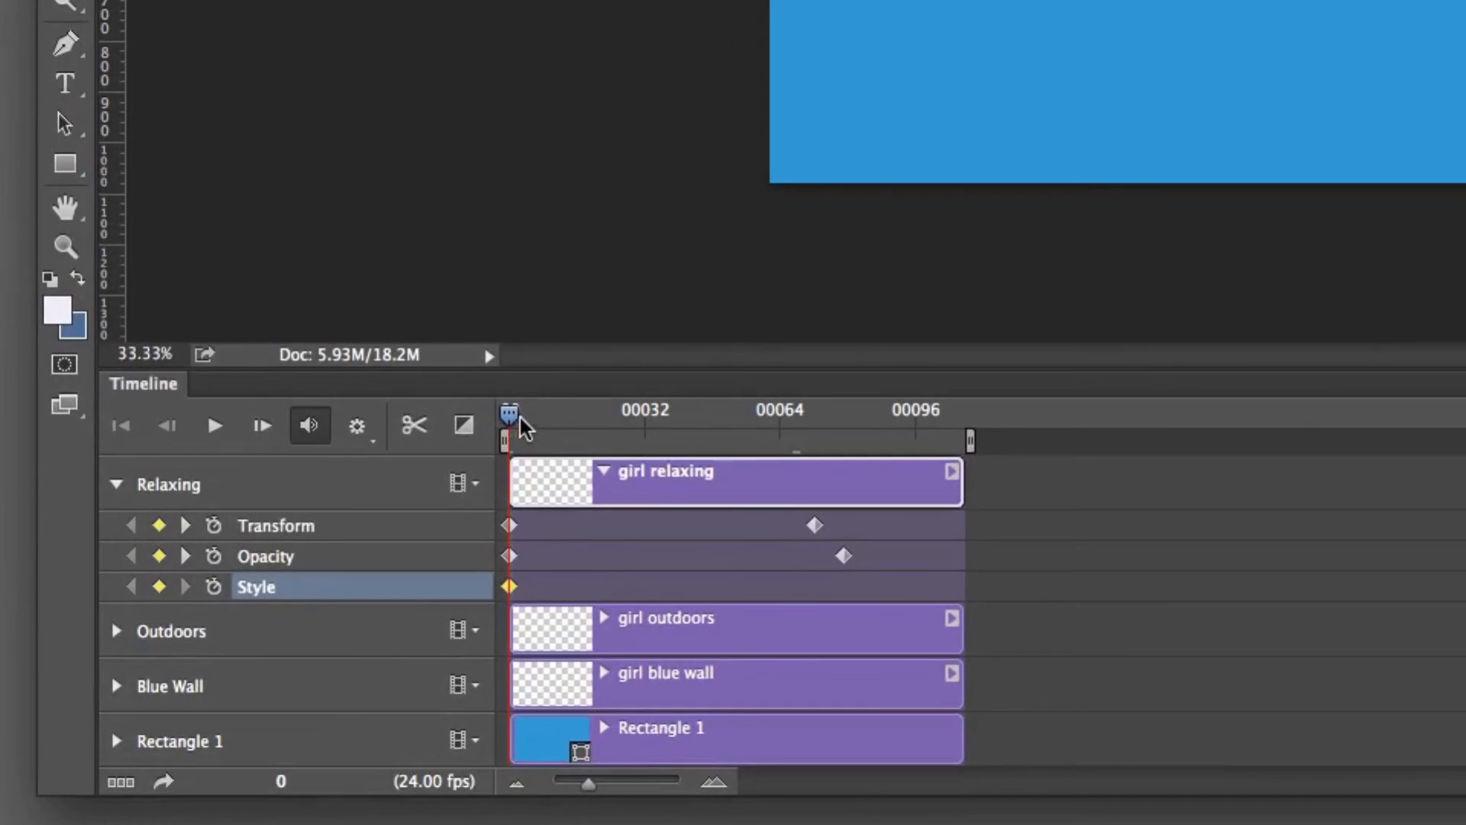
{"action": "left_click_drag", "start_coordinate": [520, 418], "coordinate": [747, 433]}
{"action": "left_click", "coordinate": [159, 586]}
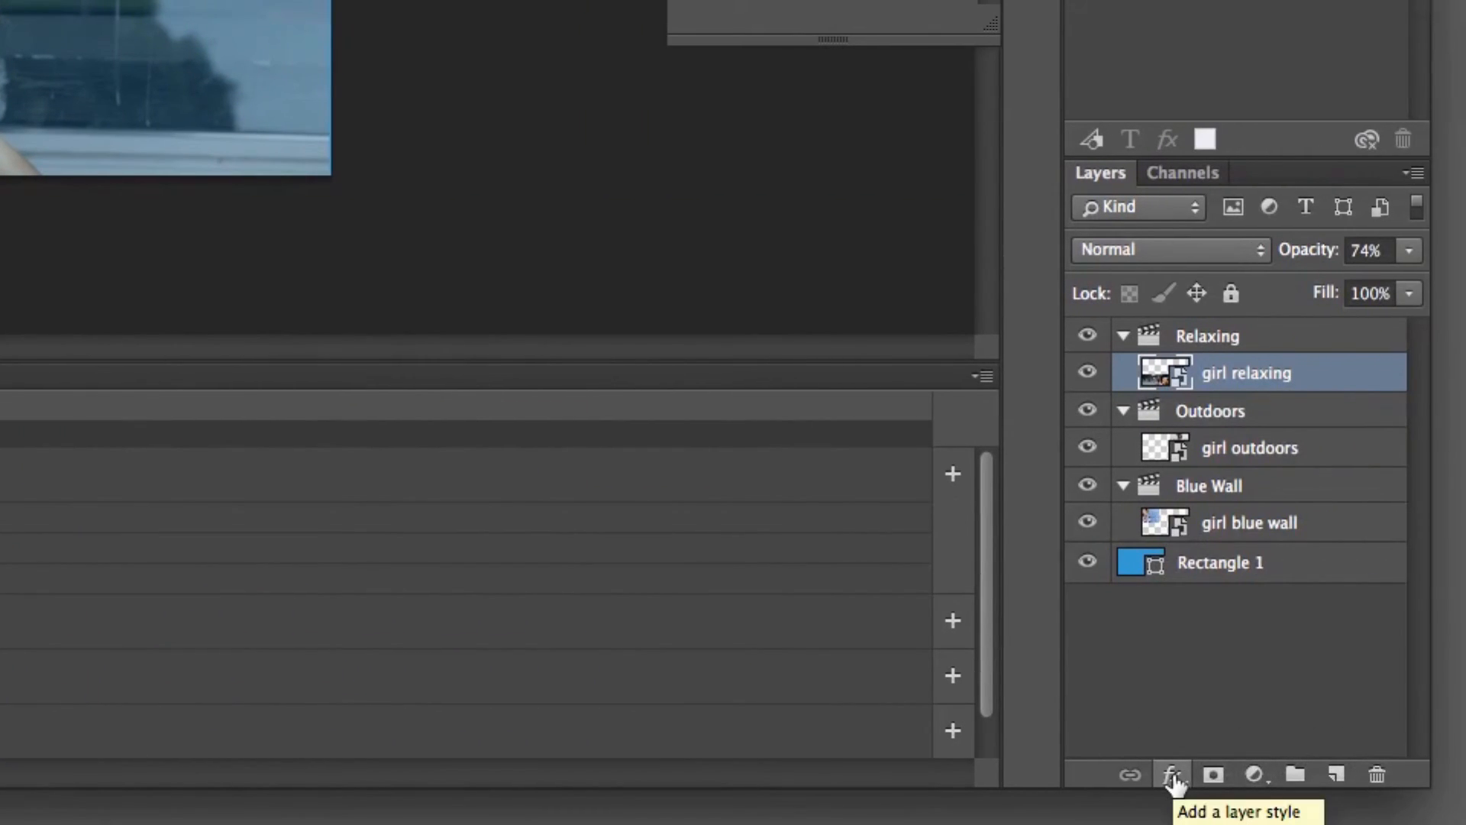
Step: Add a Gradient Overlay to the girl relaxing layer using the Violet, Orange preset with the Linear style
{"action": "left_click", "coordinate": [1173, 777]}
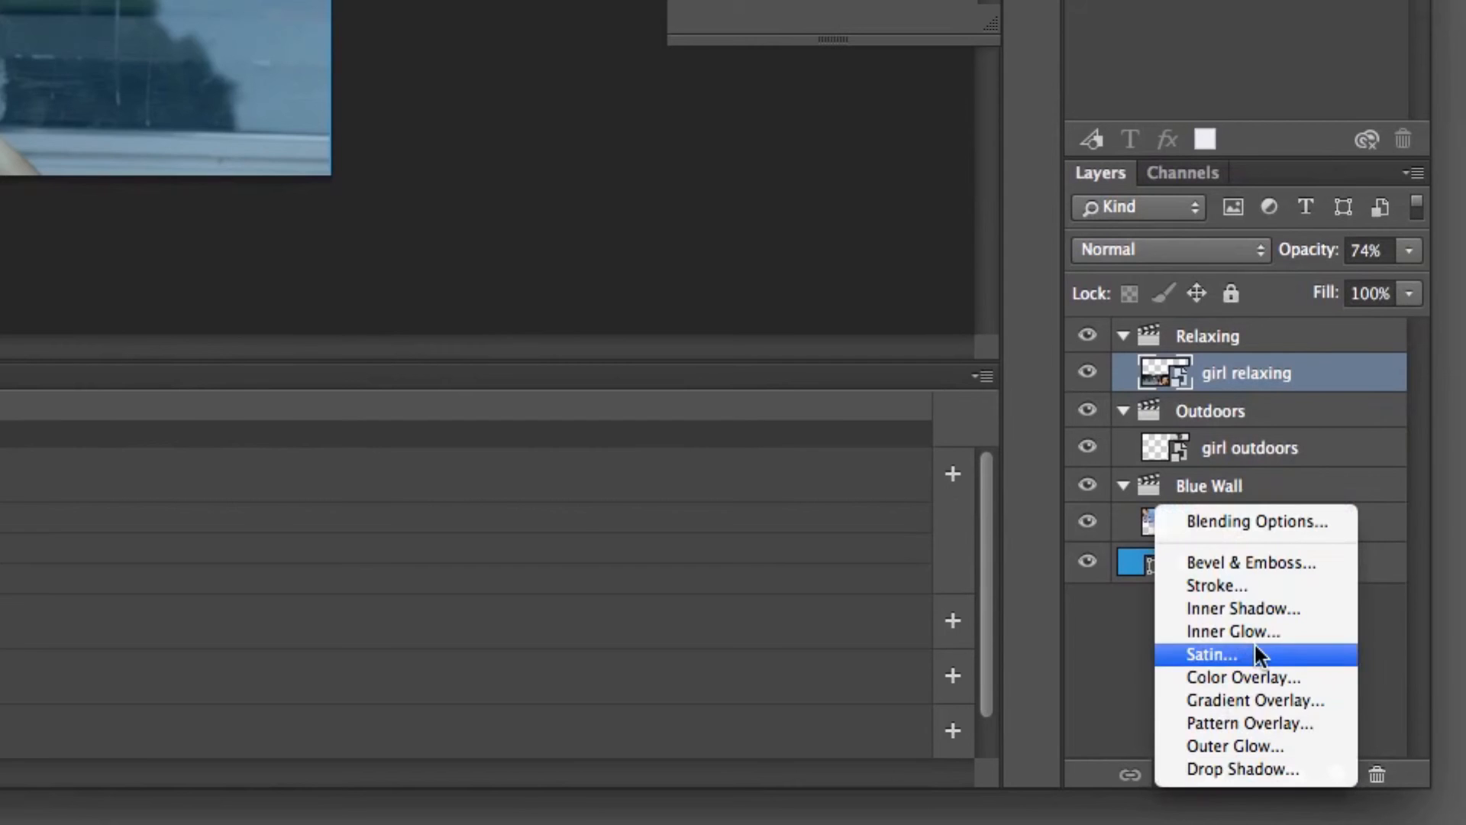
{"action": "left_click", "coordinate": [1250, 698]}
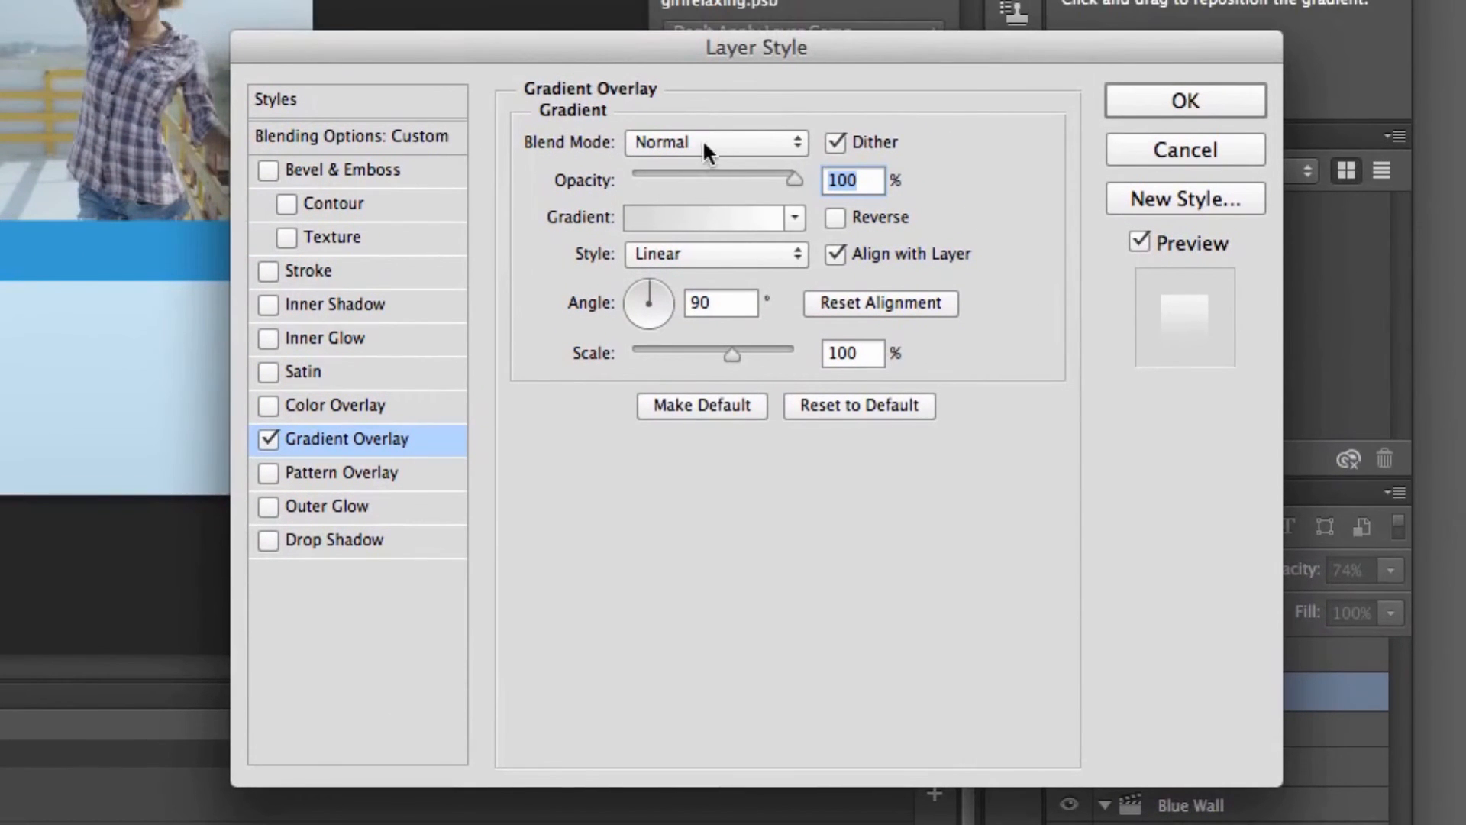
{"action": "left_click", "coordinate": [685, 255]}
{"action": "left_click", "coordinate": [684, 252]}
{"action": "left_click", "coordinate": [694, 219]}
{"action": "left_click", "coordinate": [668, 252]}
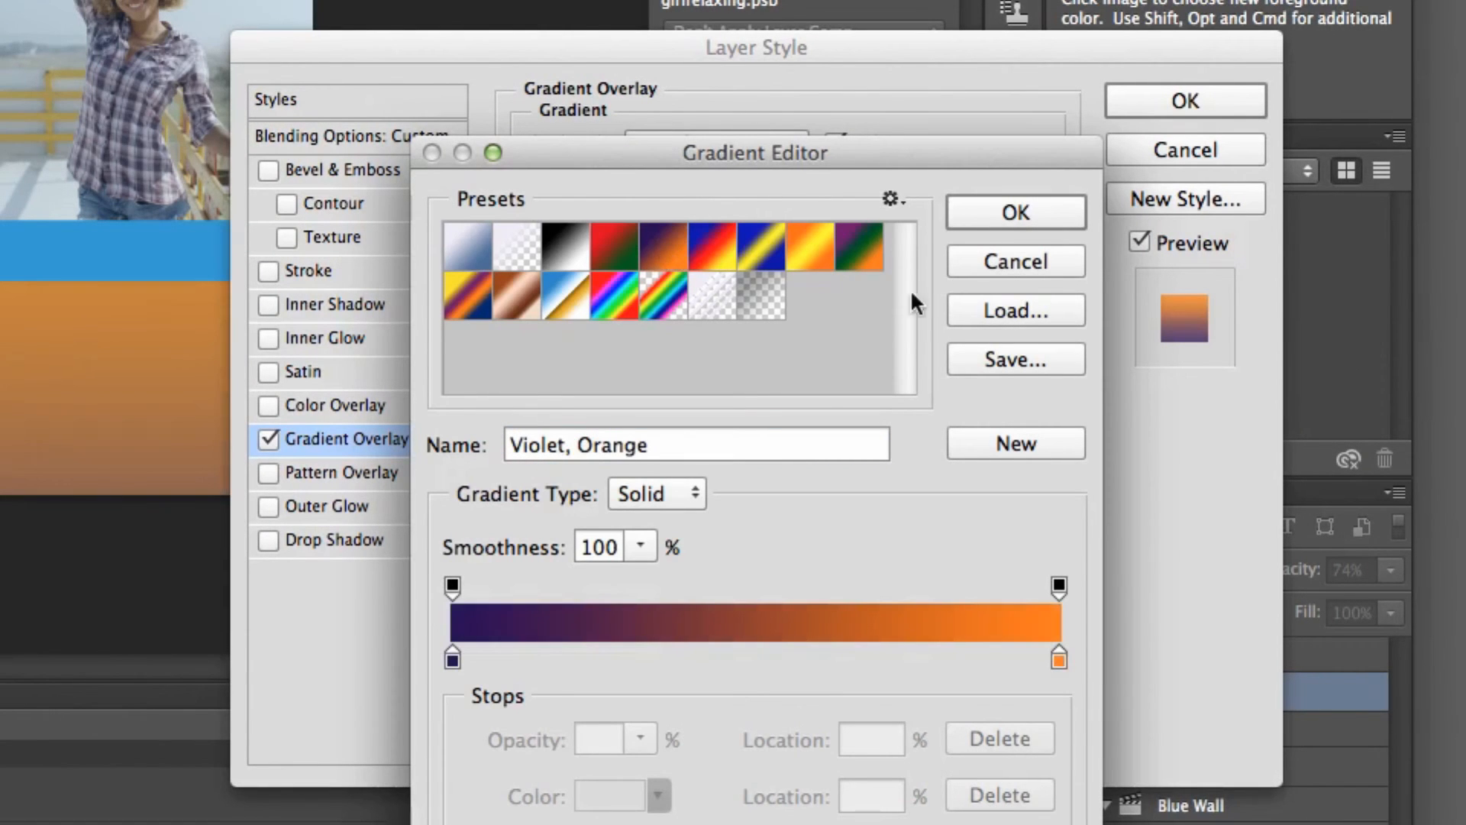
{"action": "left_click", "coordinate": [1001, 214]}
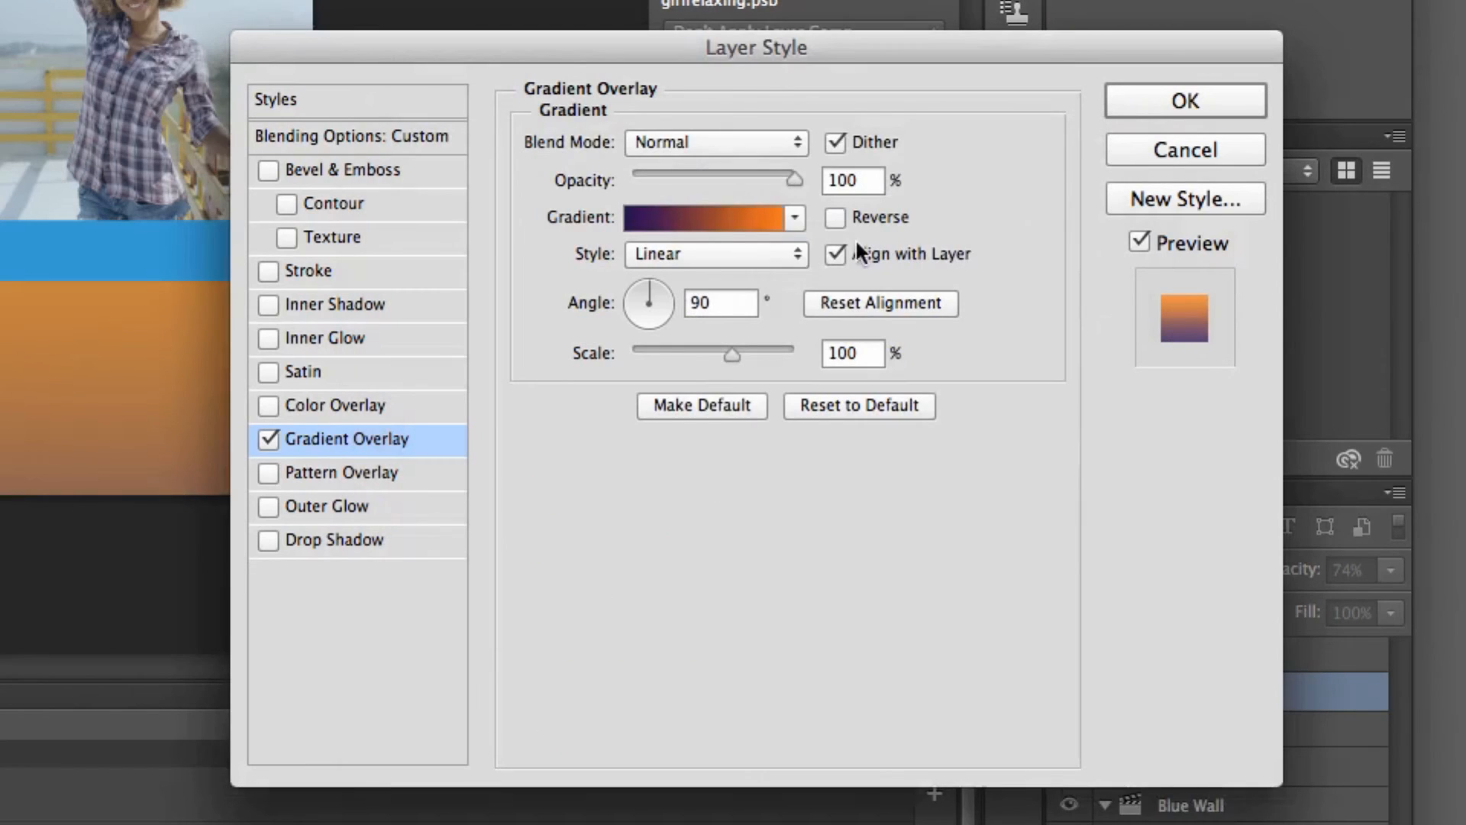
Step: Set the Gradient Overlay's blend mode to Soft Light and apply the layer style
{"action": "left_click", "coordinate": [697, 144]}
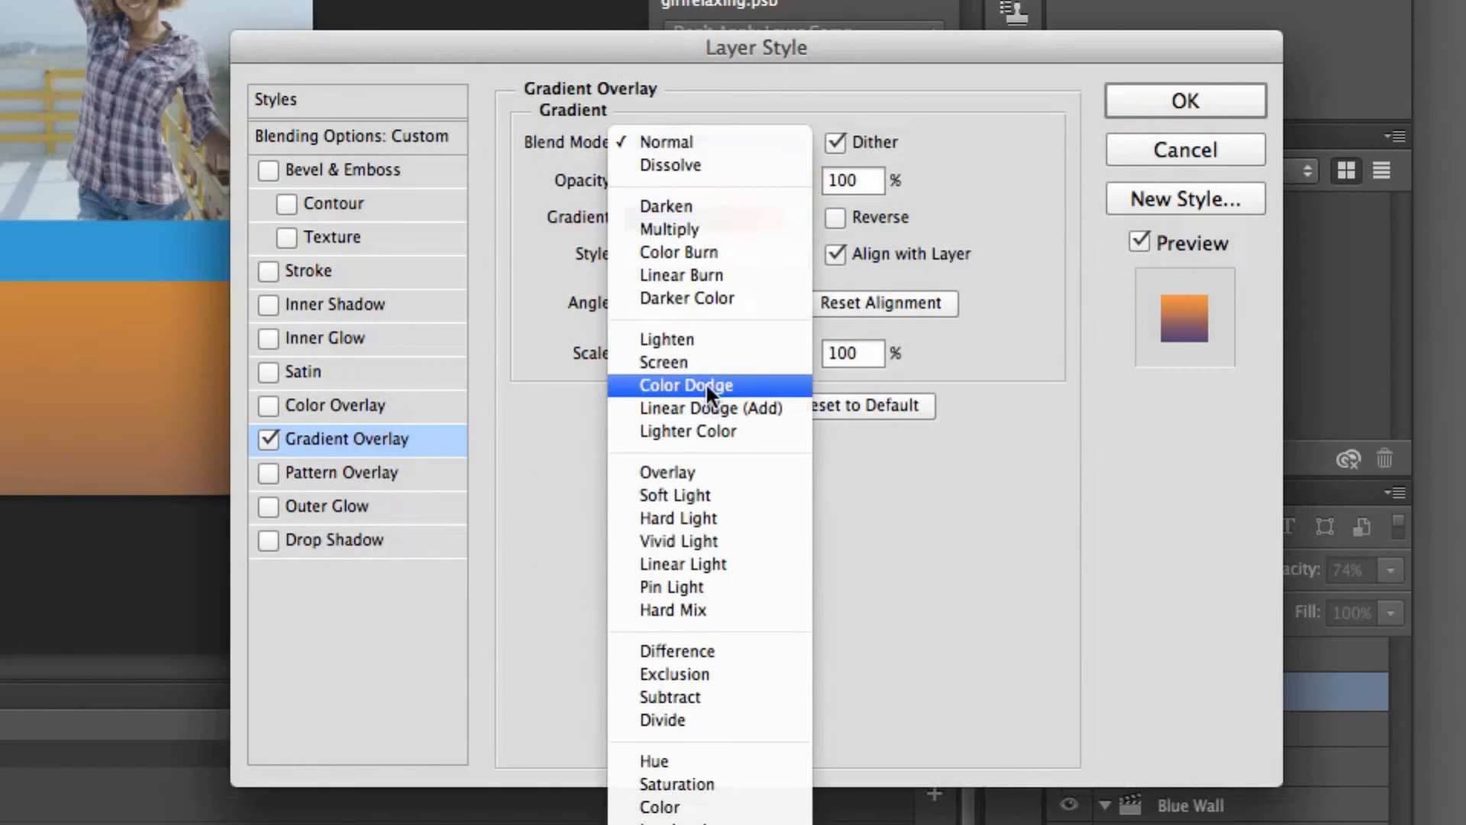
{"action": "left_click", "coordinate": [679, 495]}
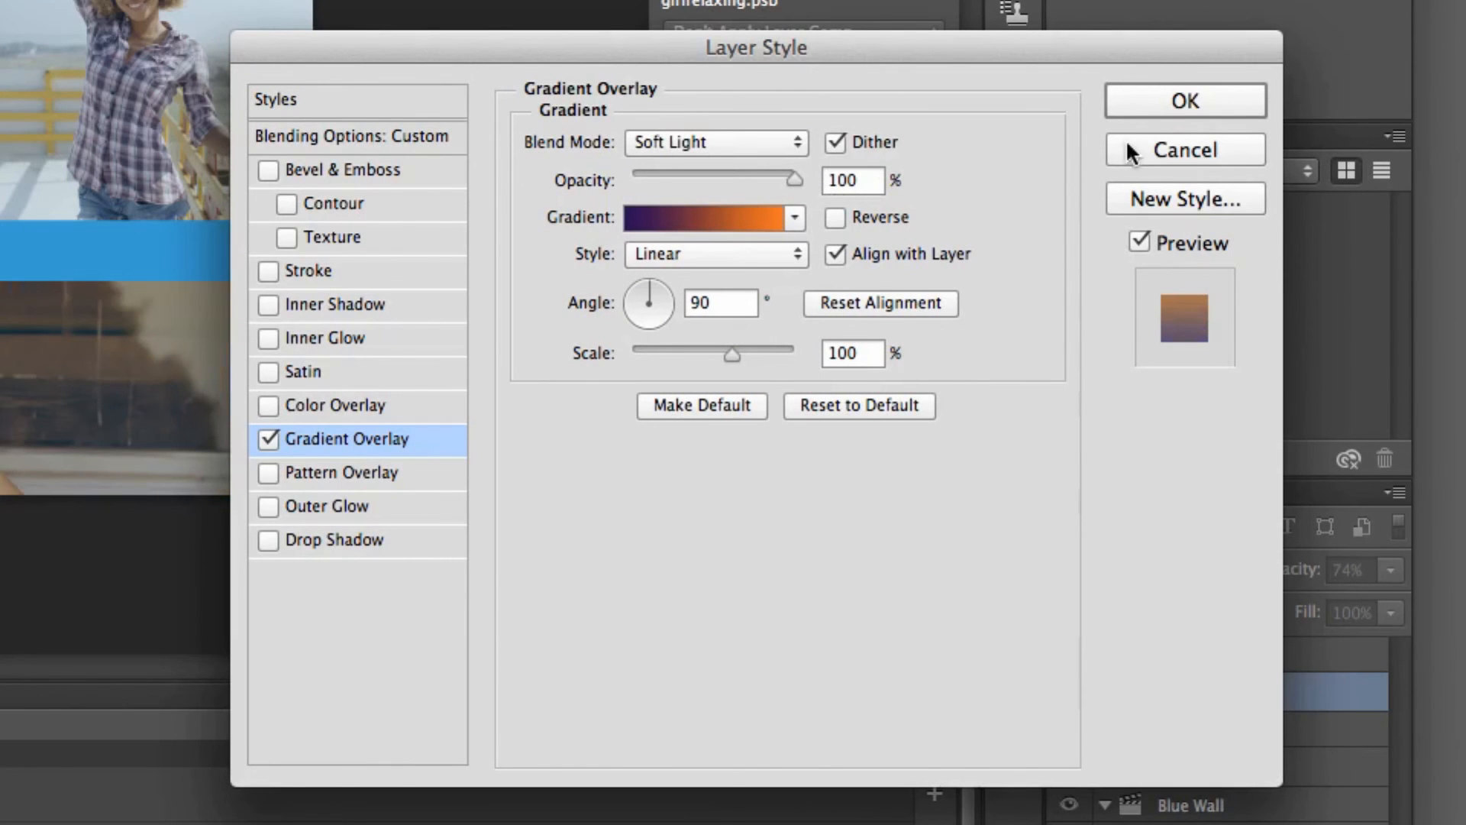
{"action": "left_click", "coordinate": [1160, 99]}
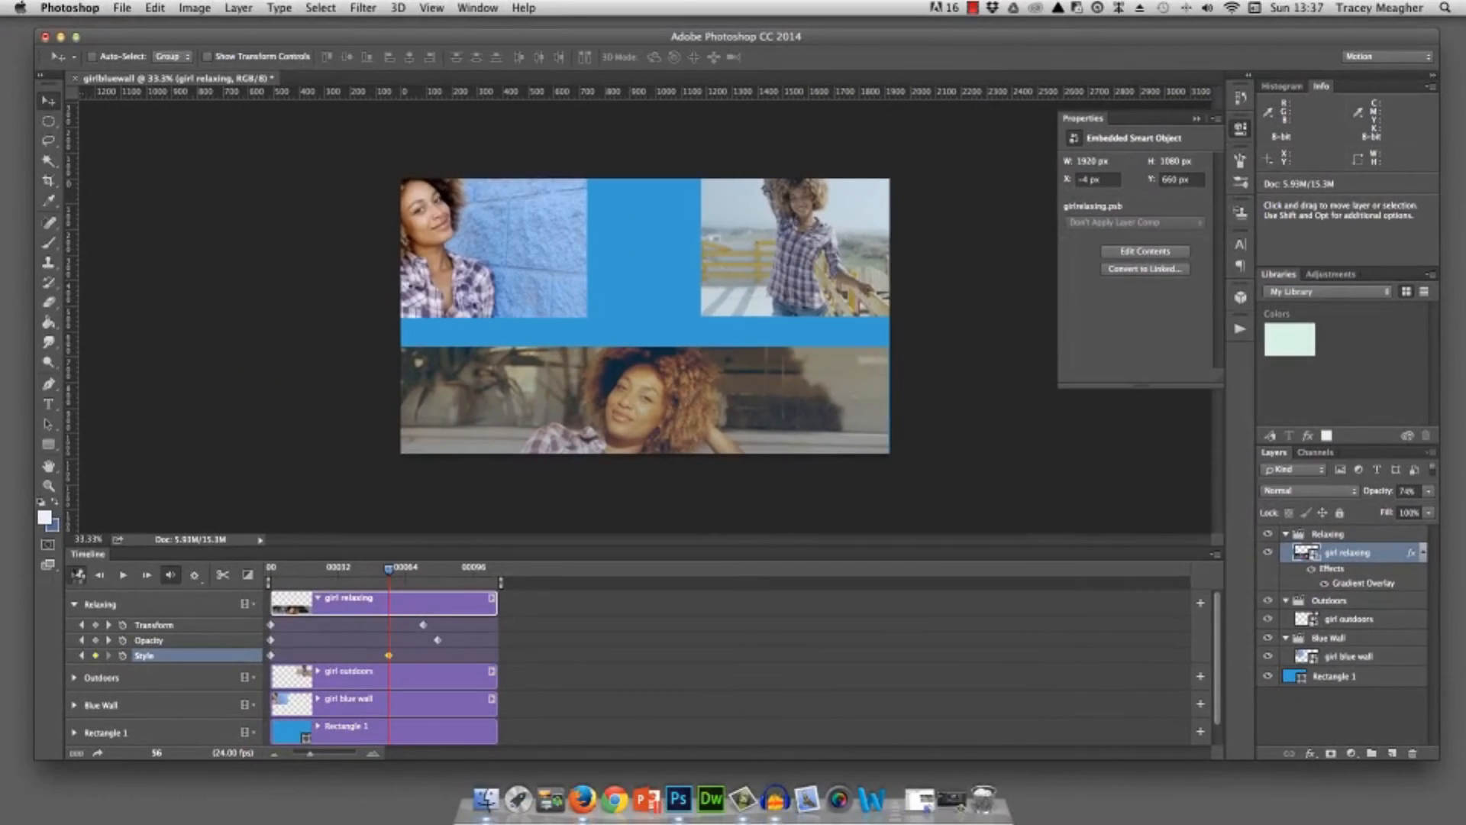
Step: Play the animation from frame 0 to preview the sliding, fading and gradient style effects
{"action": "left_click", "coordinate": [79, 574]}
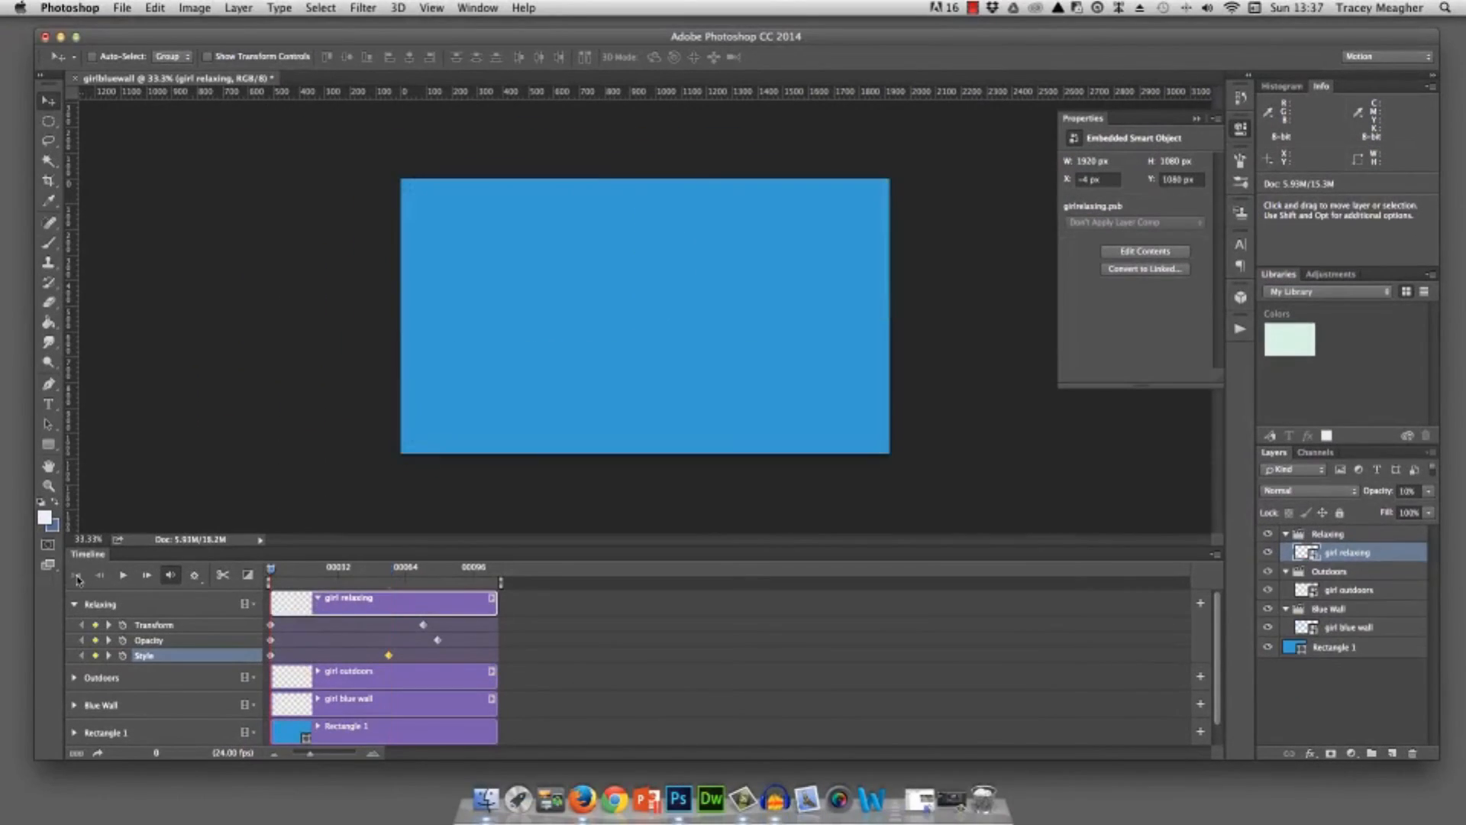
{"action": "left_click", "coordinate": [122, 574]}
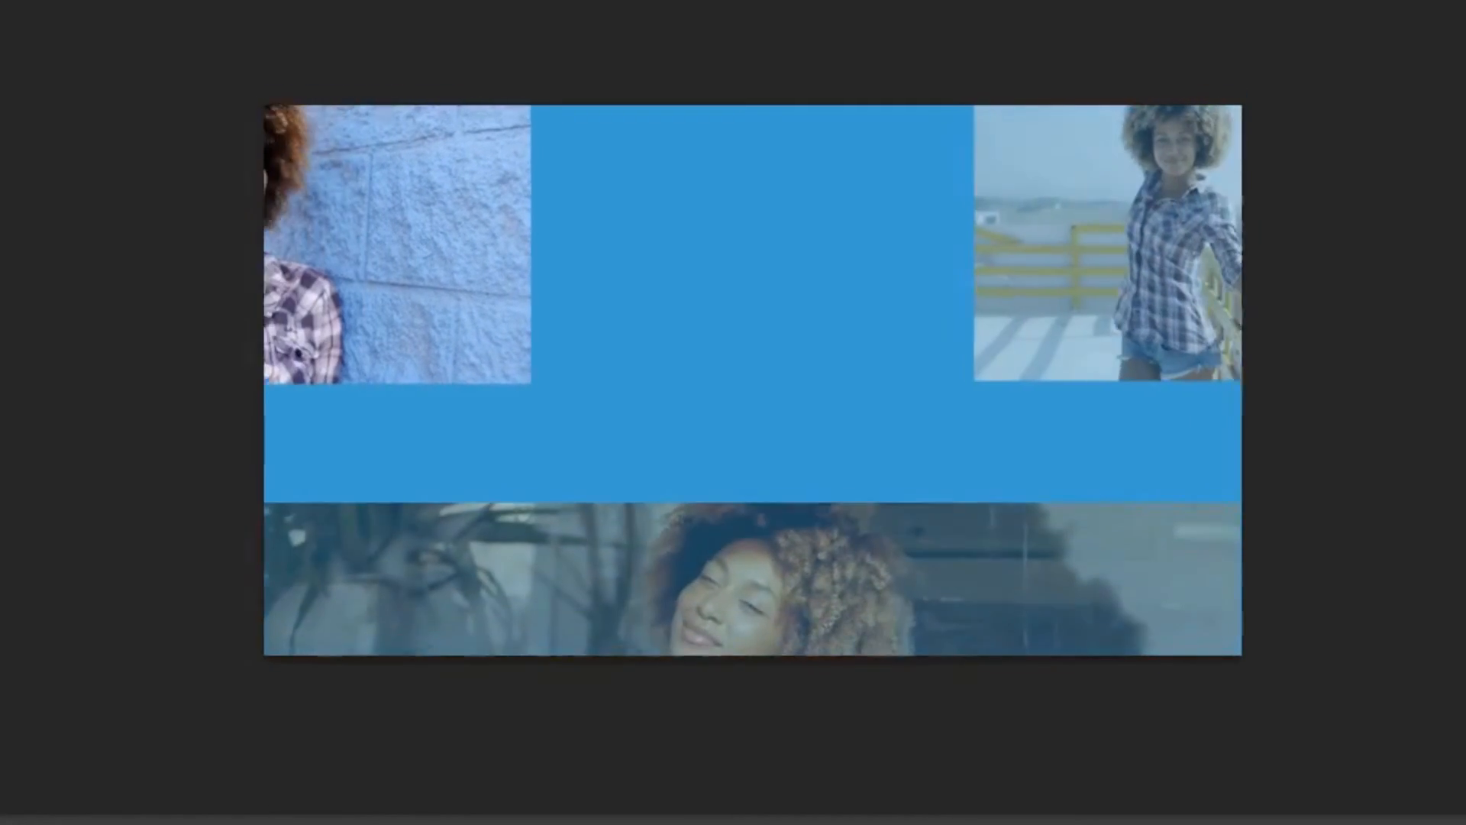